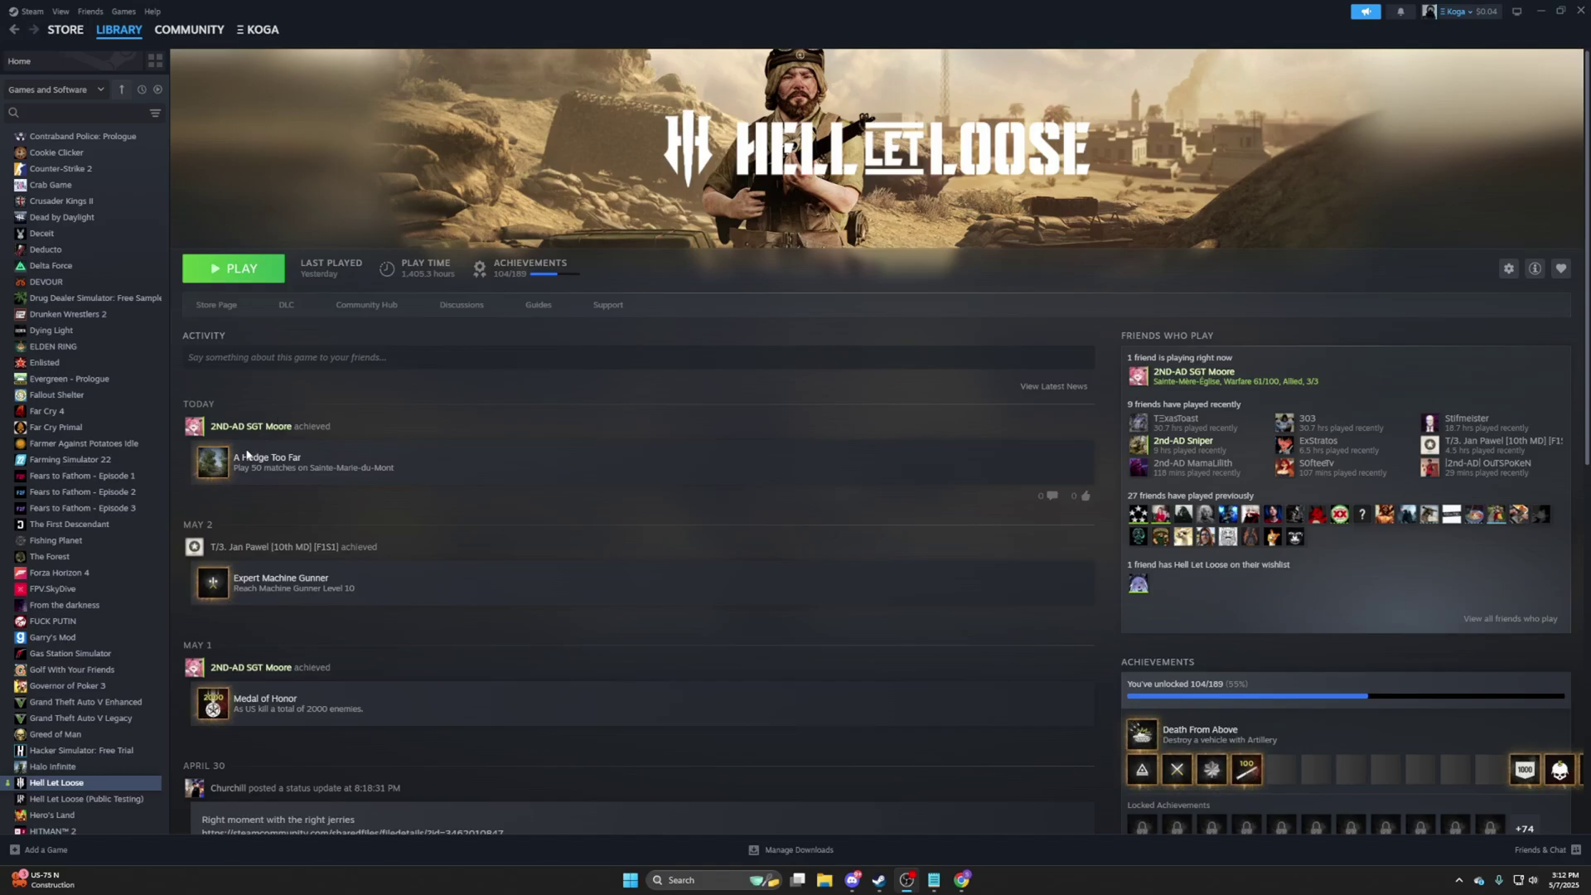
# Open Hell Let Loose's Steam properties and check its launch options '-dx12 -USEALLAVAILABLECORES'.
pyautogui.rightClick(158, 780)
pyautogui.moveTo(182, 743)
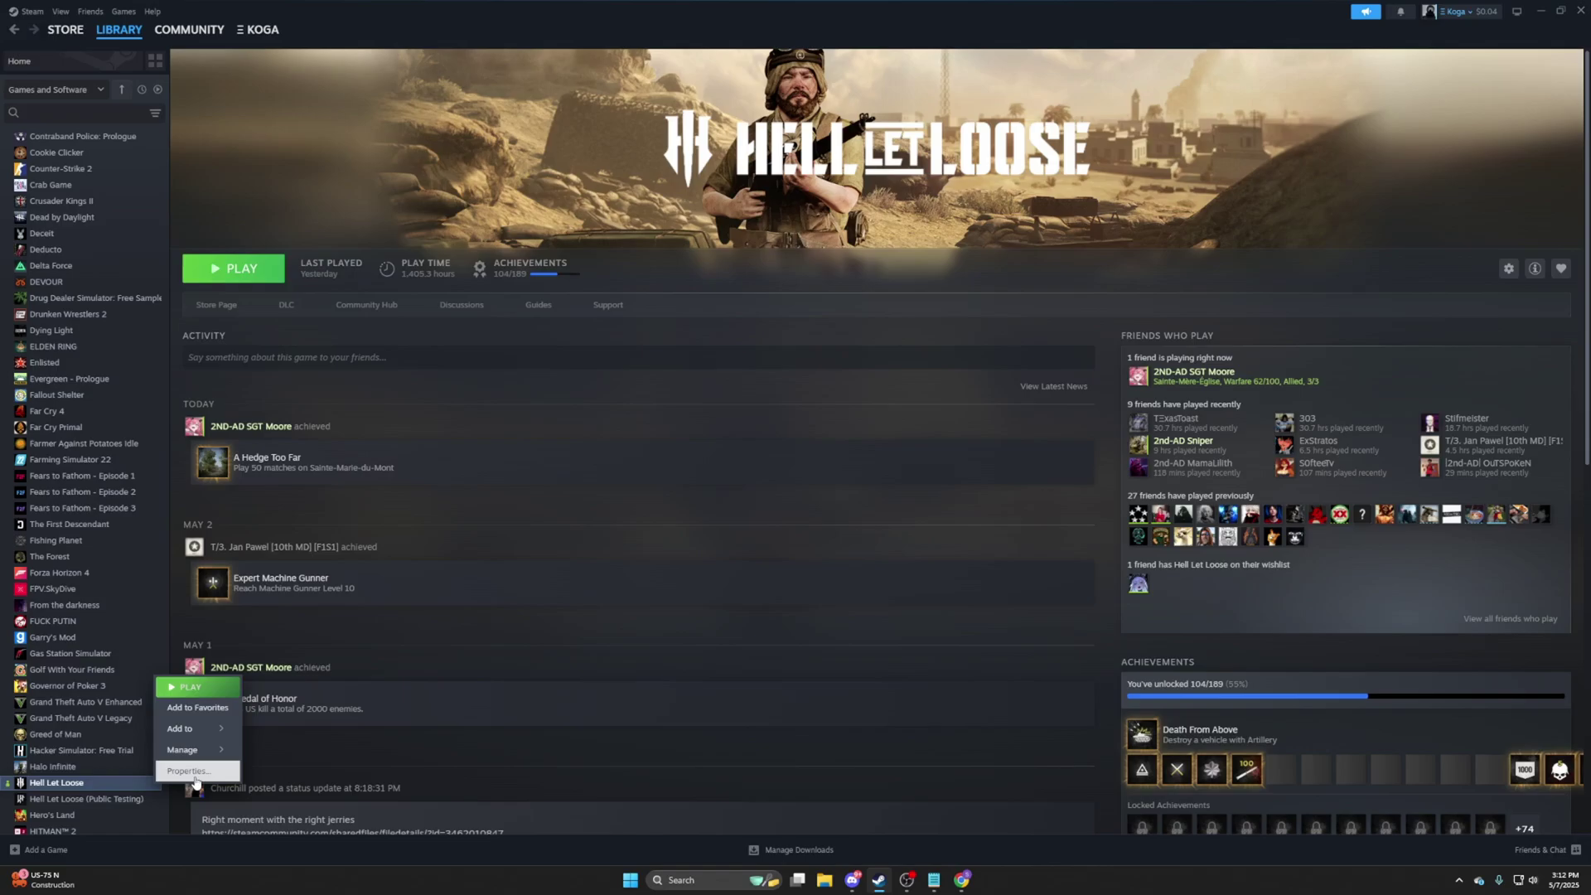
pyautogui.rightClick(93, 784)
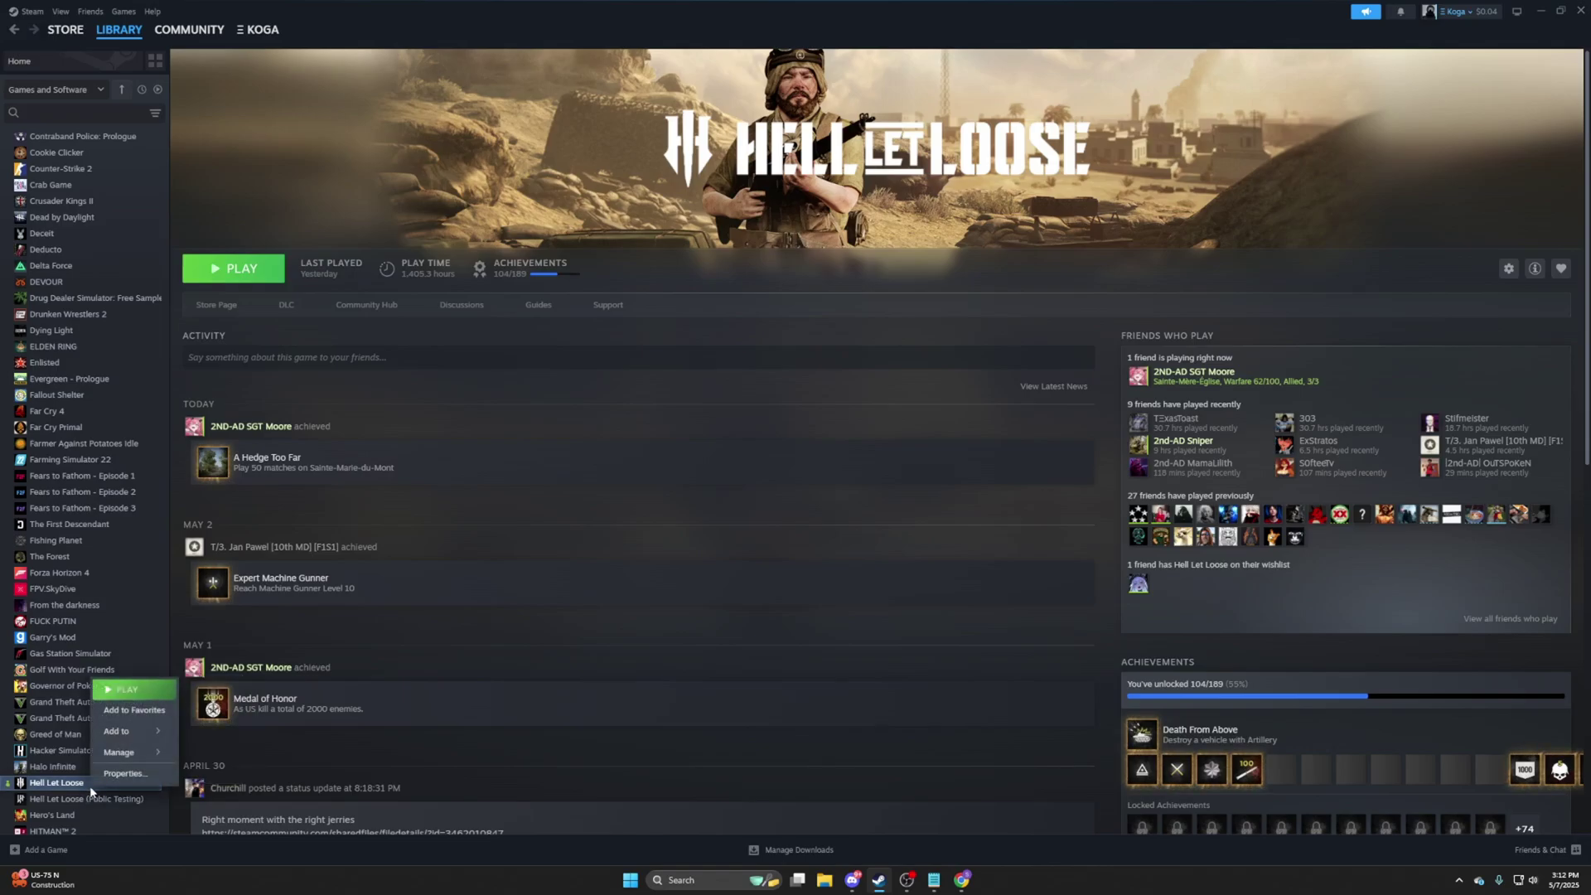
pyautogui.click(142, 774)
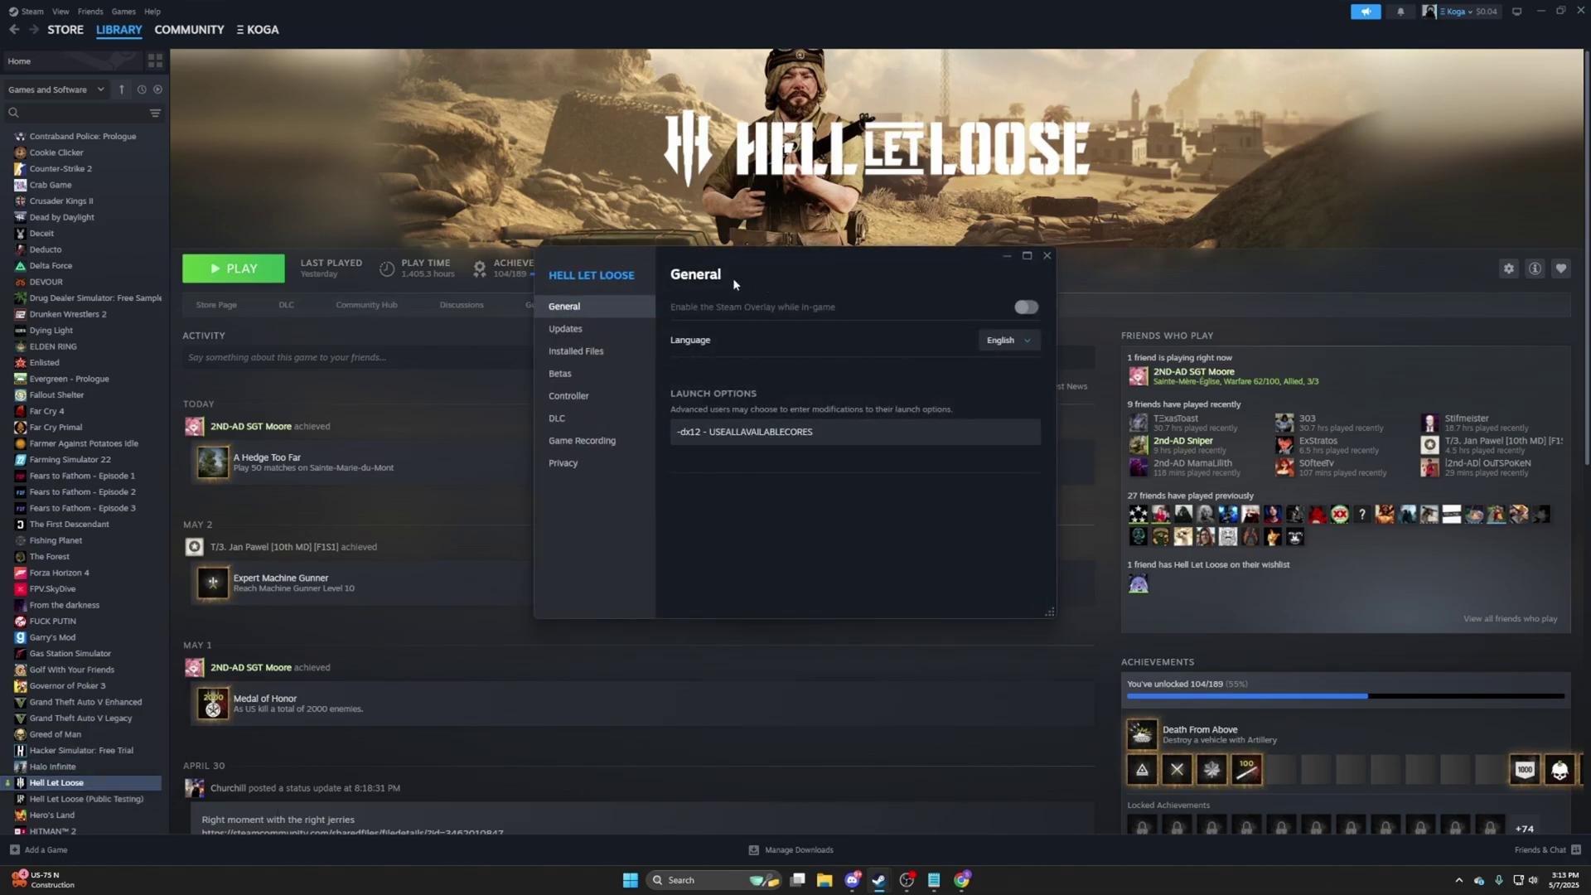
pyautogui.moveTo(824, 432); pyautogui.dragTo(490, 417)
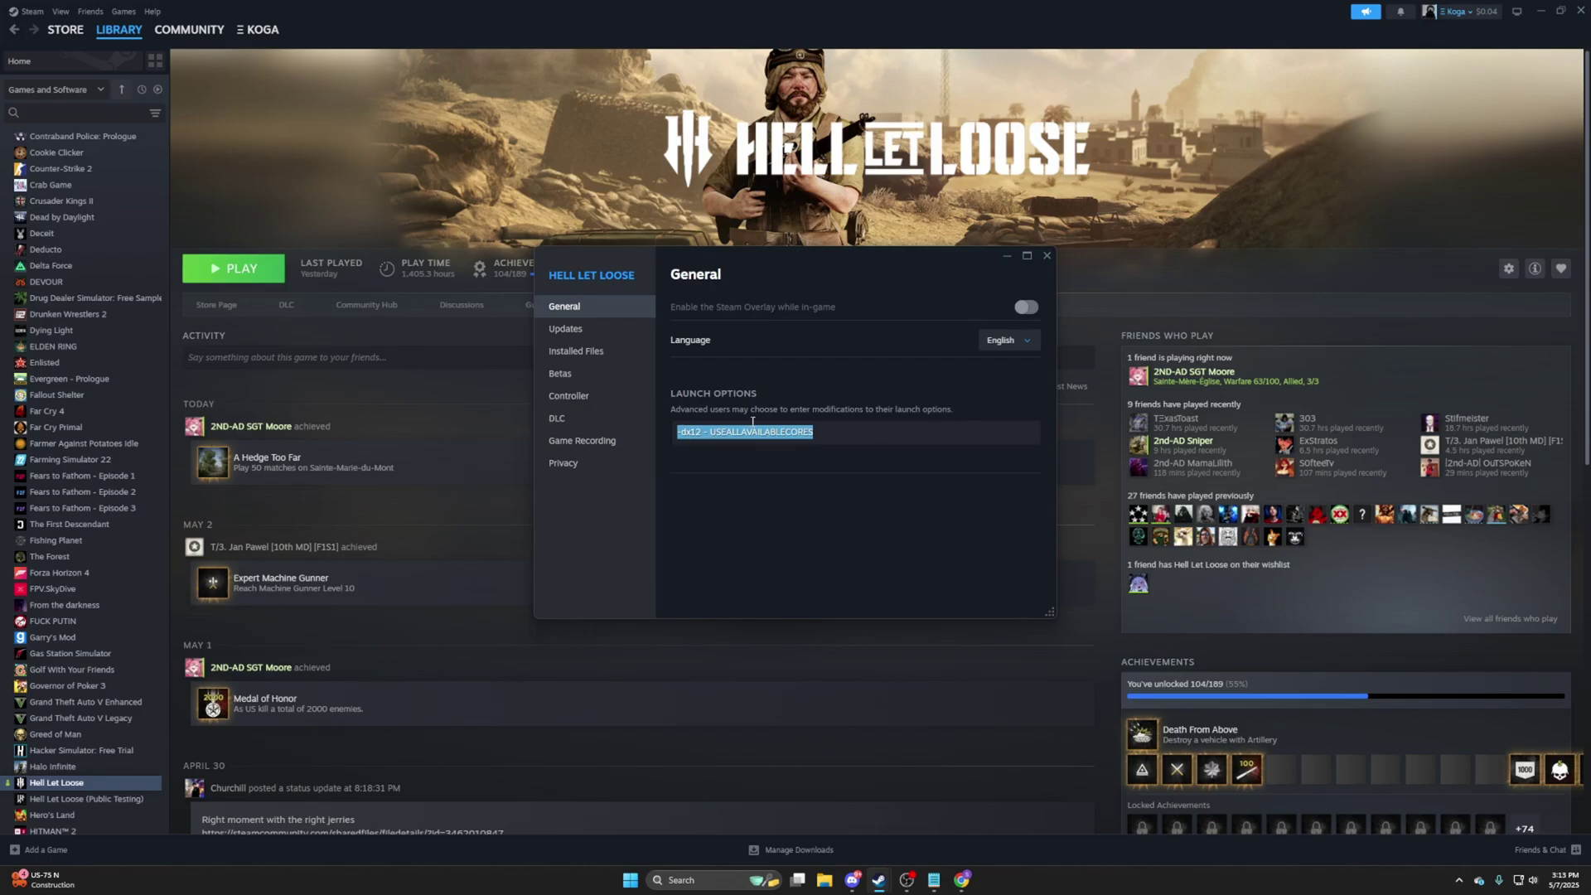
pyautogui.click(690, 432)
pyautogui.moveTo(715, 431); pyautogui.dragTo(820, 433)
# Close the Hell Let Loose properties window to return to its library page.
pyautogui.click(1047, 256)
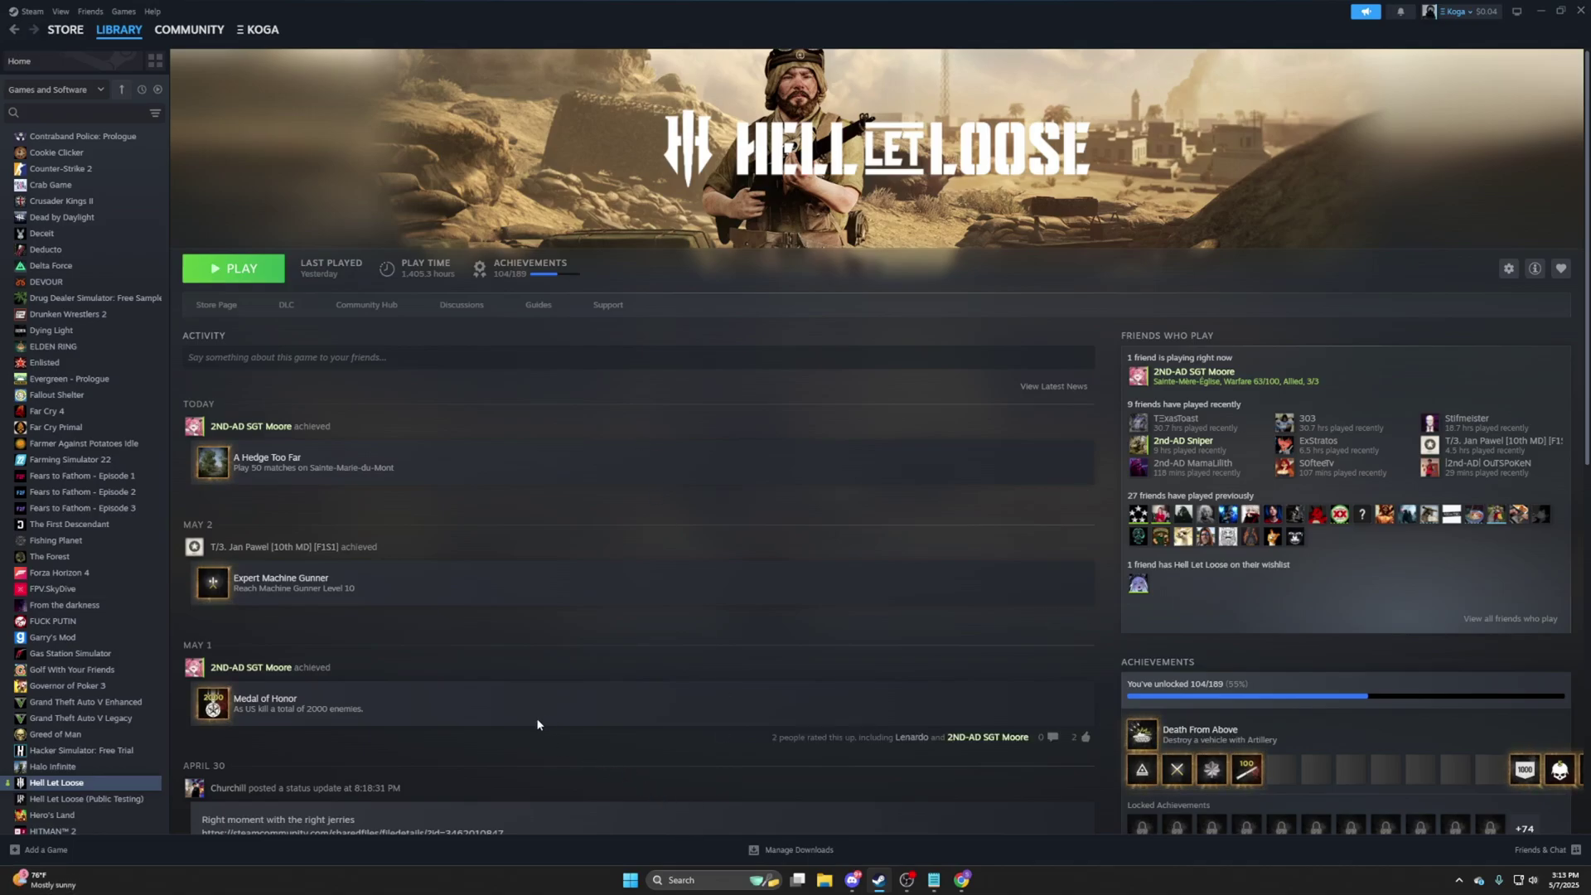
# Search 'n' in the taskbar and launch NVIDIA Control Panel from Best match.
pyautogui.click(692, 880)
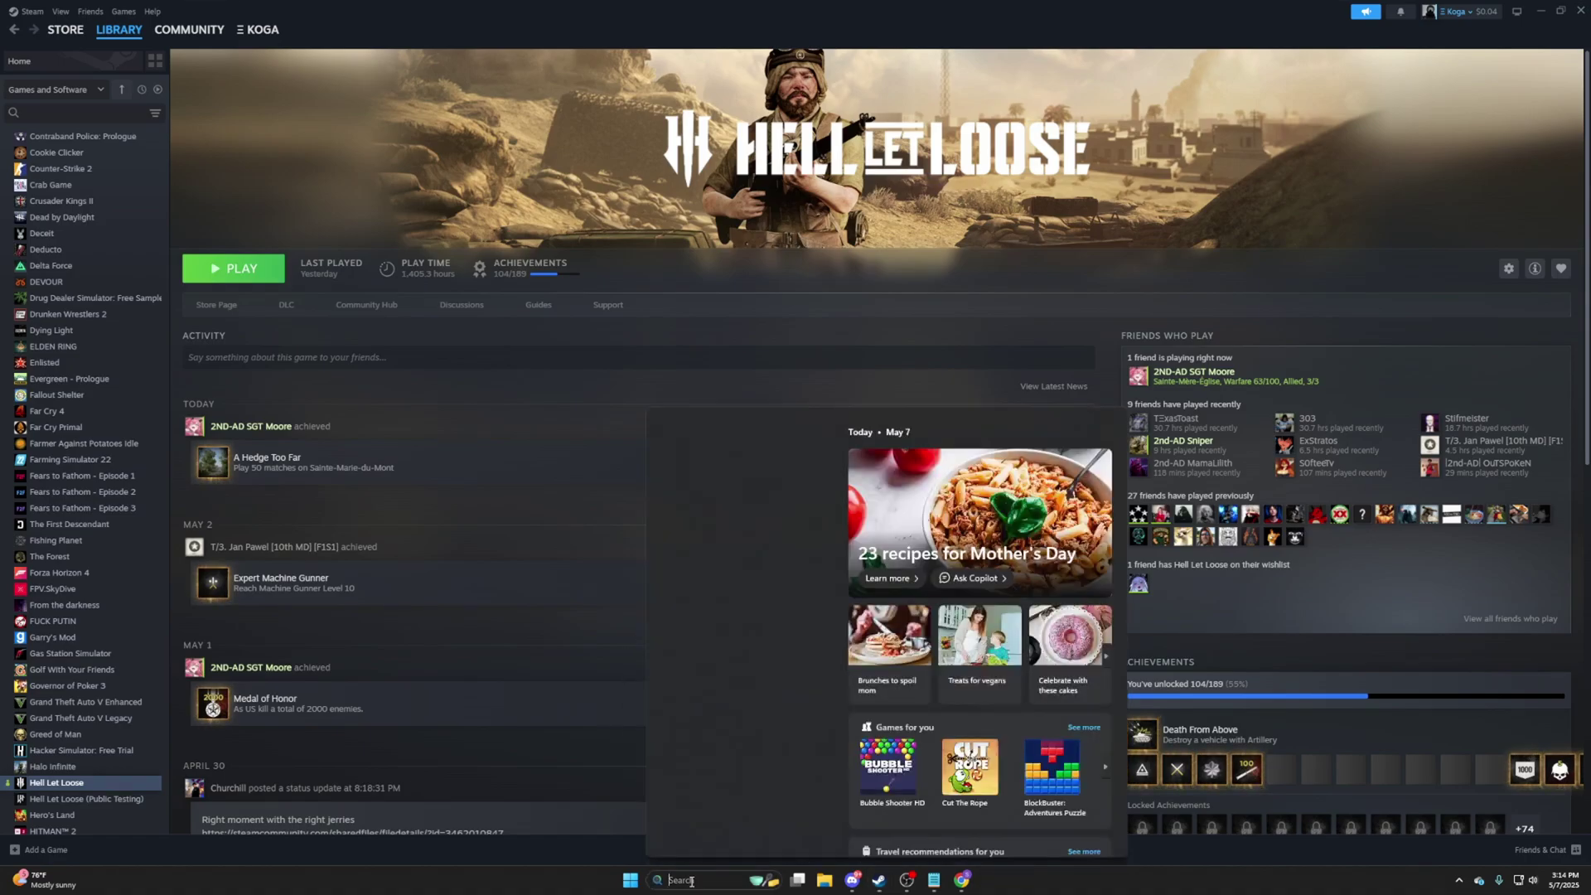
pyautogui.write('n')
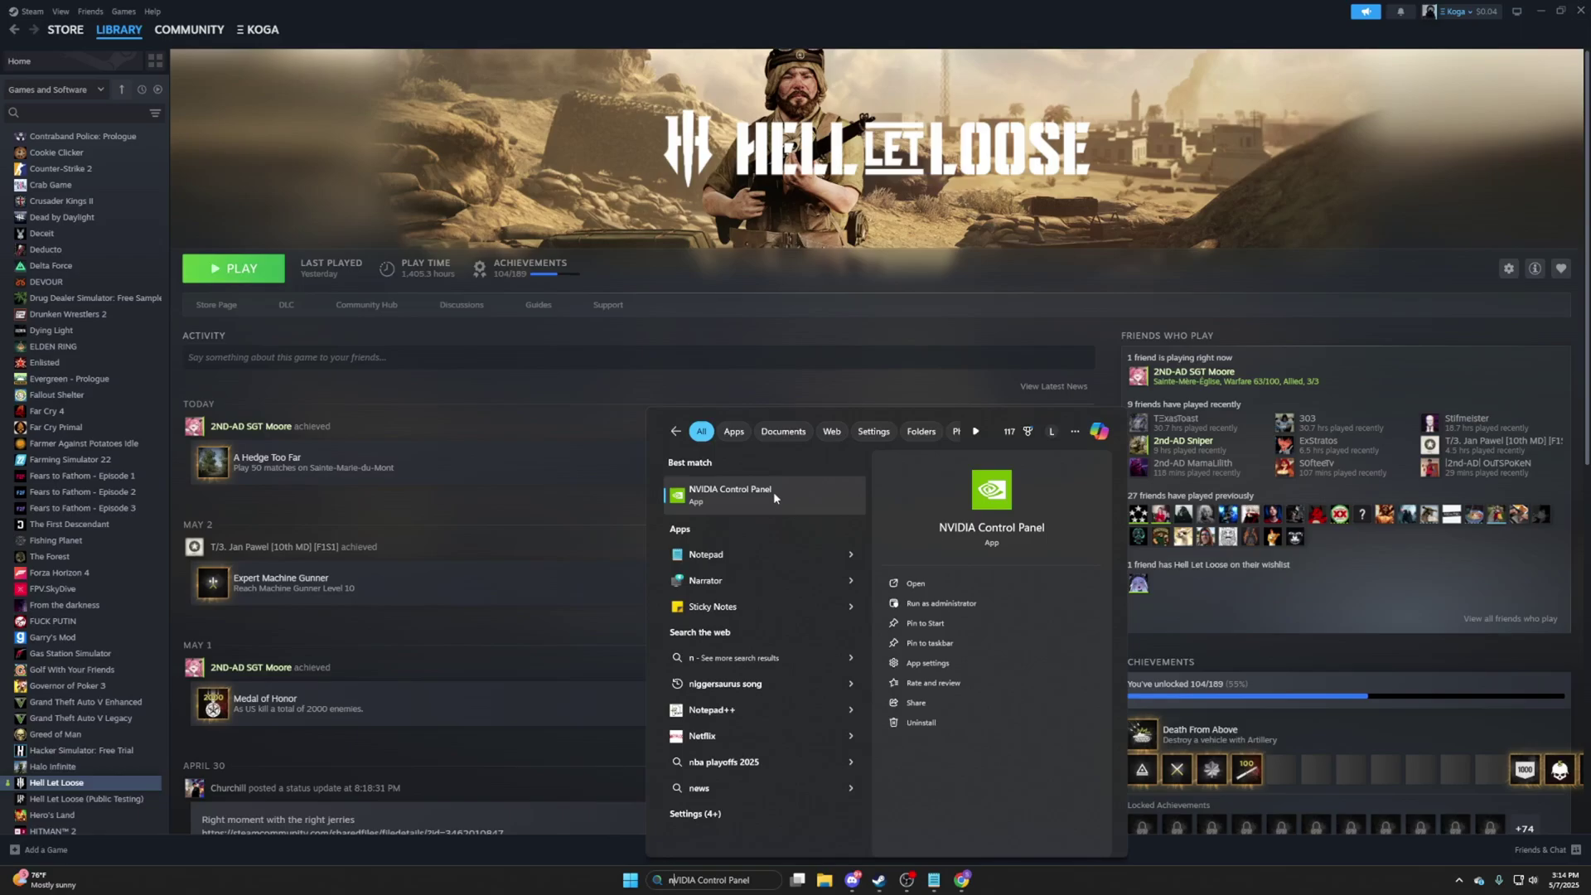
pyautogui.click(773, 490)
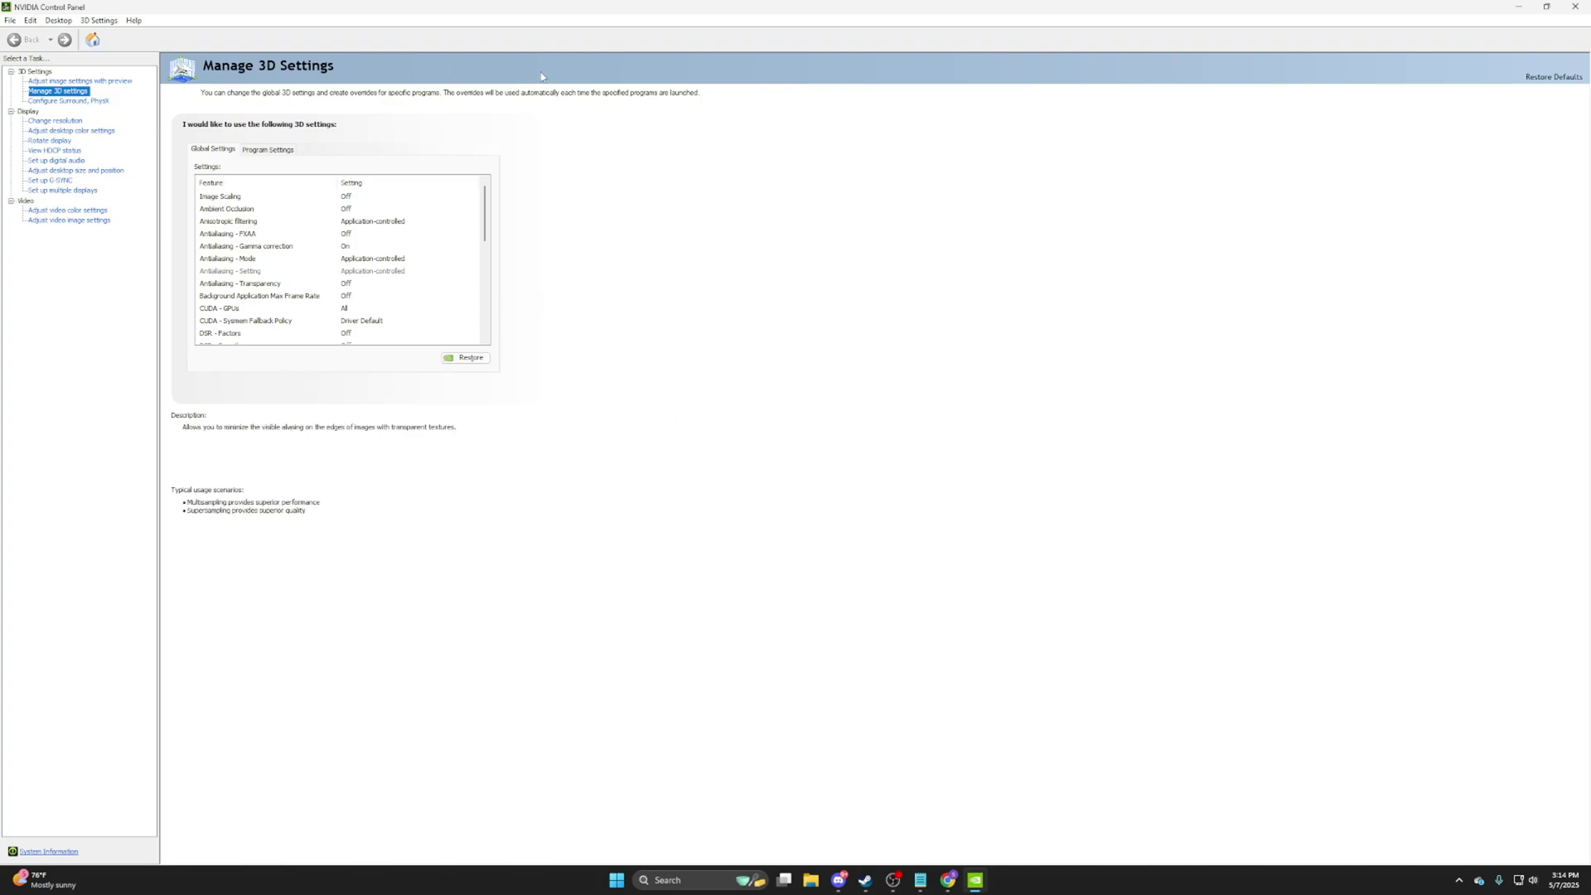
# Set the 2560 × 1440 main display to 240Hz refresh rate and keep the change.
pyautogui.click(55, 121)
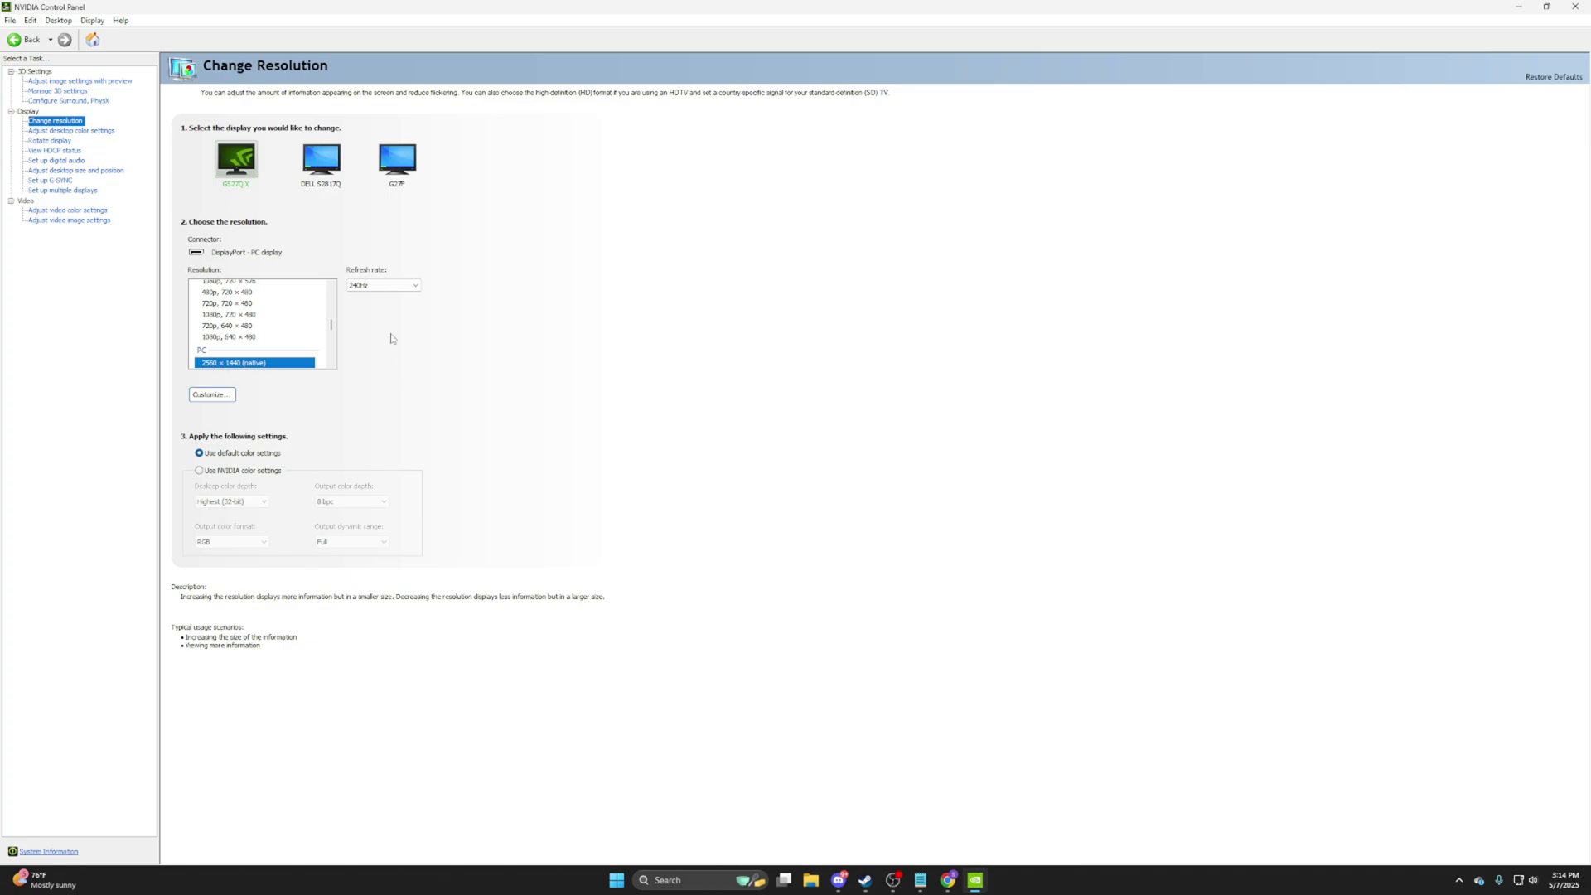
pyautogui.click(358, 287)
pyautogui.click(358, 295)
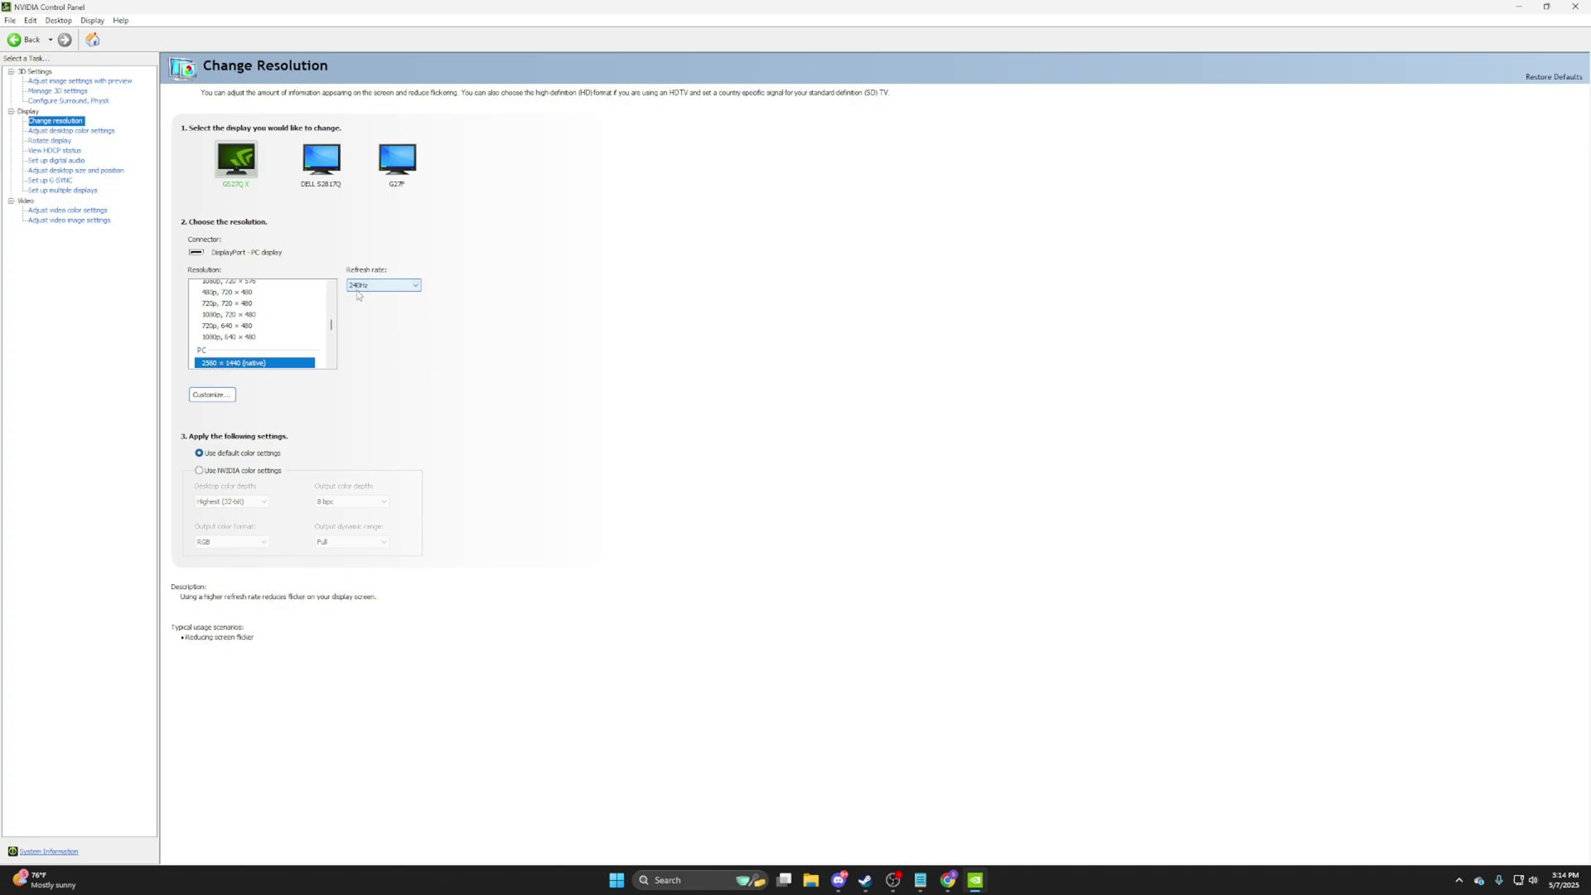
pyautogui.click(358, 290)
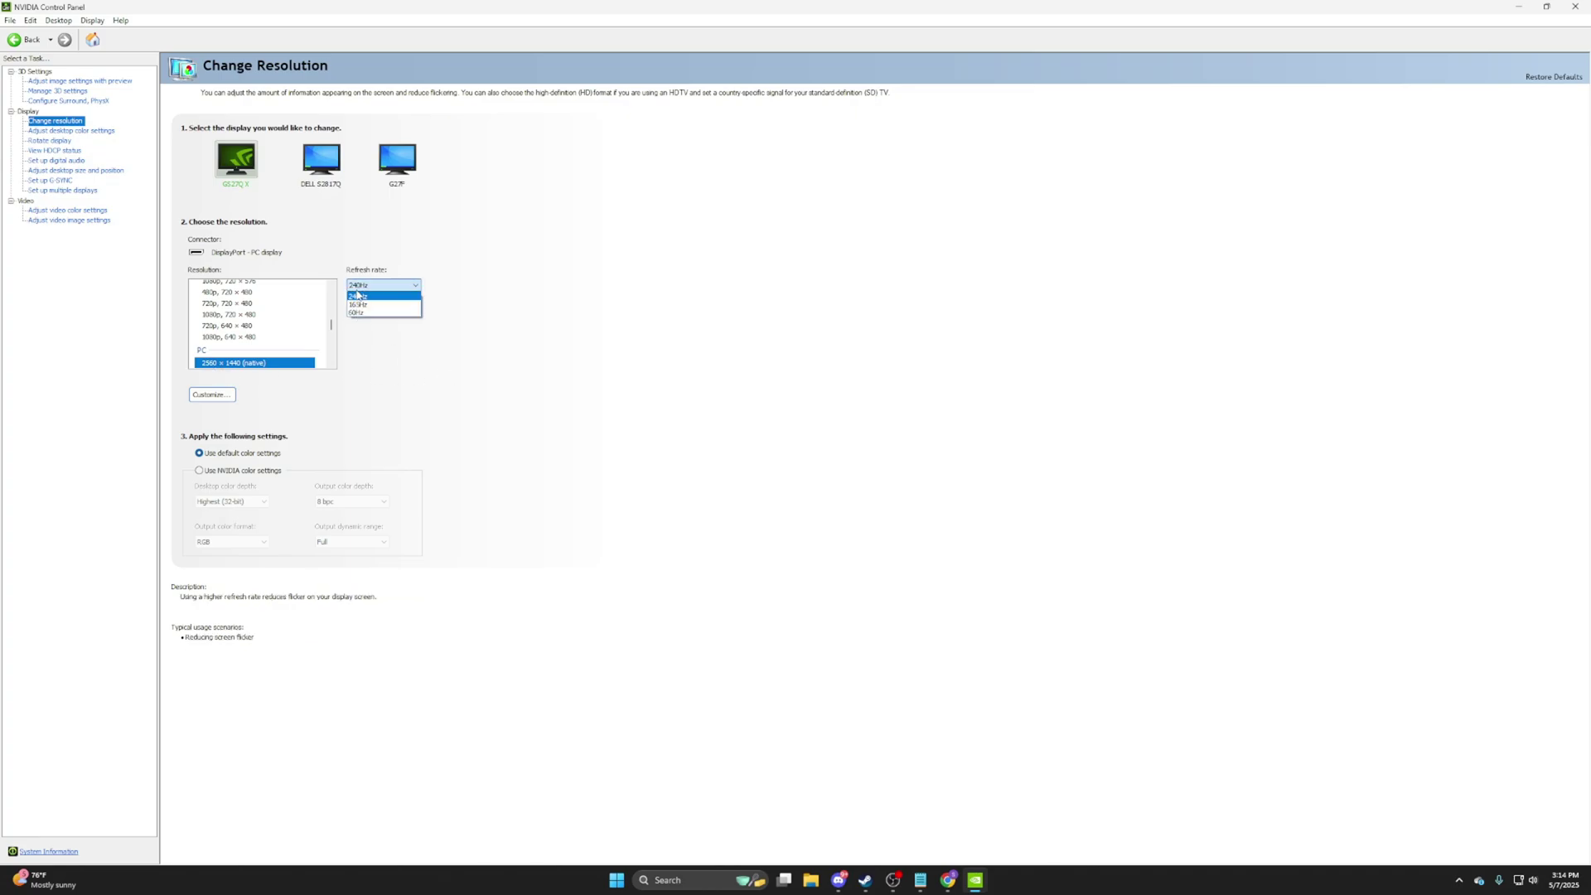
pyautogui.click(412, 296)
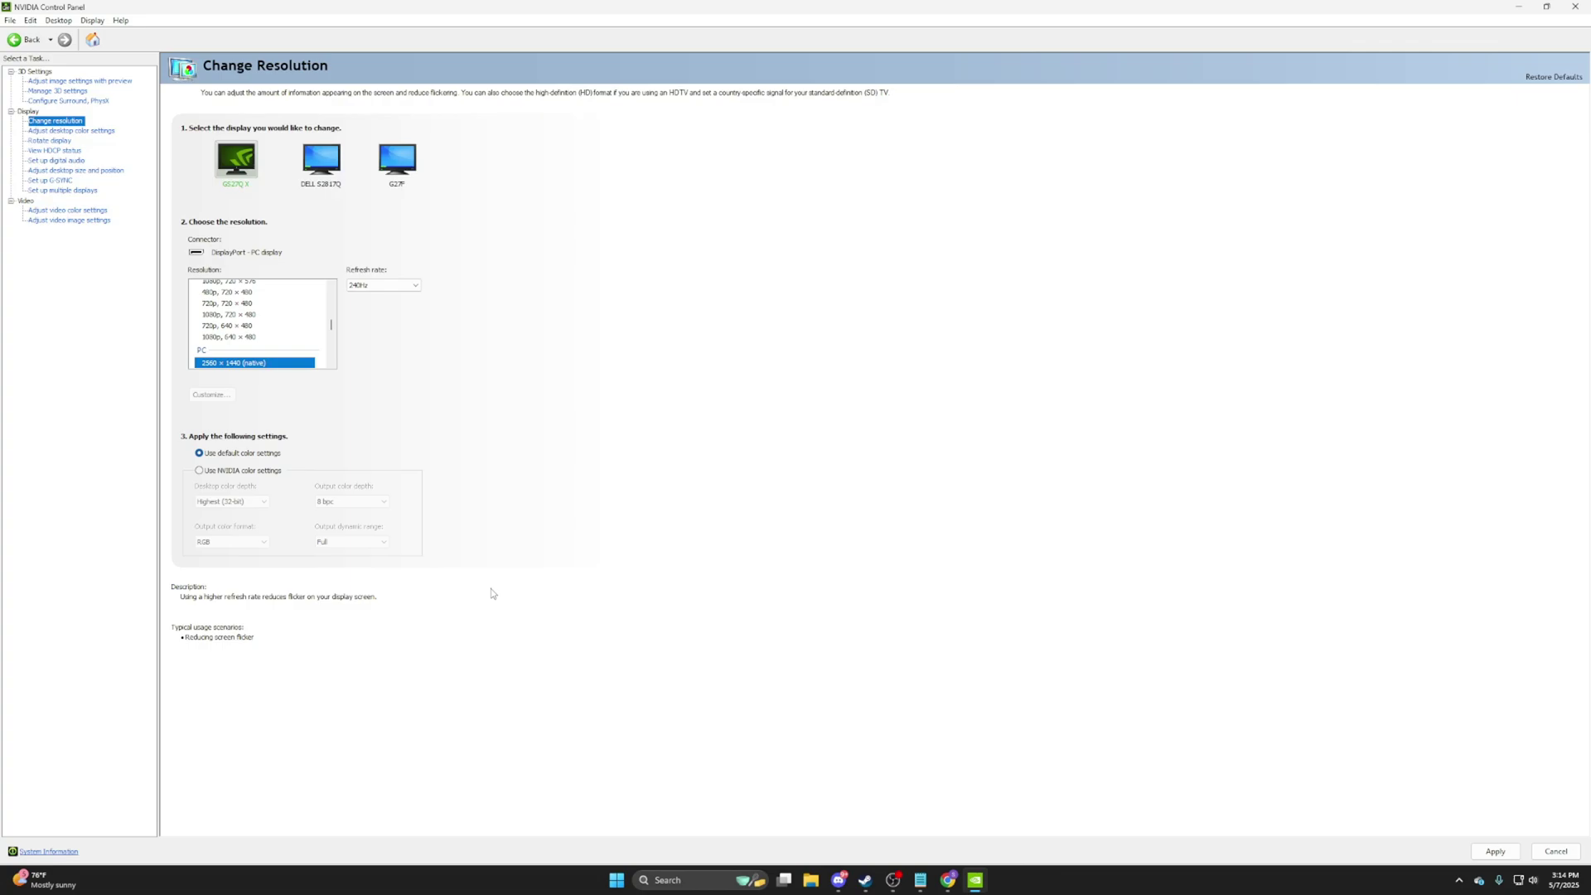
pyautogui.click(1495, 851)
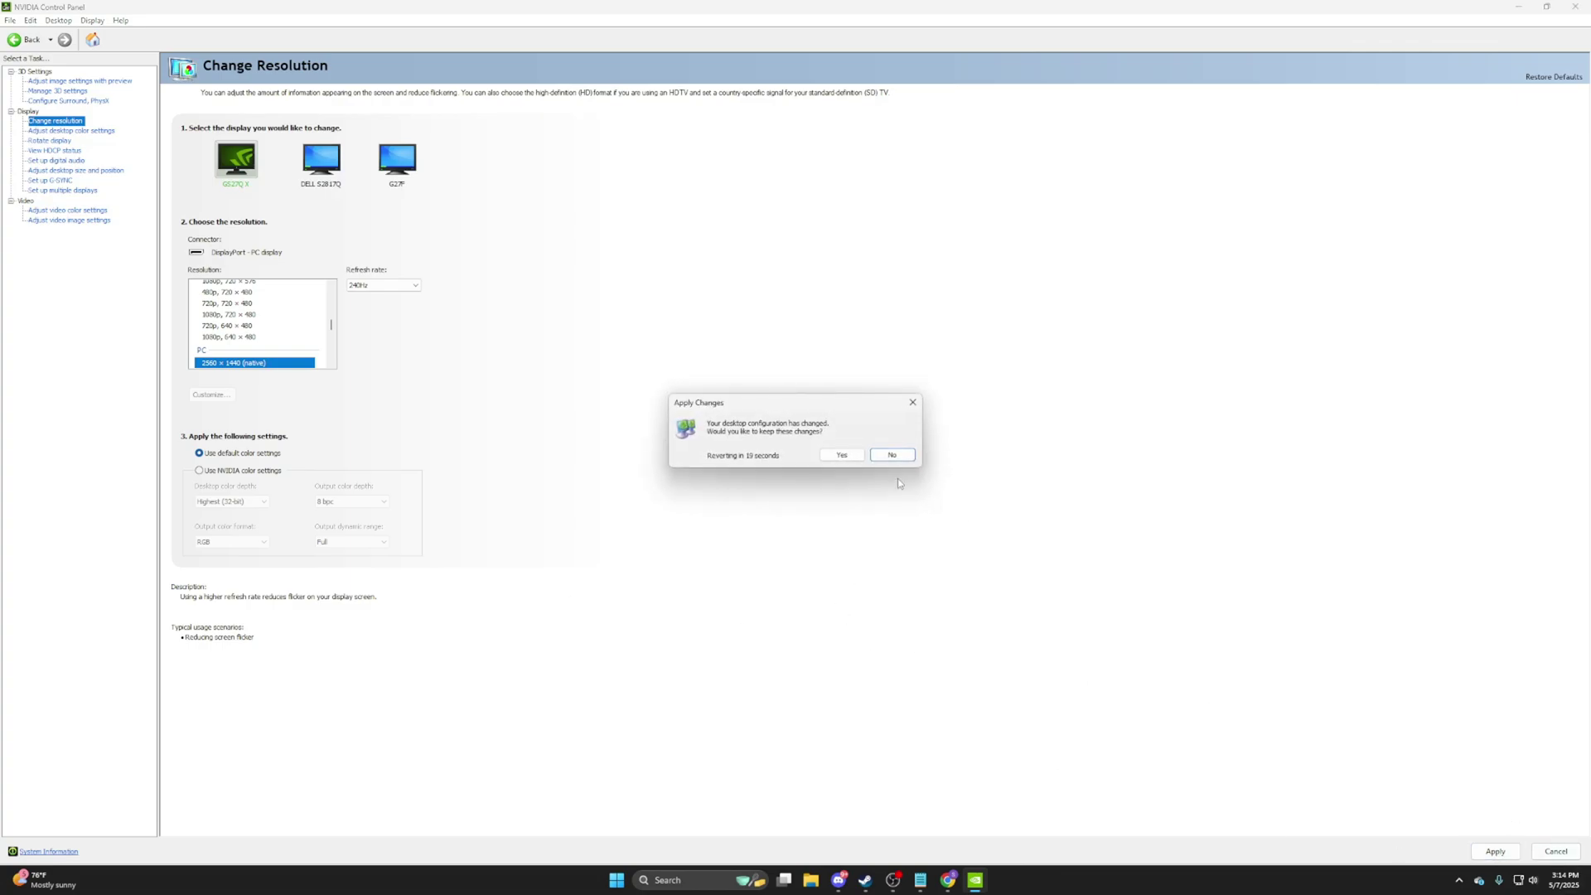
pyautogui.click(834, 457)
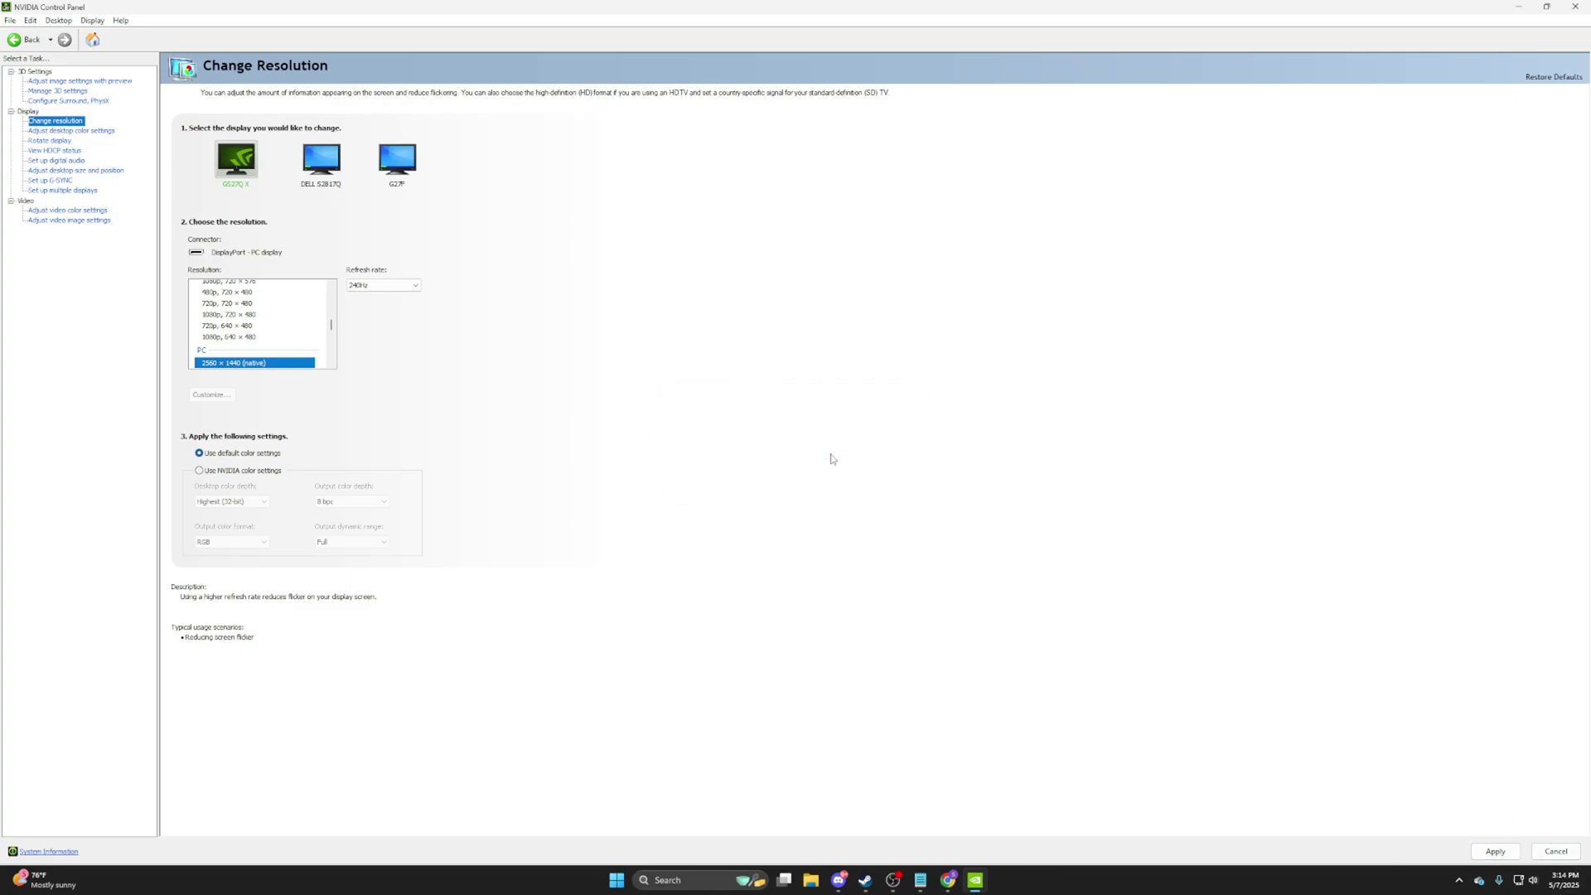
# Look over the desktop color and image preview pages, then scroll Manage 3D Settings' global list.
pyautogui.click(71, 132)
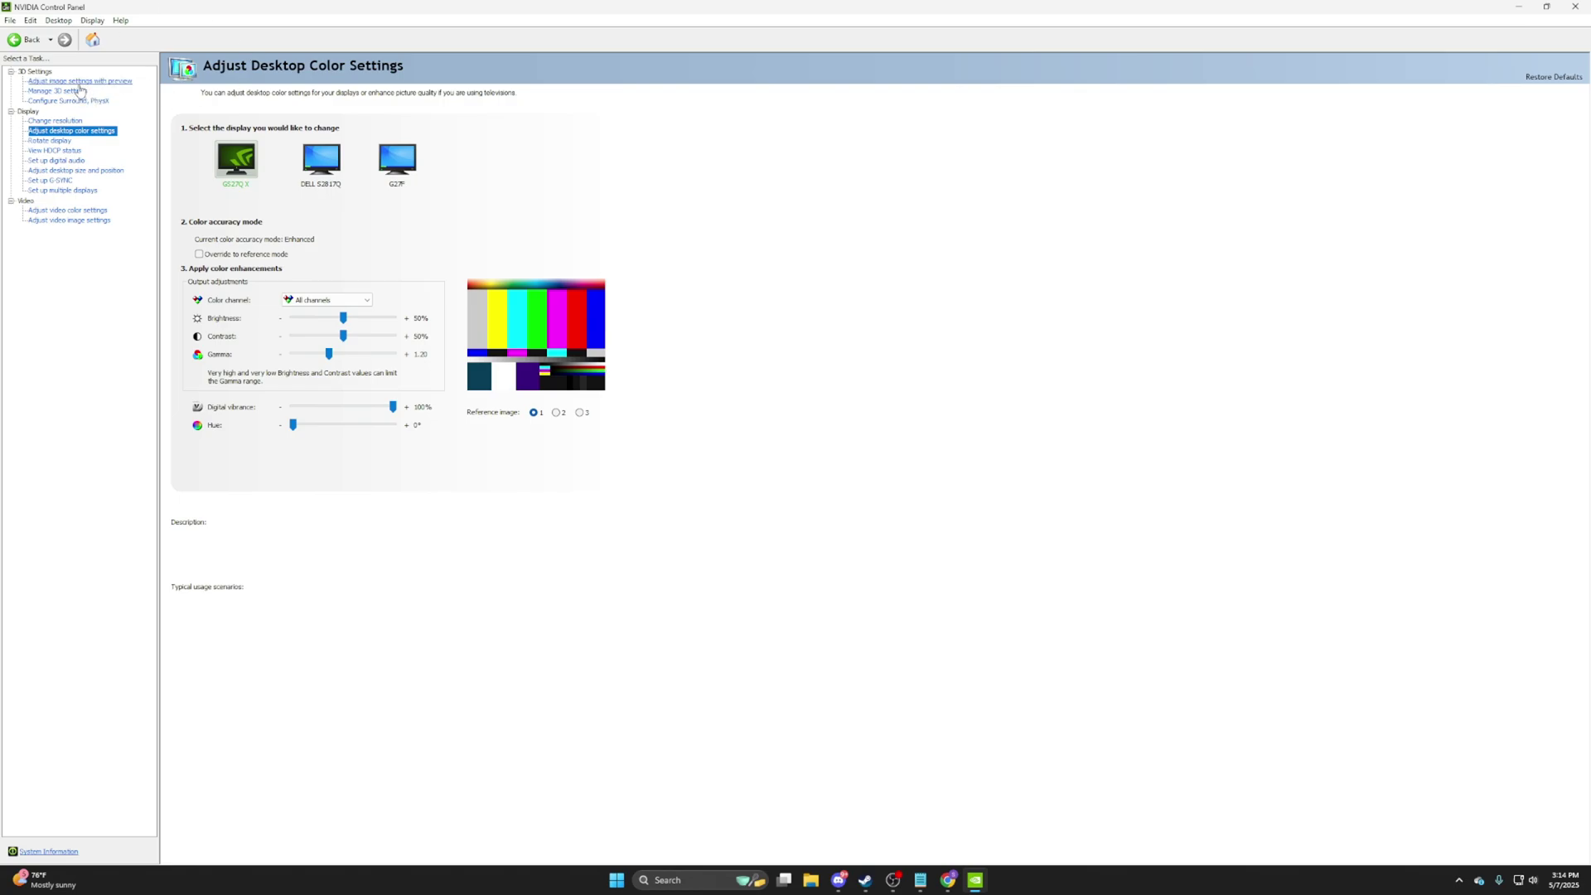
pyautogui.click(79, 82)
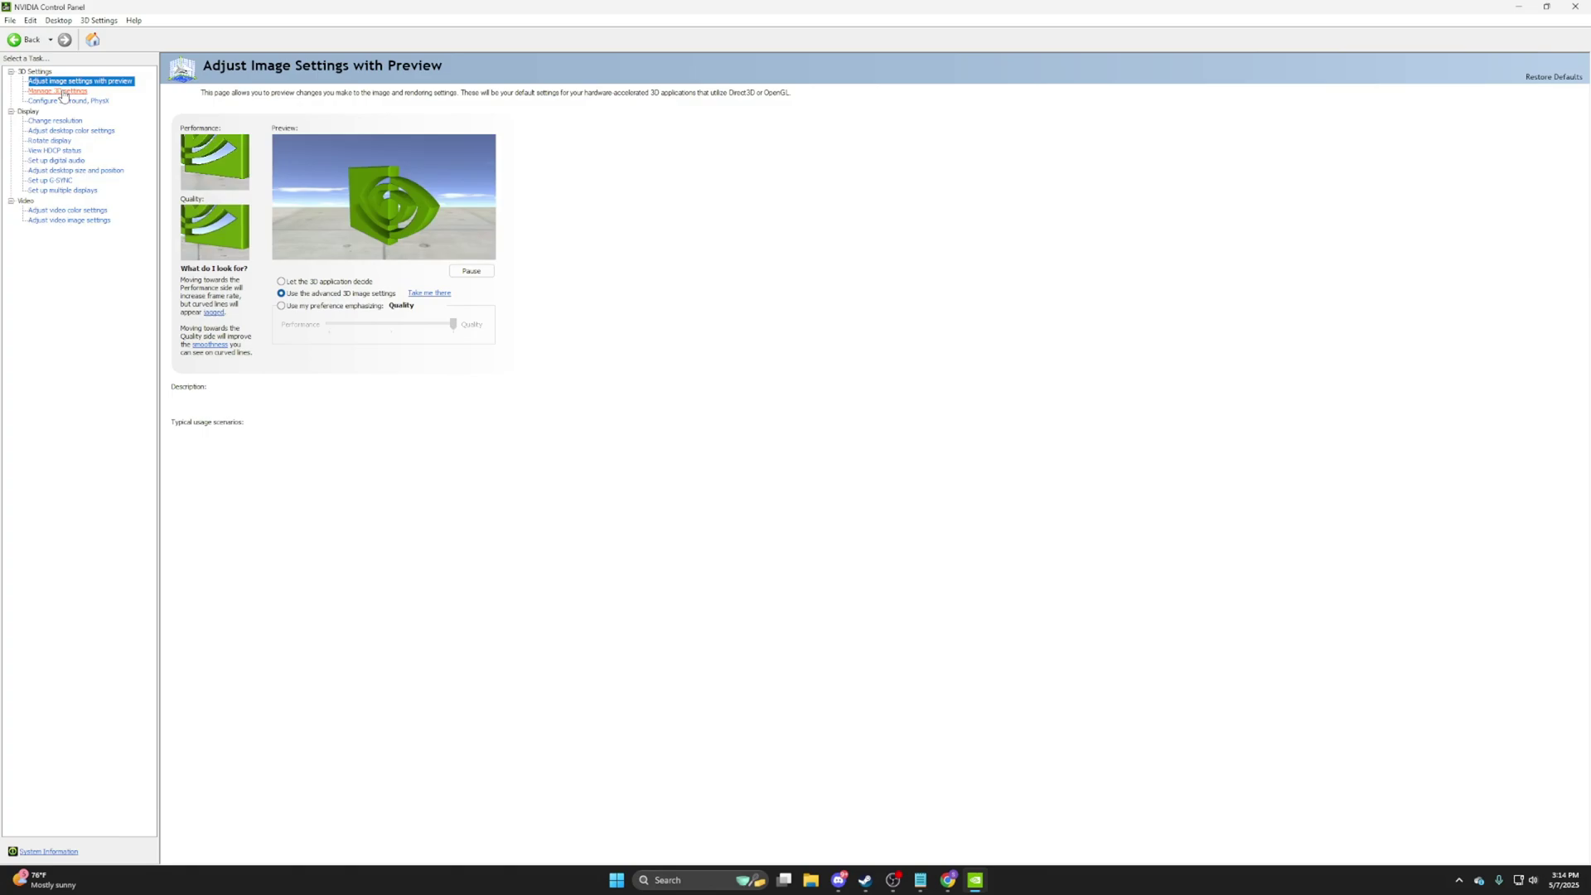
pyautogui.click(59, 91)
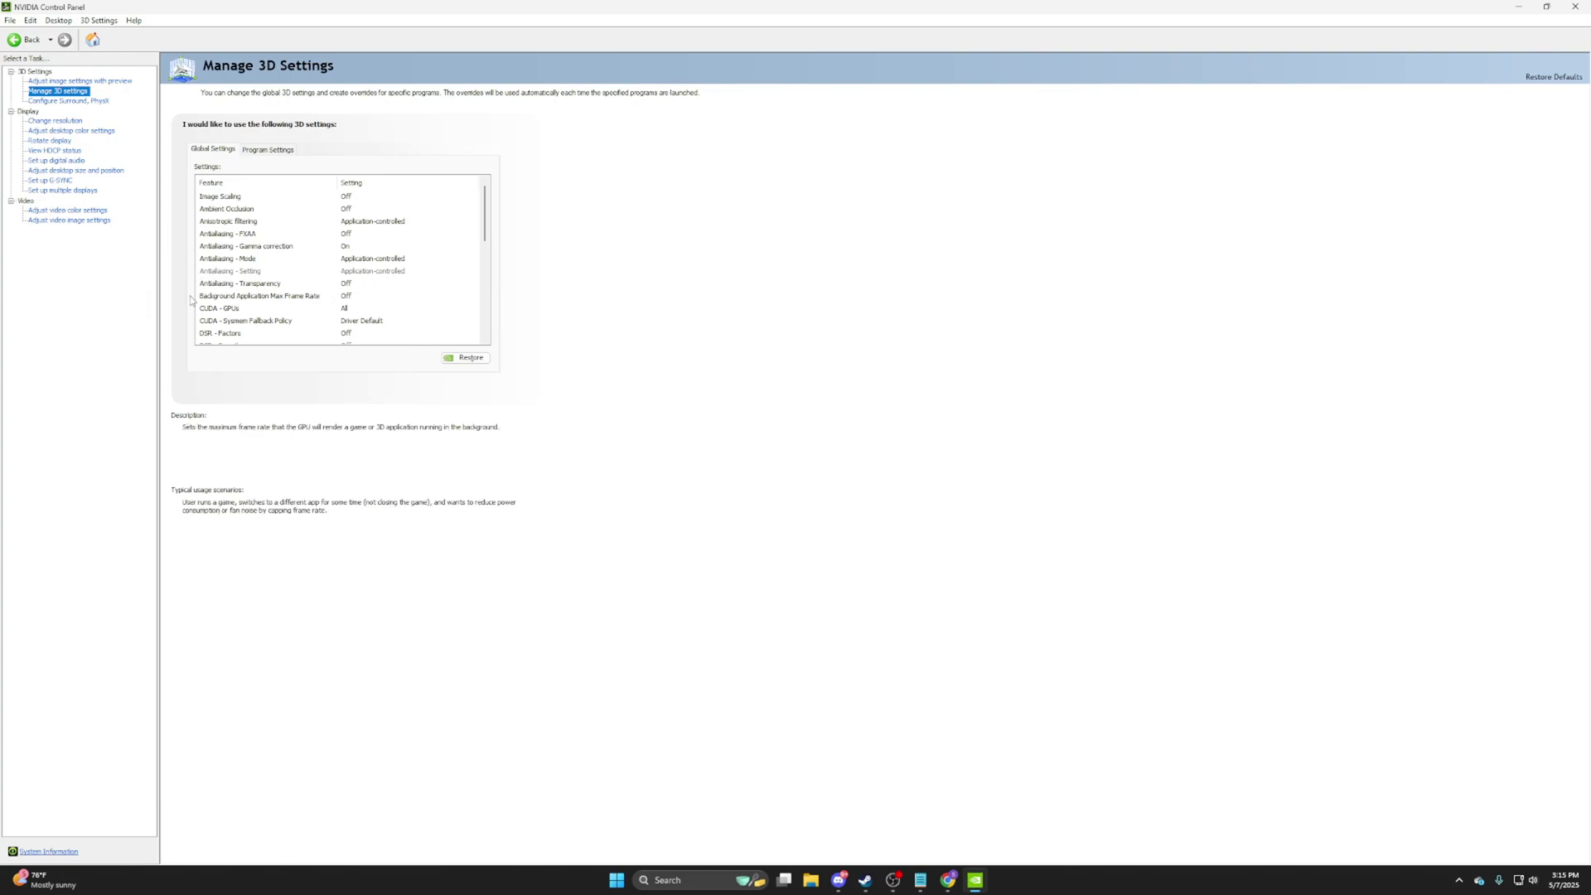
pyautogui.scroll(-5, 358, 292)
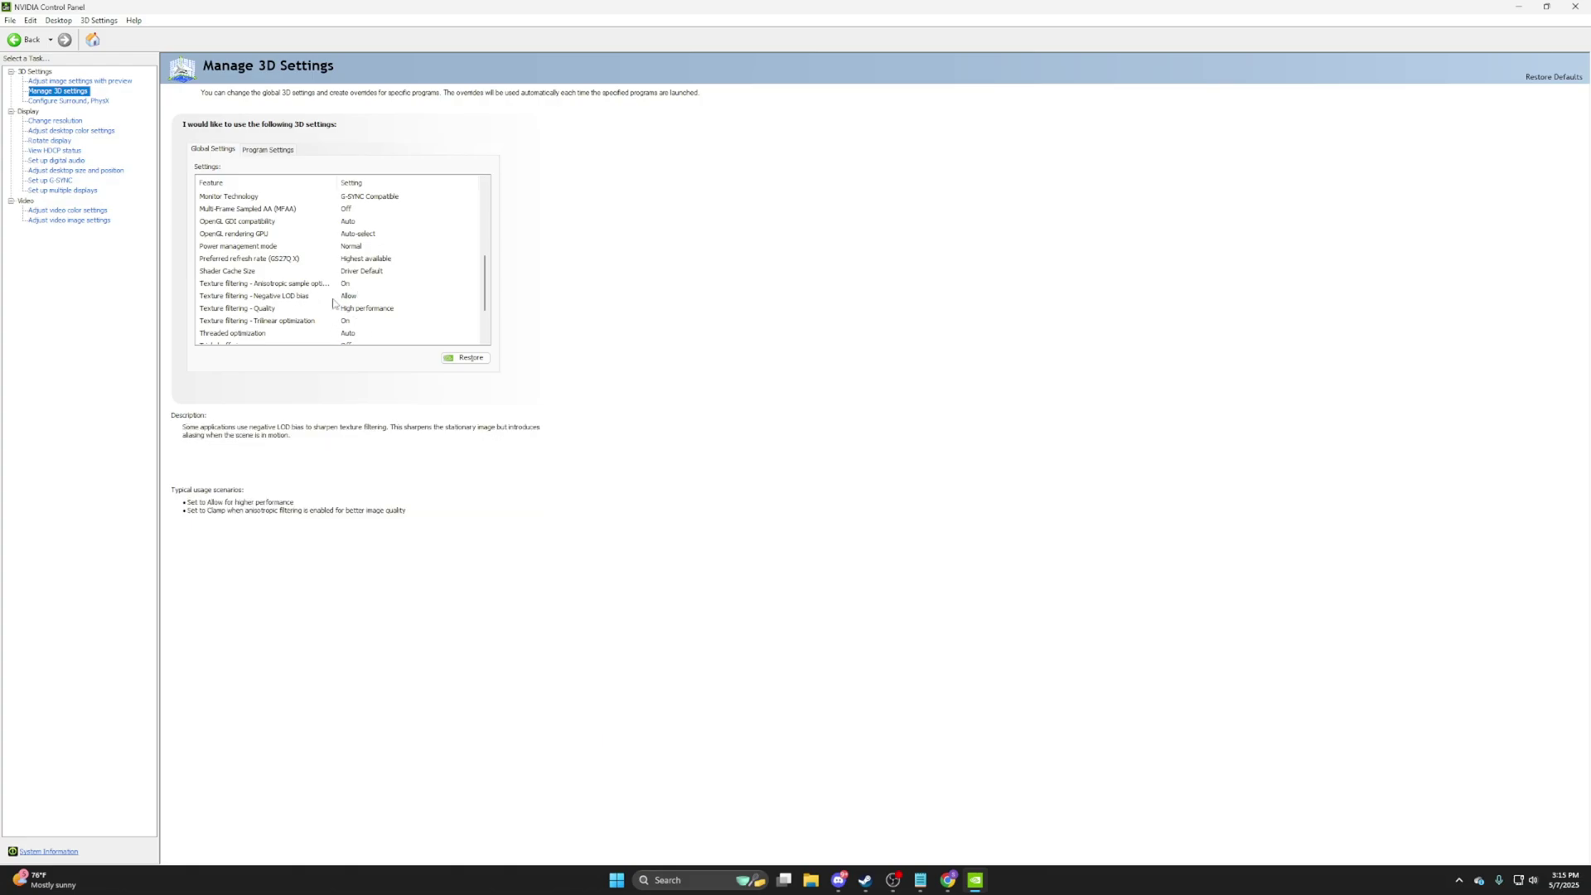
pyautogui.scroll(2, 333, 303)
pyautogui.scroll(2, 333, 304)
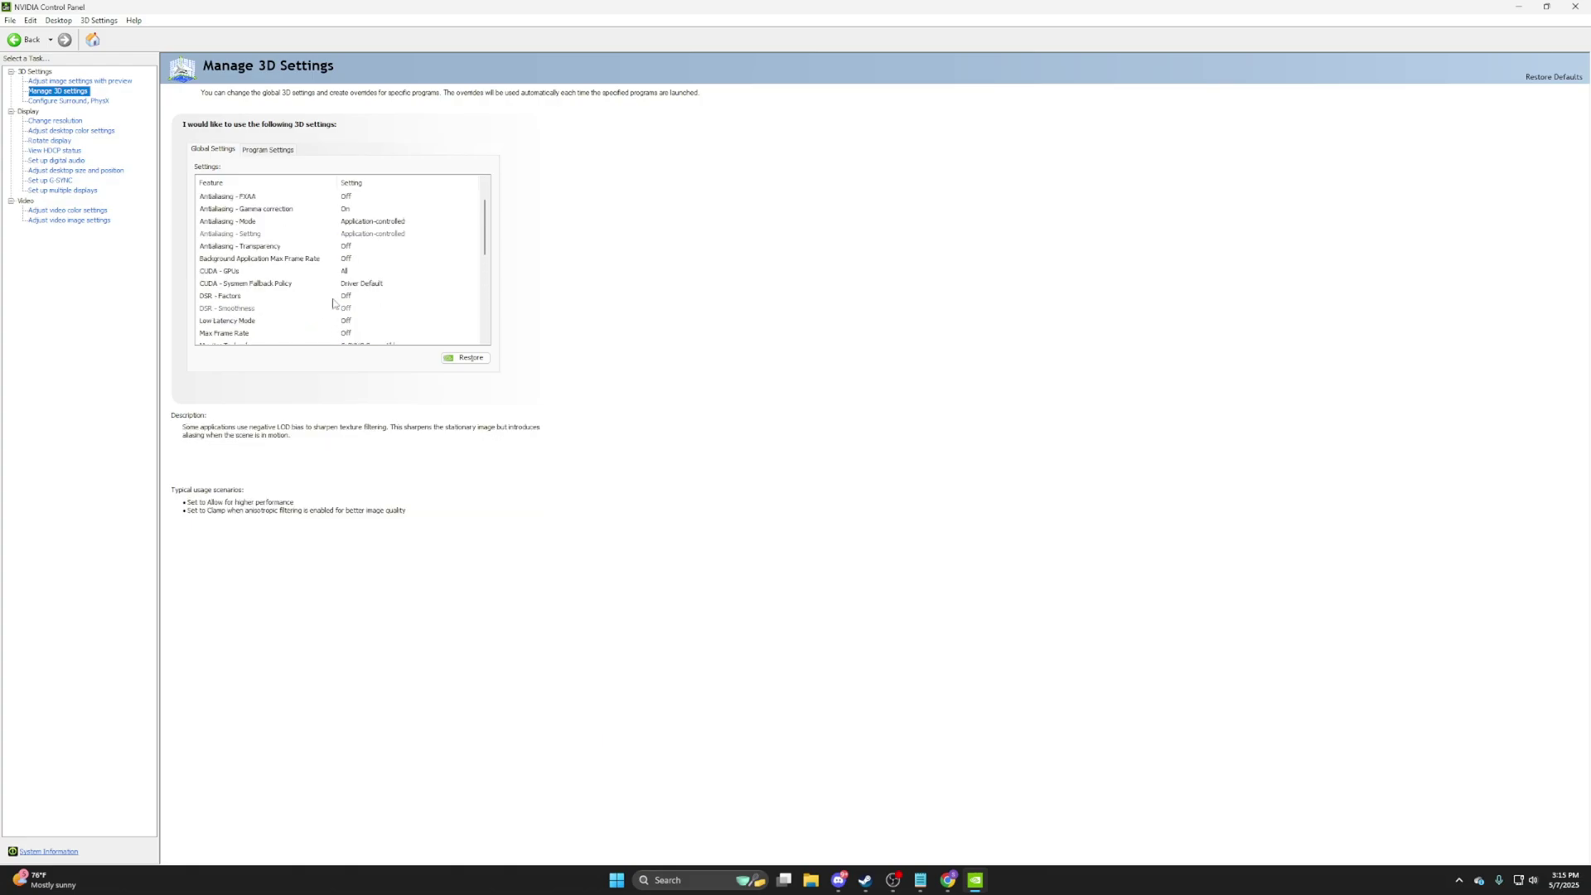
pyautogui.scroll(-5, 333, 303)
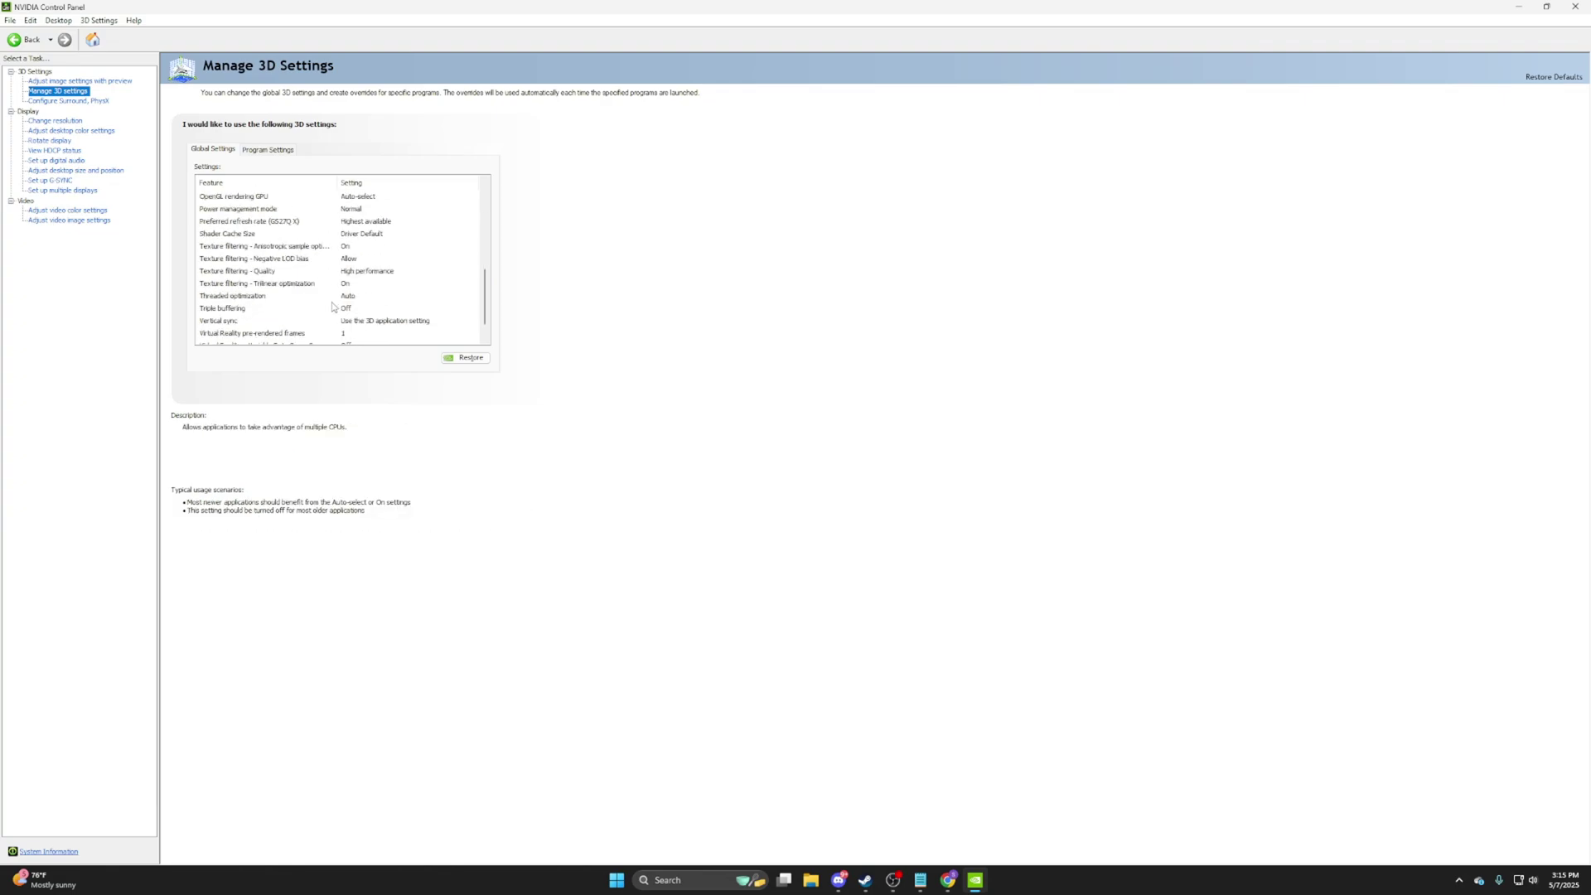
pyautogui.scroll(-1, 334, 308)
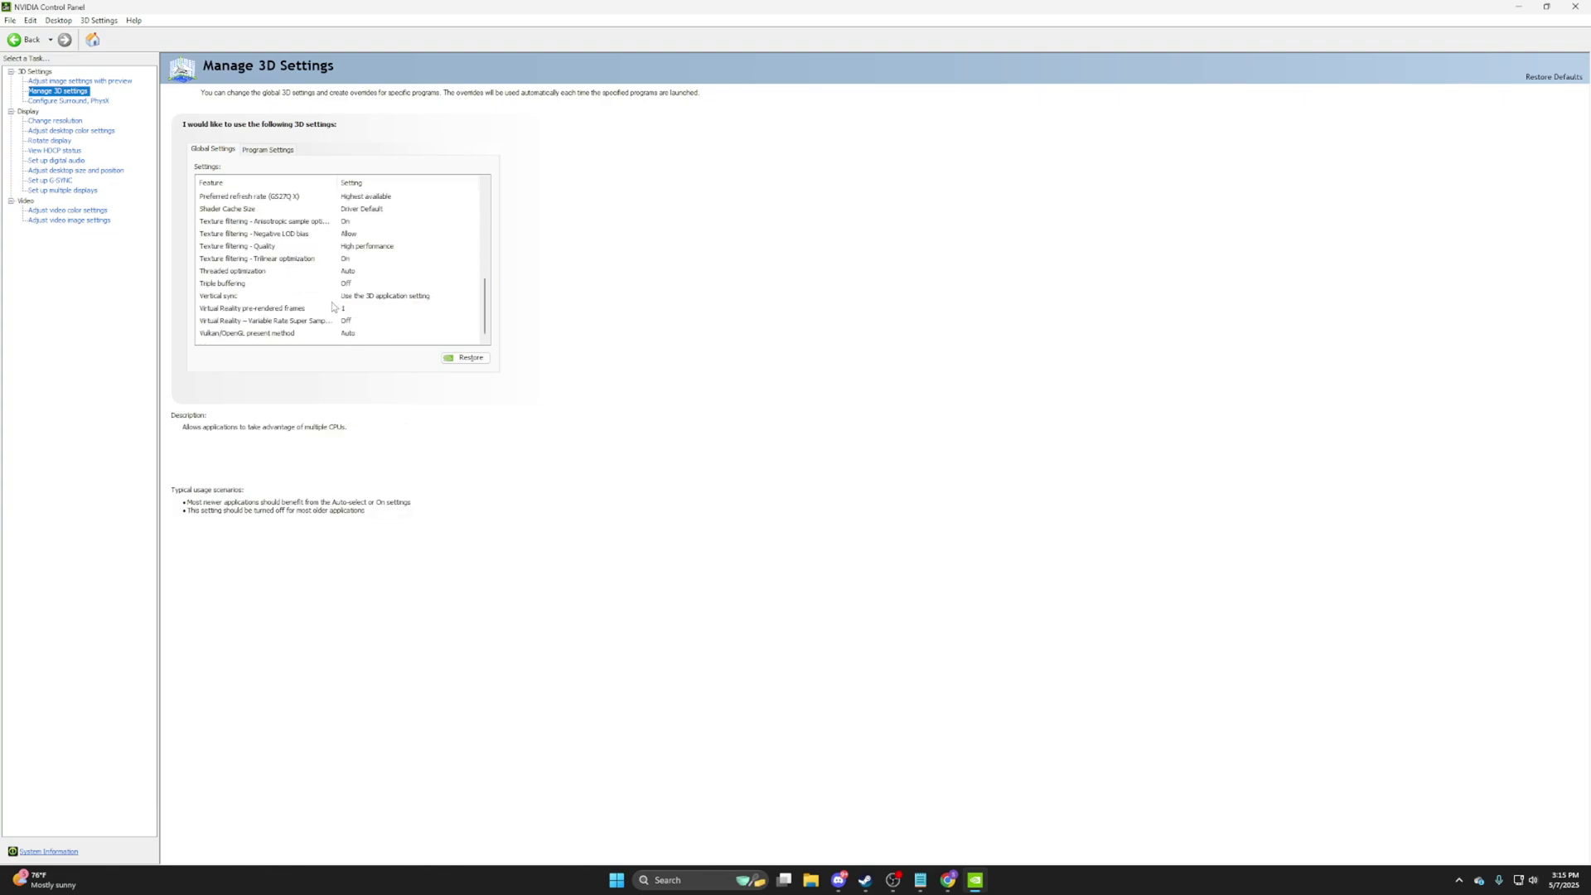
# Set the global Texture filtering - Quality to High performance.
pyautogui.click(277, 248)
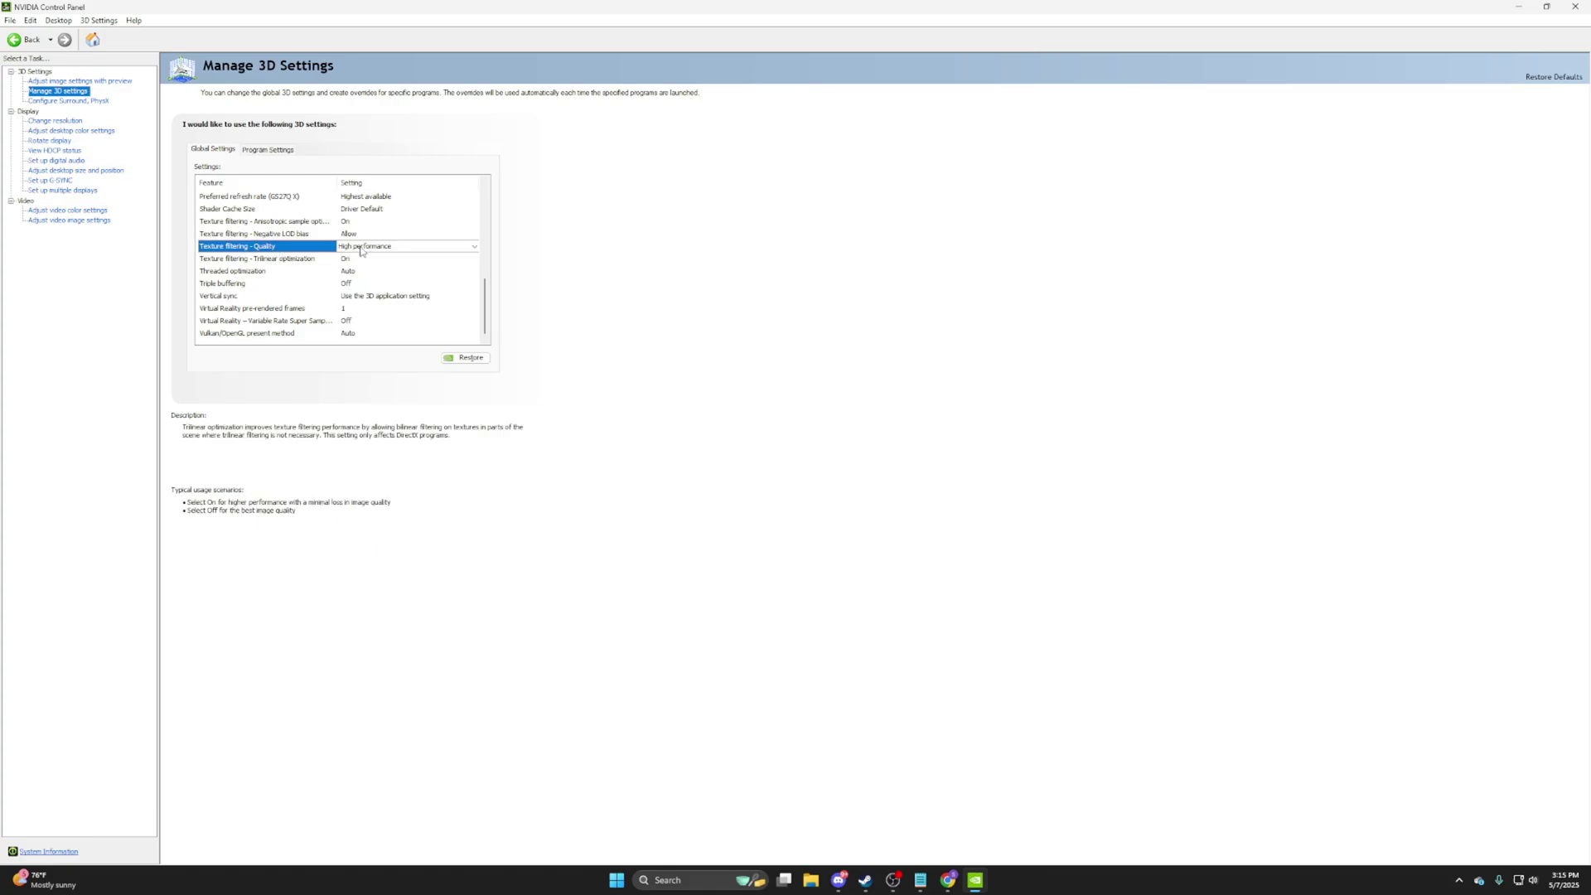
pyautogui.click(474, 247)
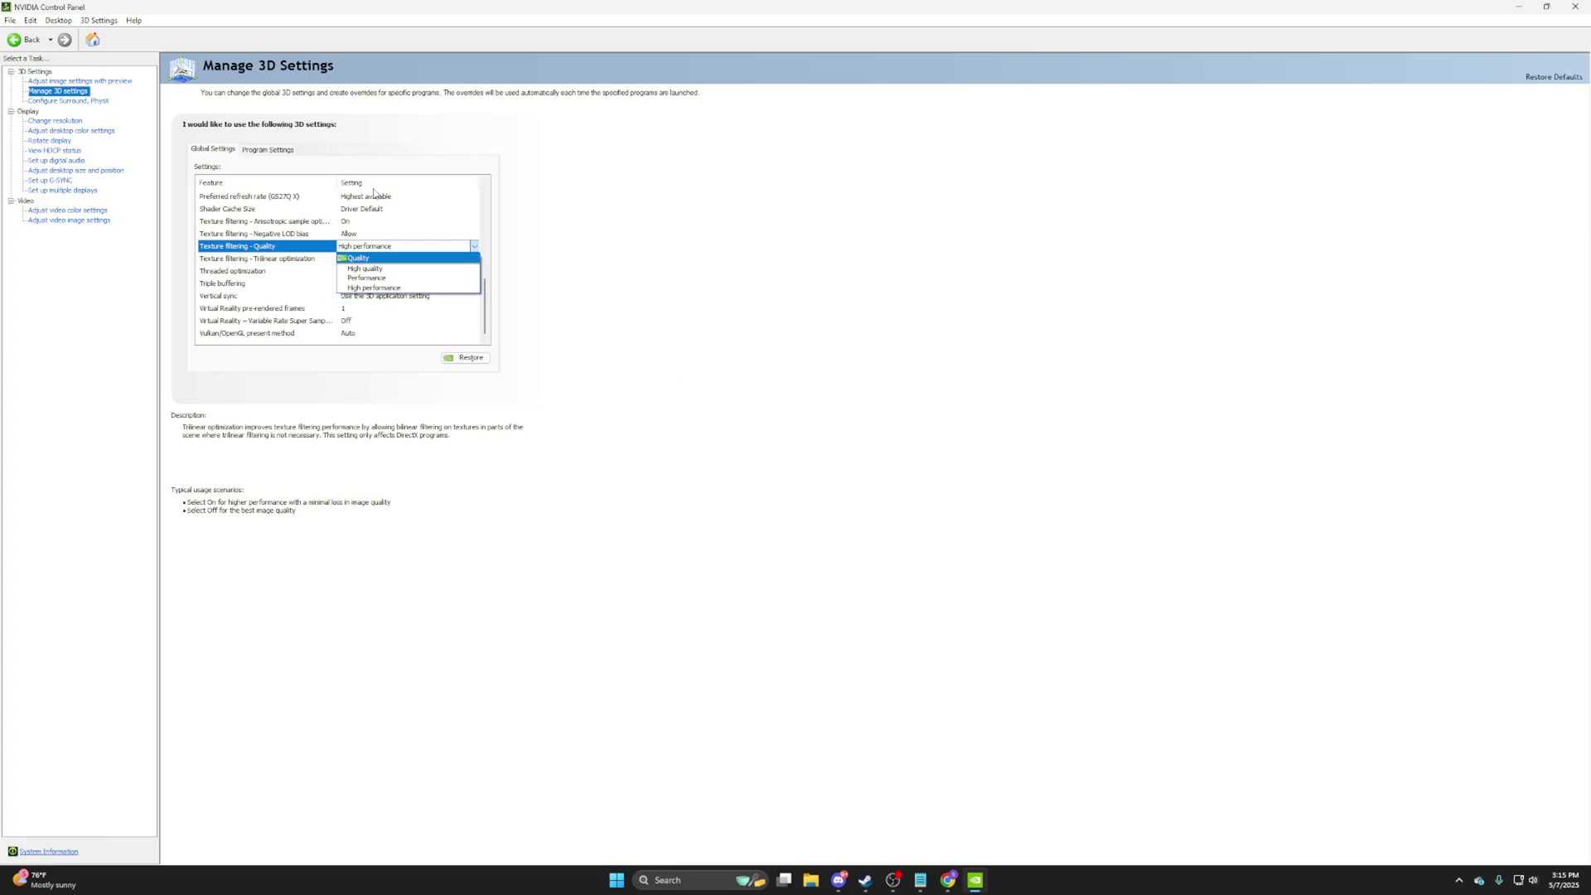
pyautogui.click(367, 288)
pyautogui.click(862, 305)
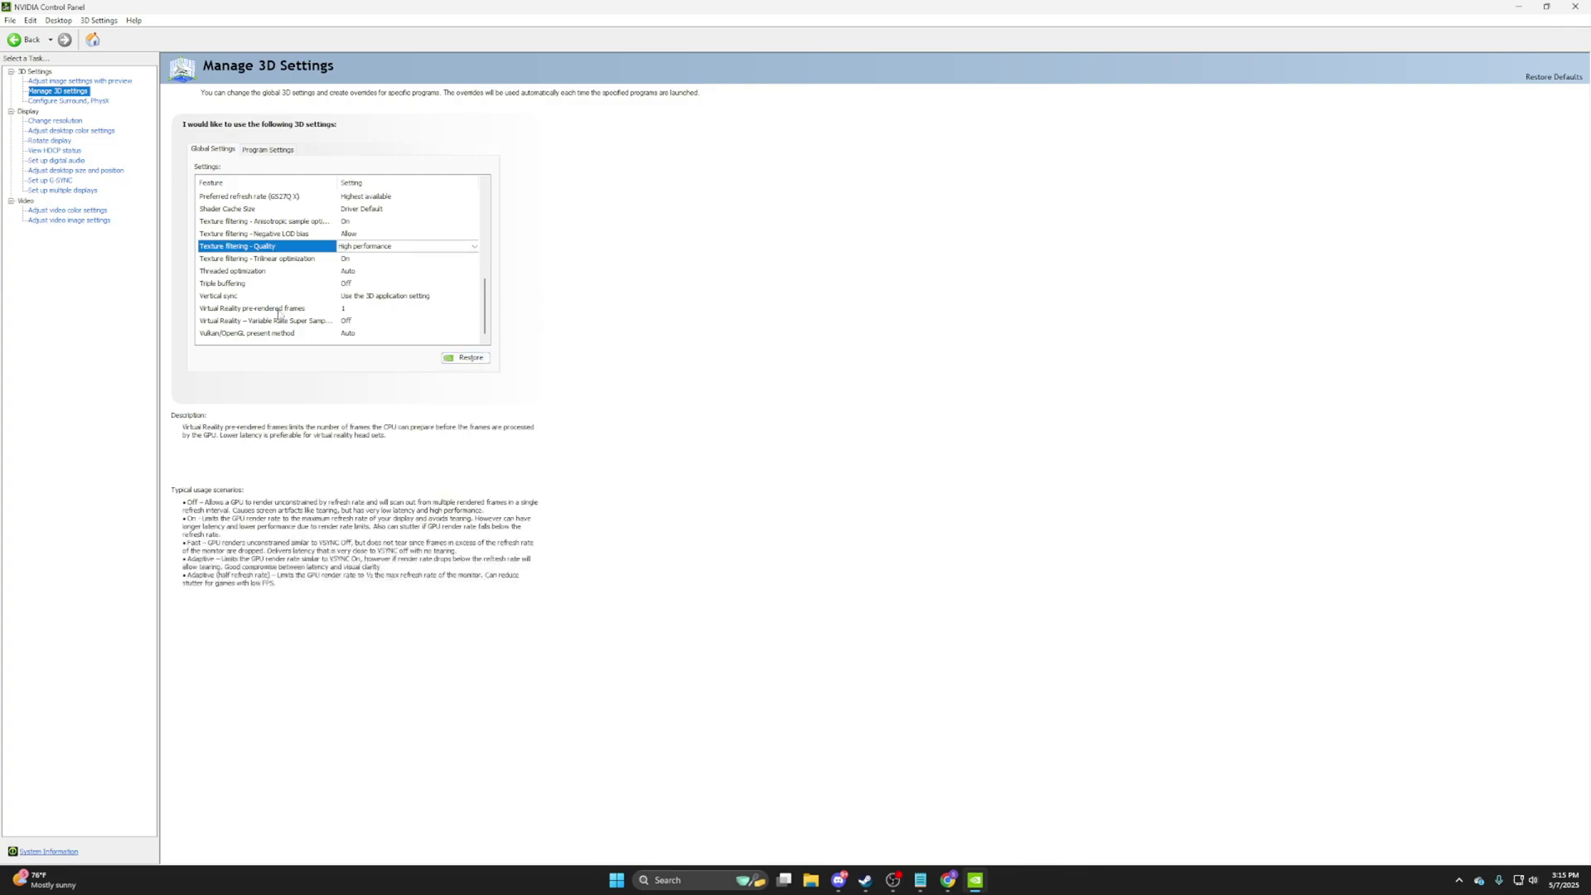
# Apply the unsaved 3D settings changes and close NVIDIA Control Panel.
pyautogui.scroll(2, 348, 330)
pyautogui.scroll(2, 911, 323)
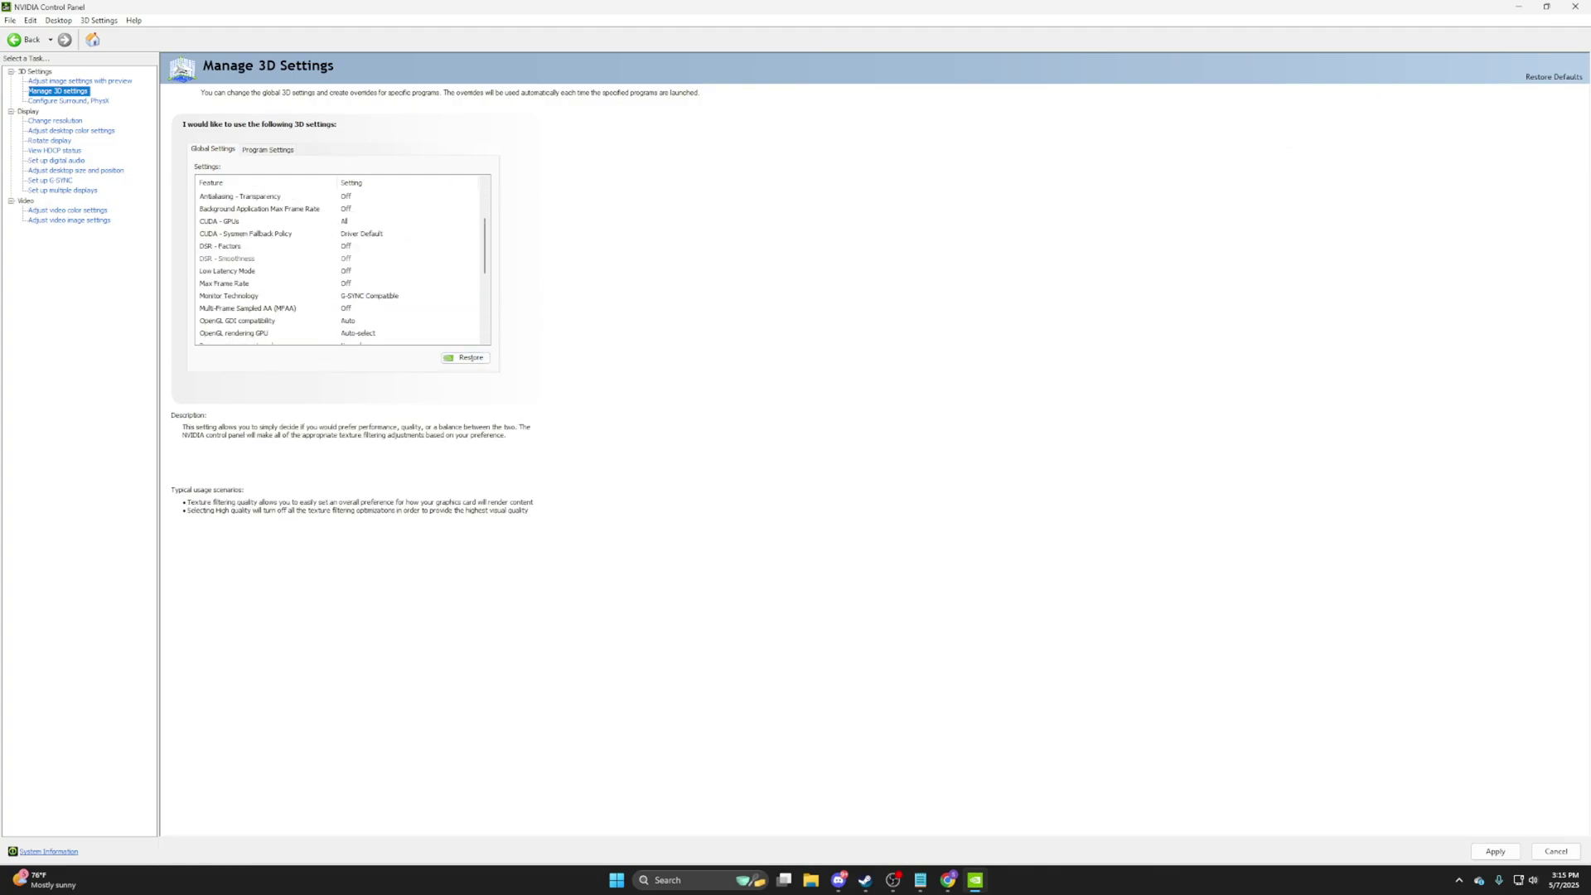
pyautogui.click(1575, 6)
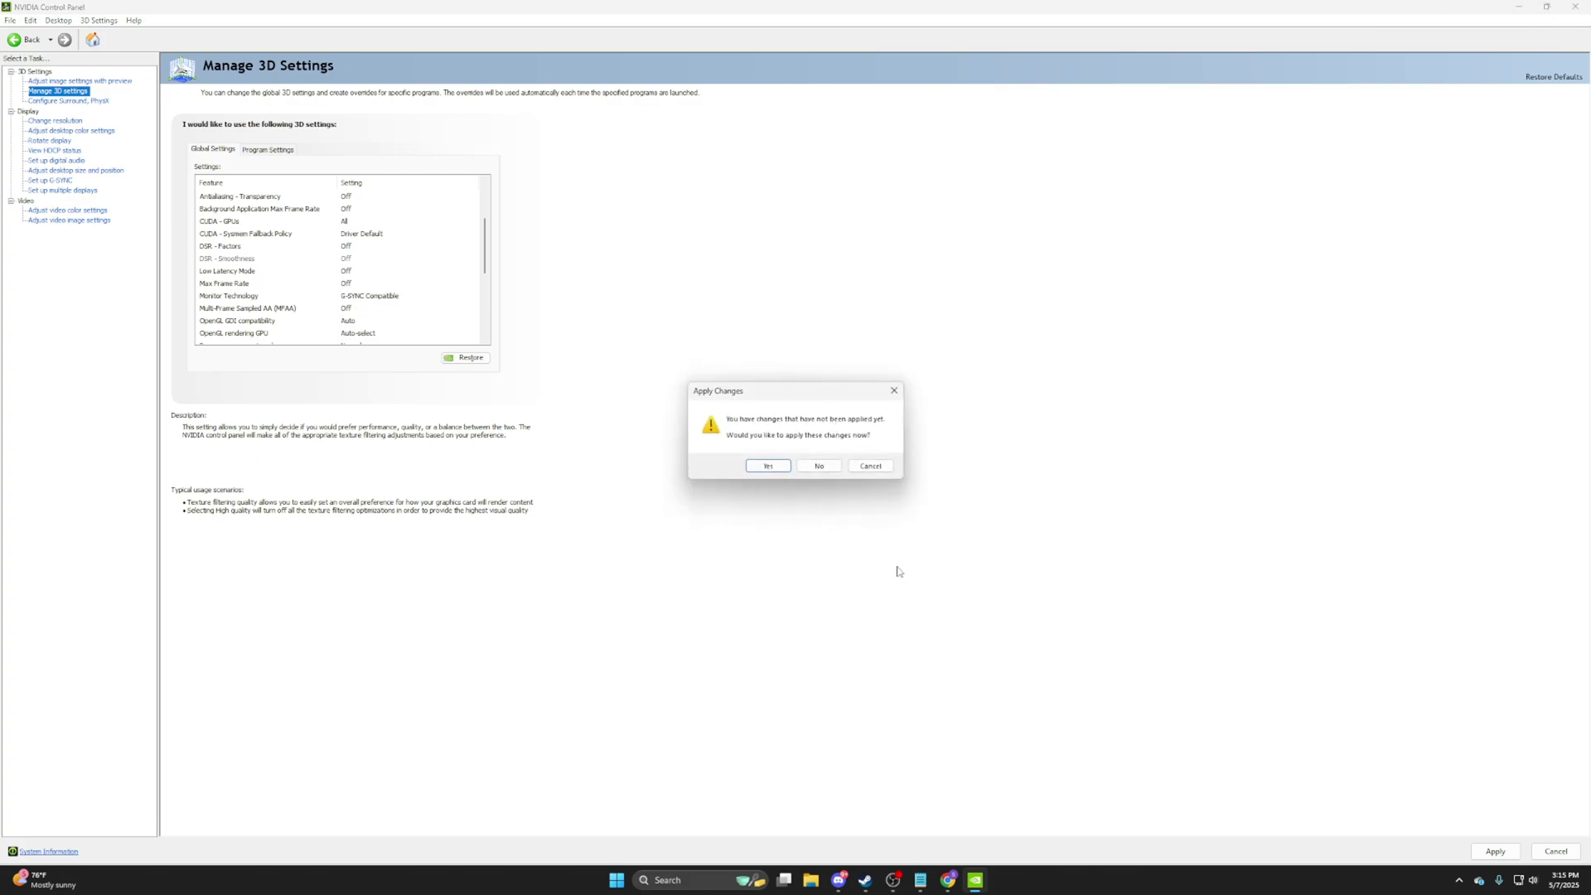
pyautogui.click(760, 469)
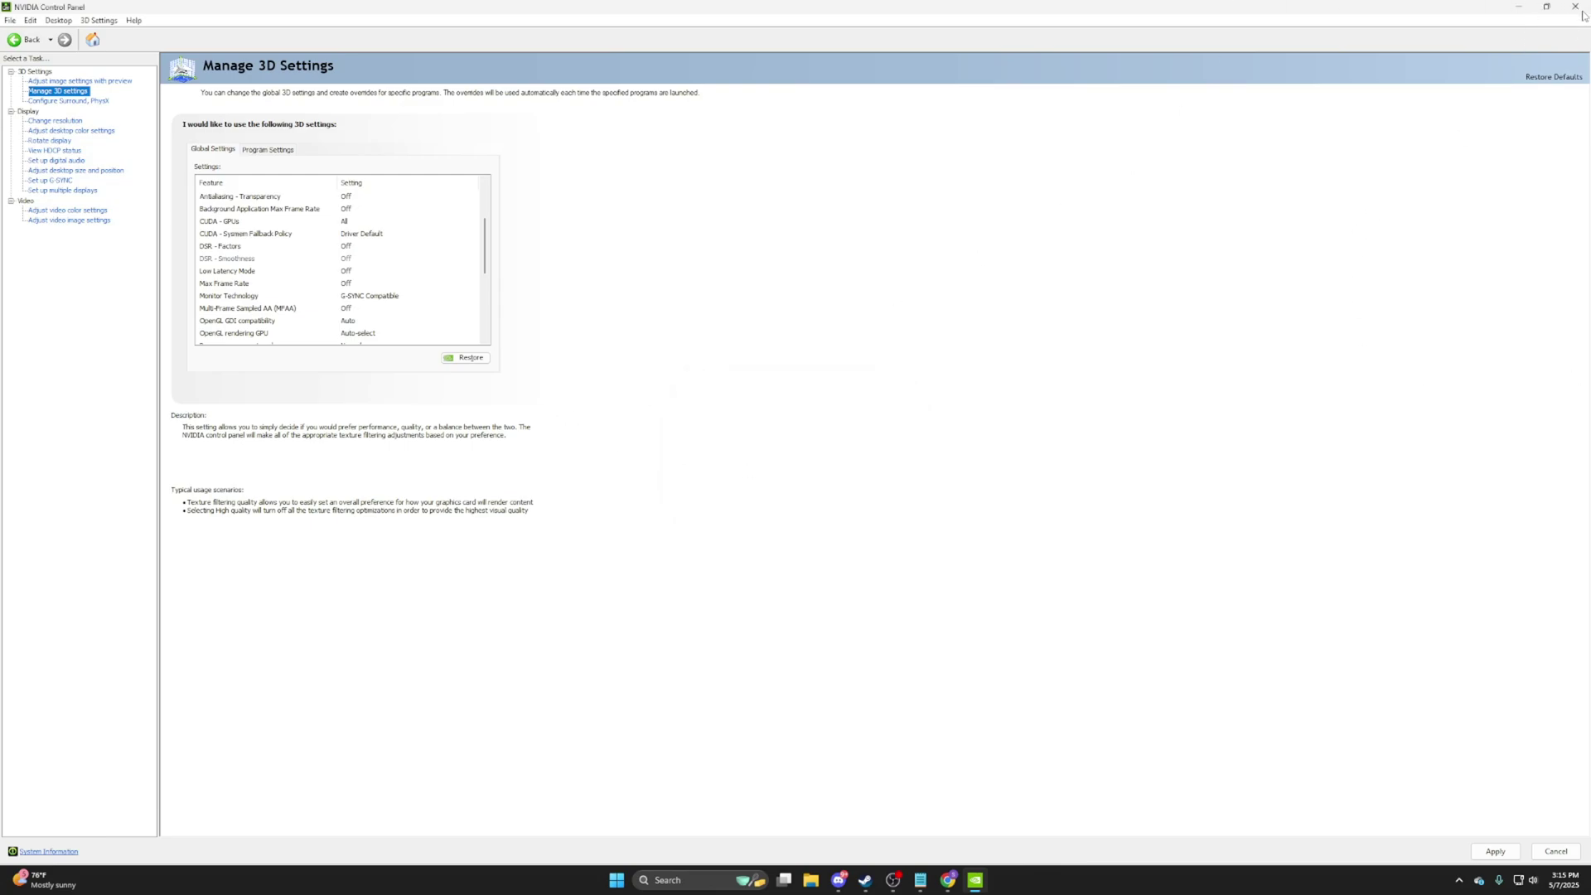
pyautogui.hotkey('alt', 'F4')
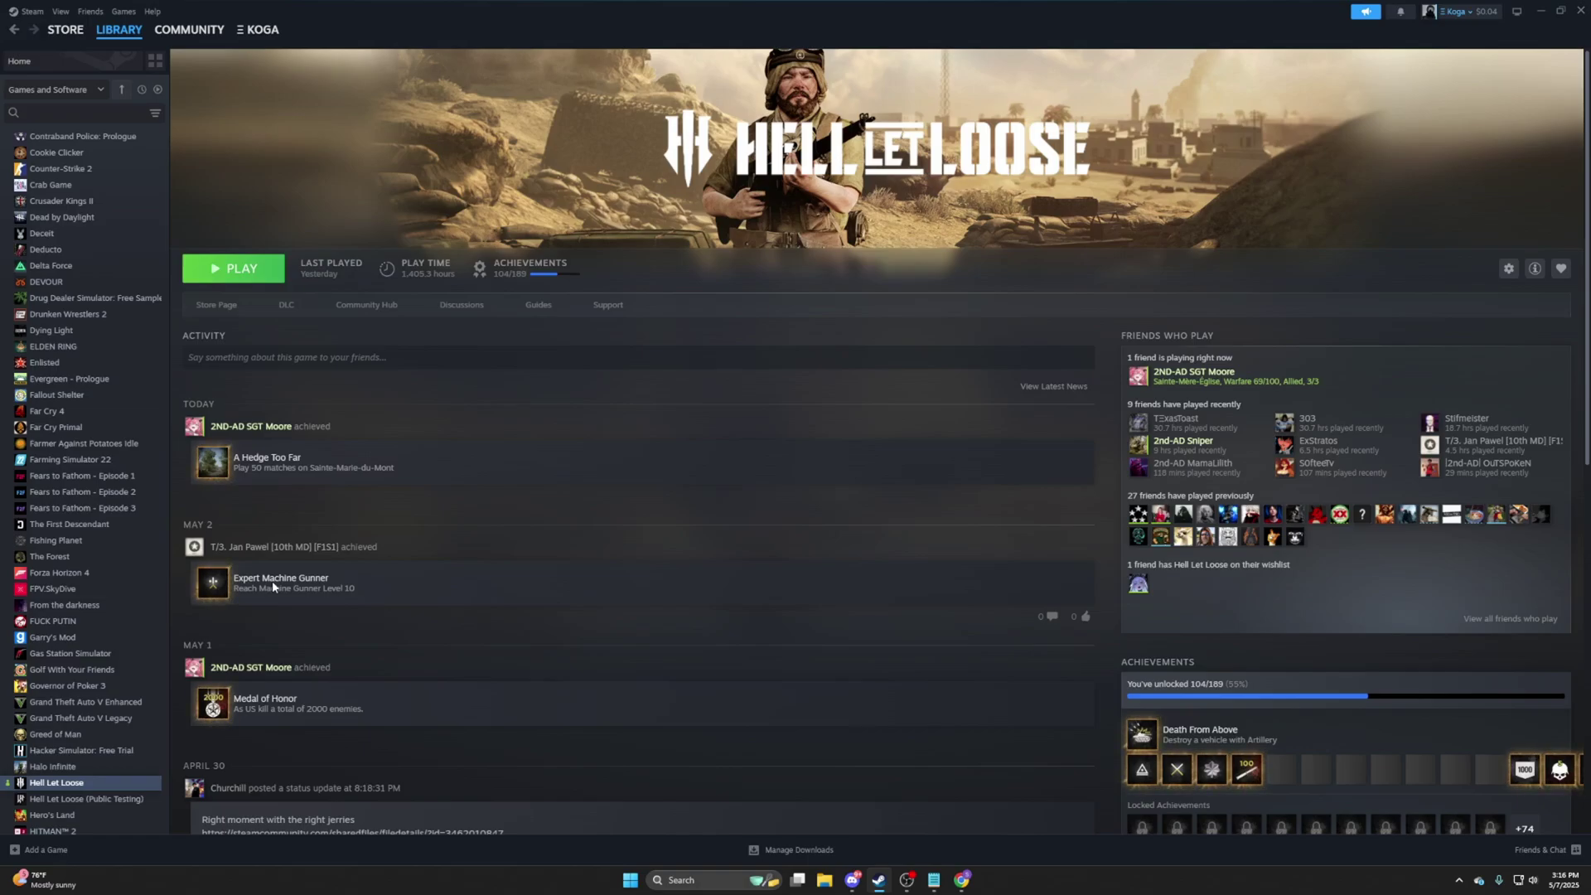
# Search for 'exploit protection' and open the Exploit protection settings.
pyautogui.click(709, 880)
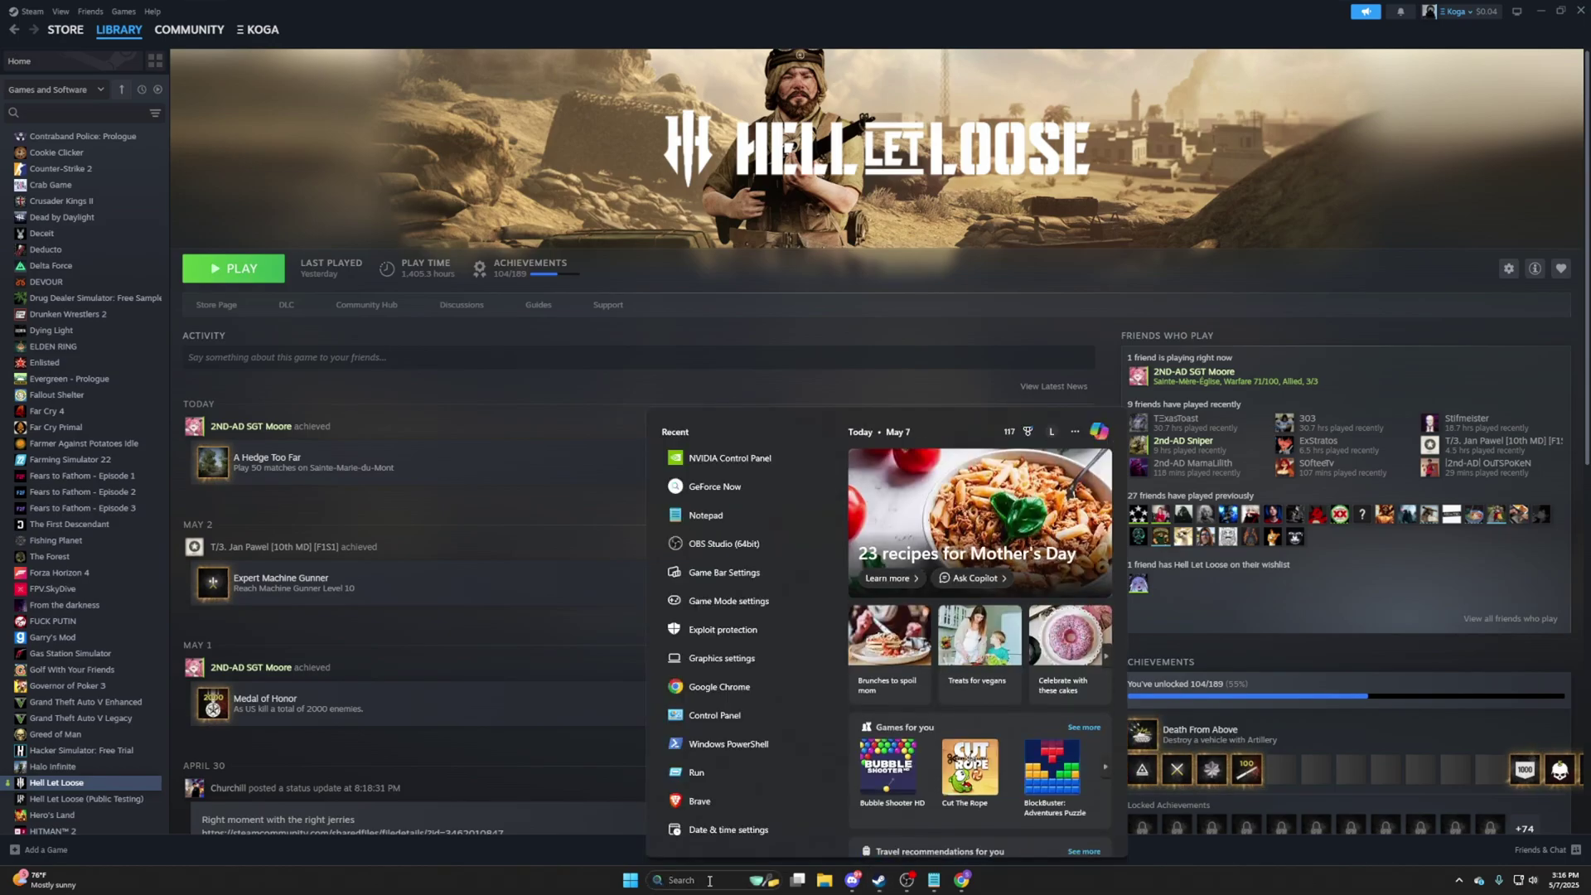
pyautogui.write('exploit protection')
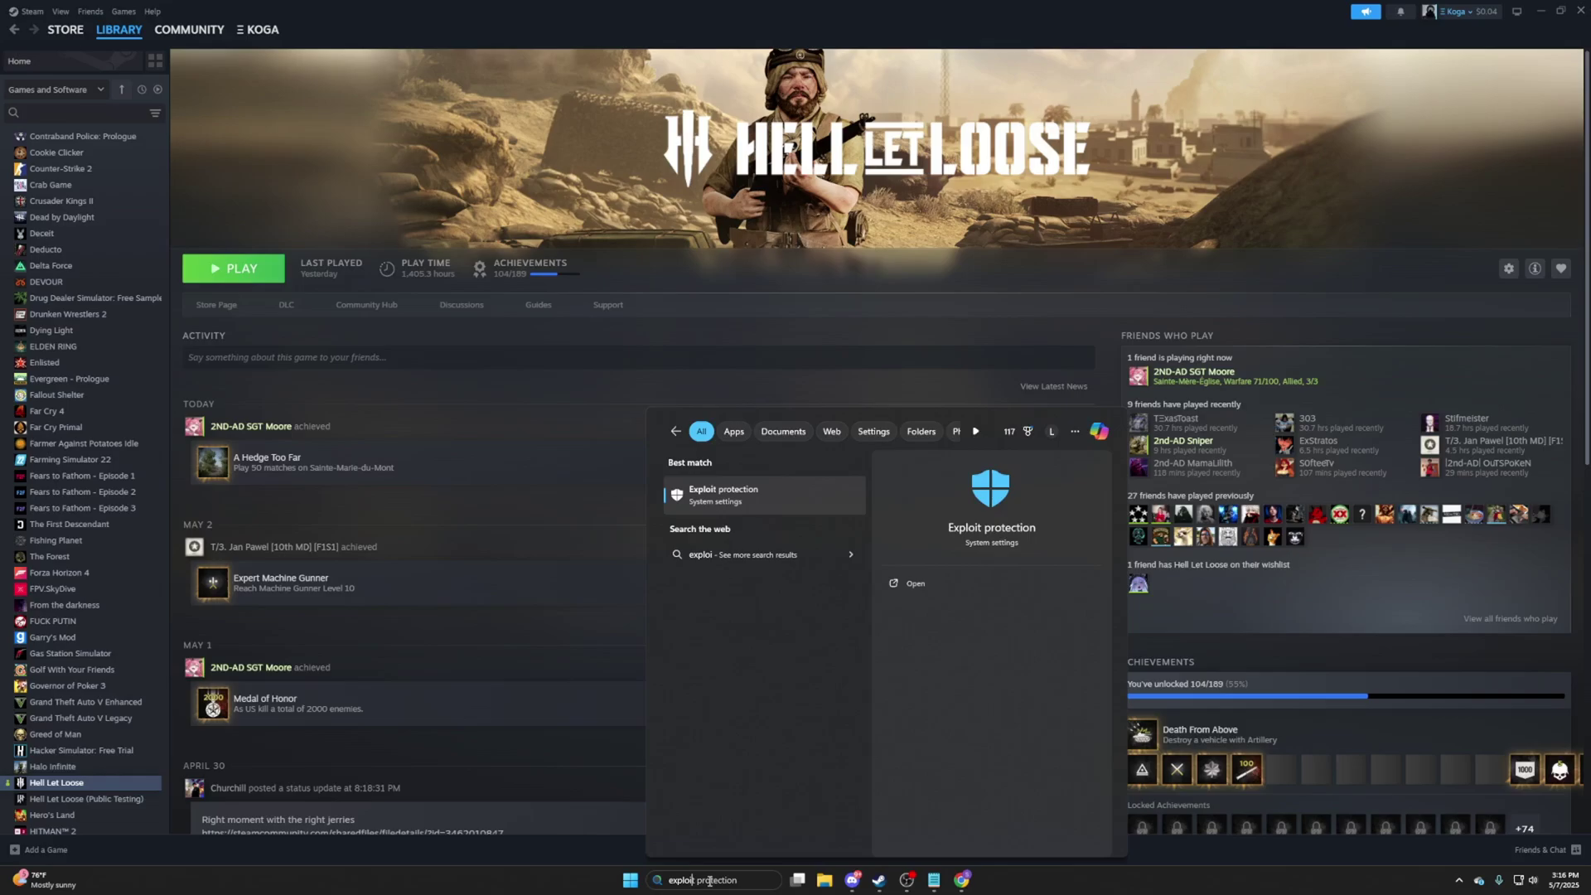
pyautogui.click(735, 497)
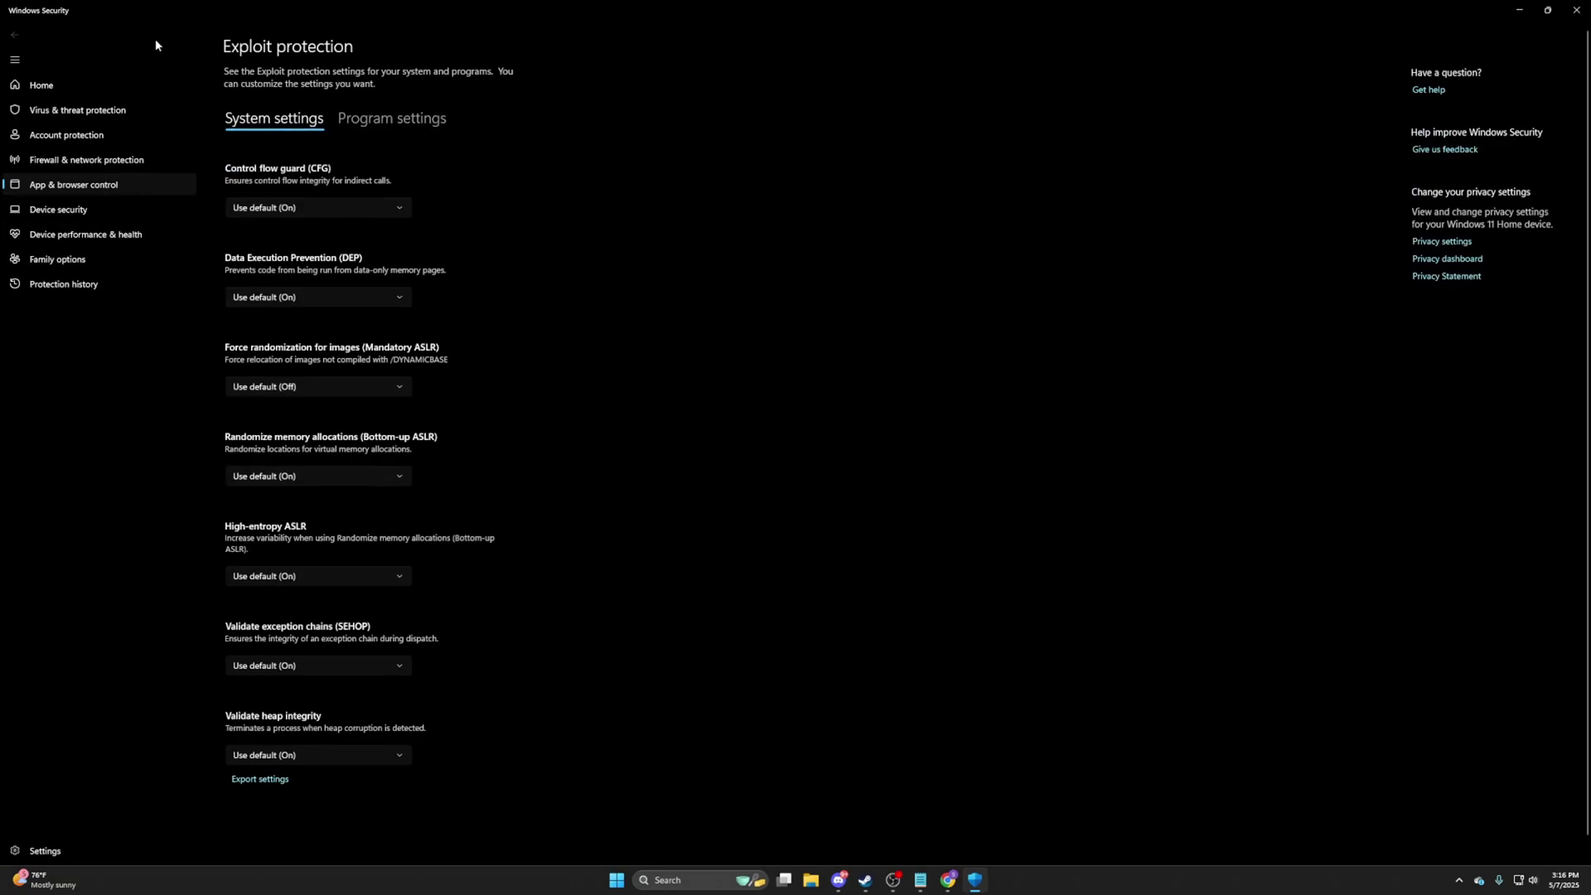
# Add HLL-Win64-Shipping.exe to Program settings by its exact file path.
pyautogui.click(356, 121)
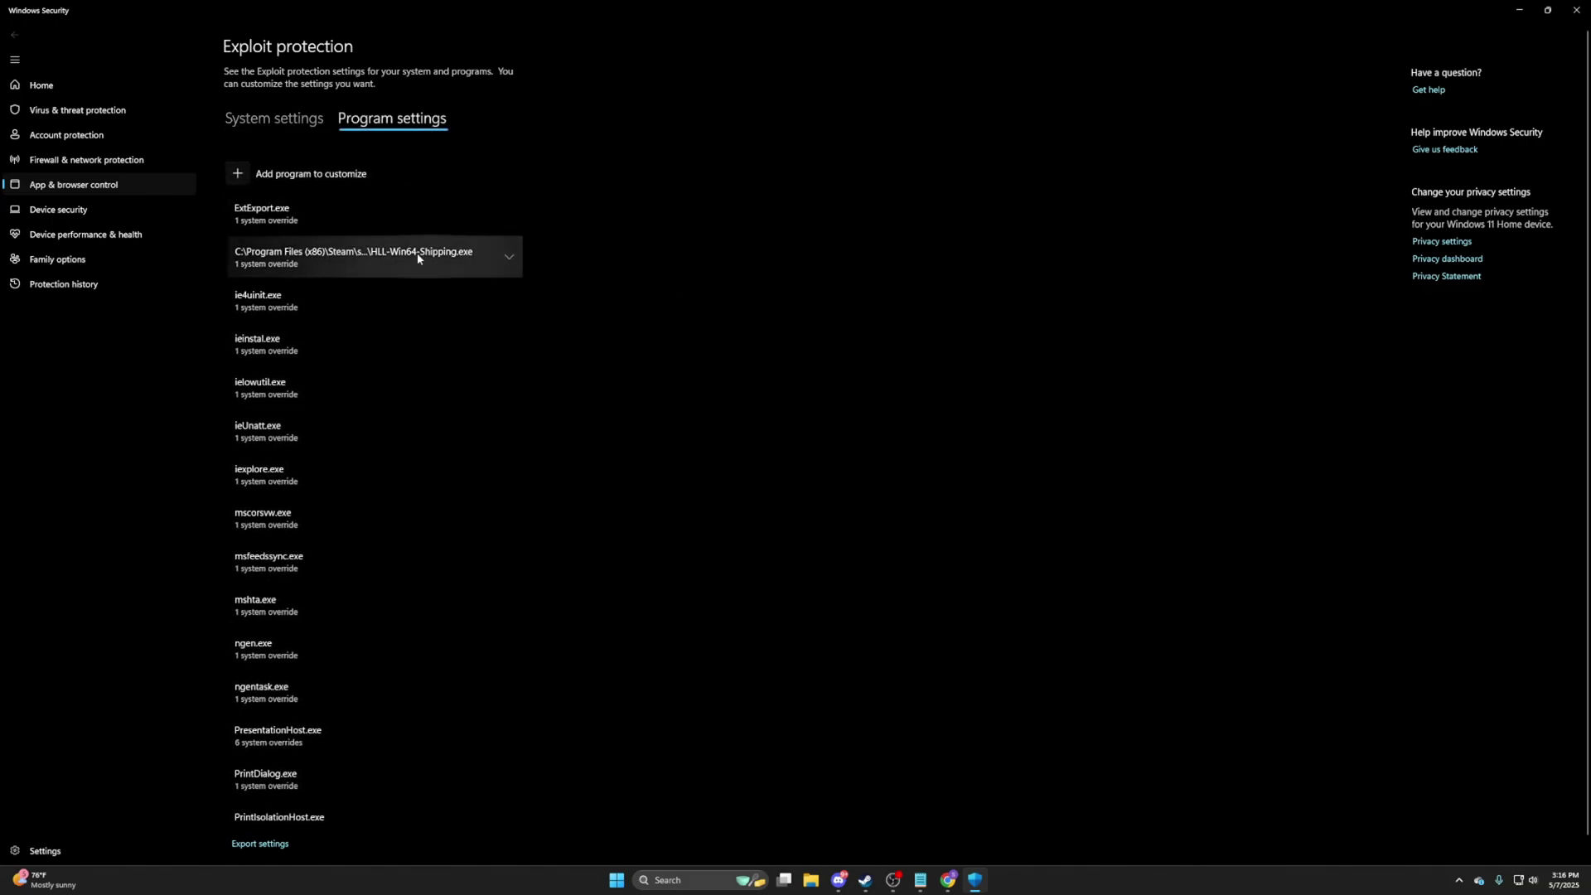
pyautogui.click(238, 176)
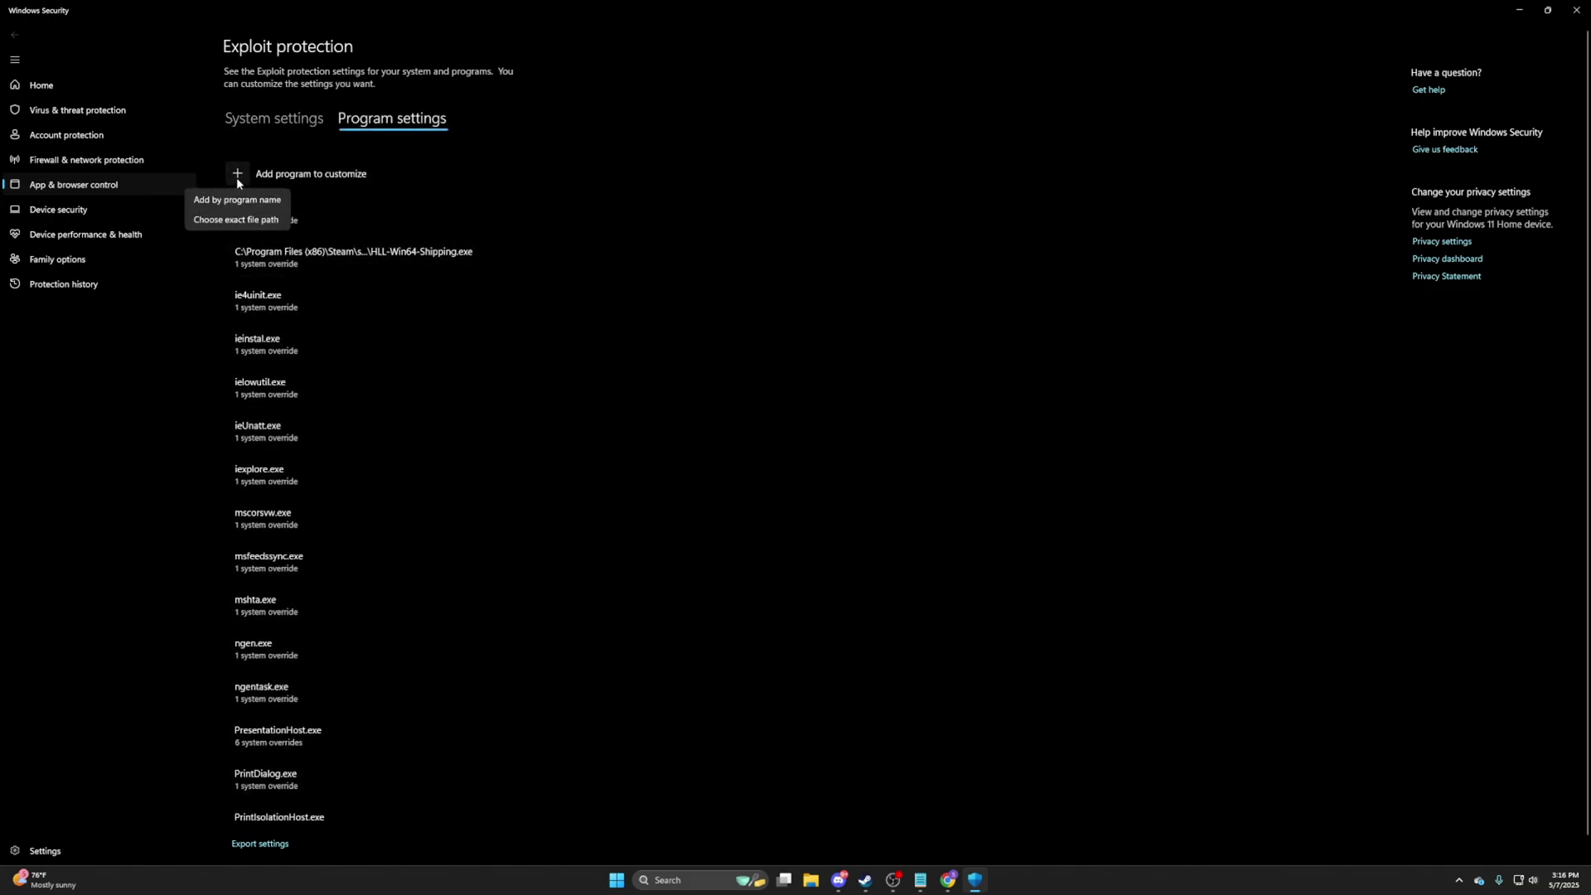
pyautogui.click(221, 220)
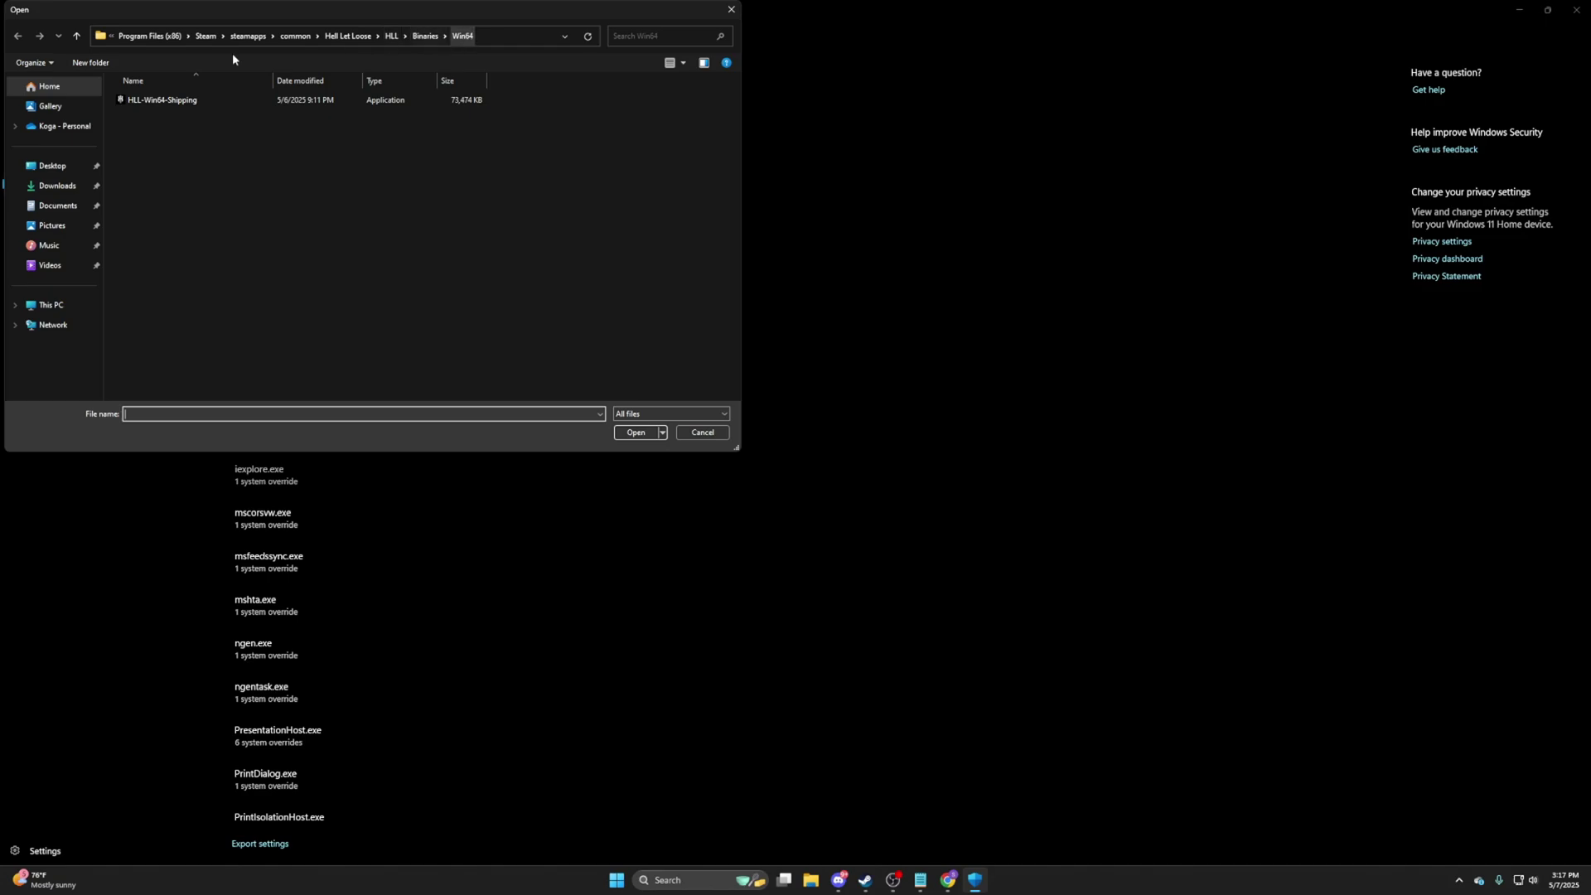
pyautogui.click(199, 104)
pyautogui.click(207, 106)
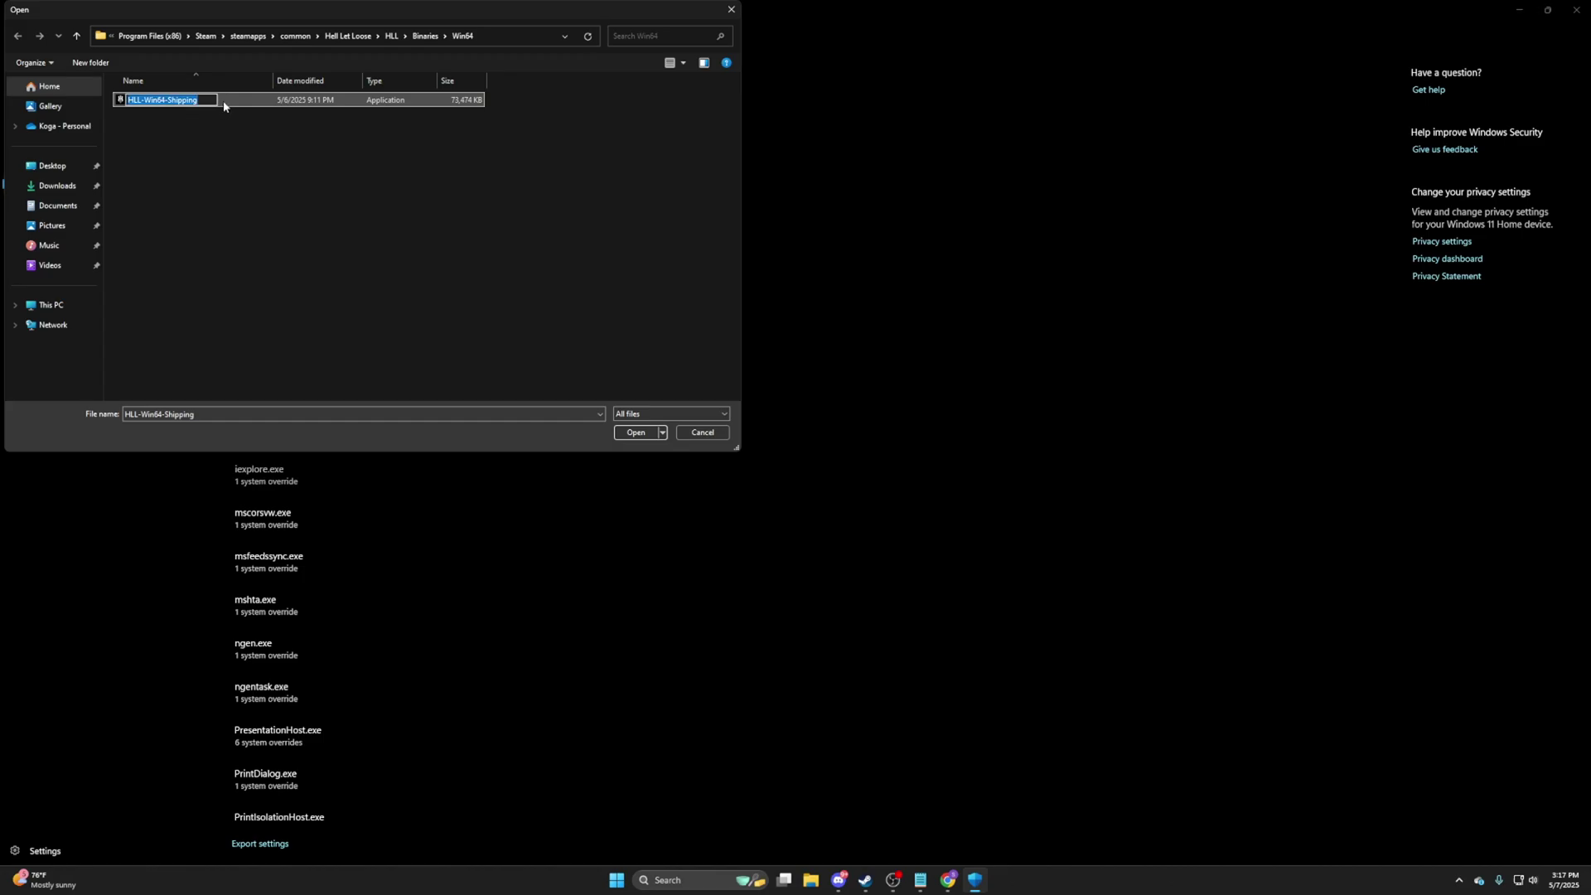
pyautogui.doubleClick(222, 101)
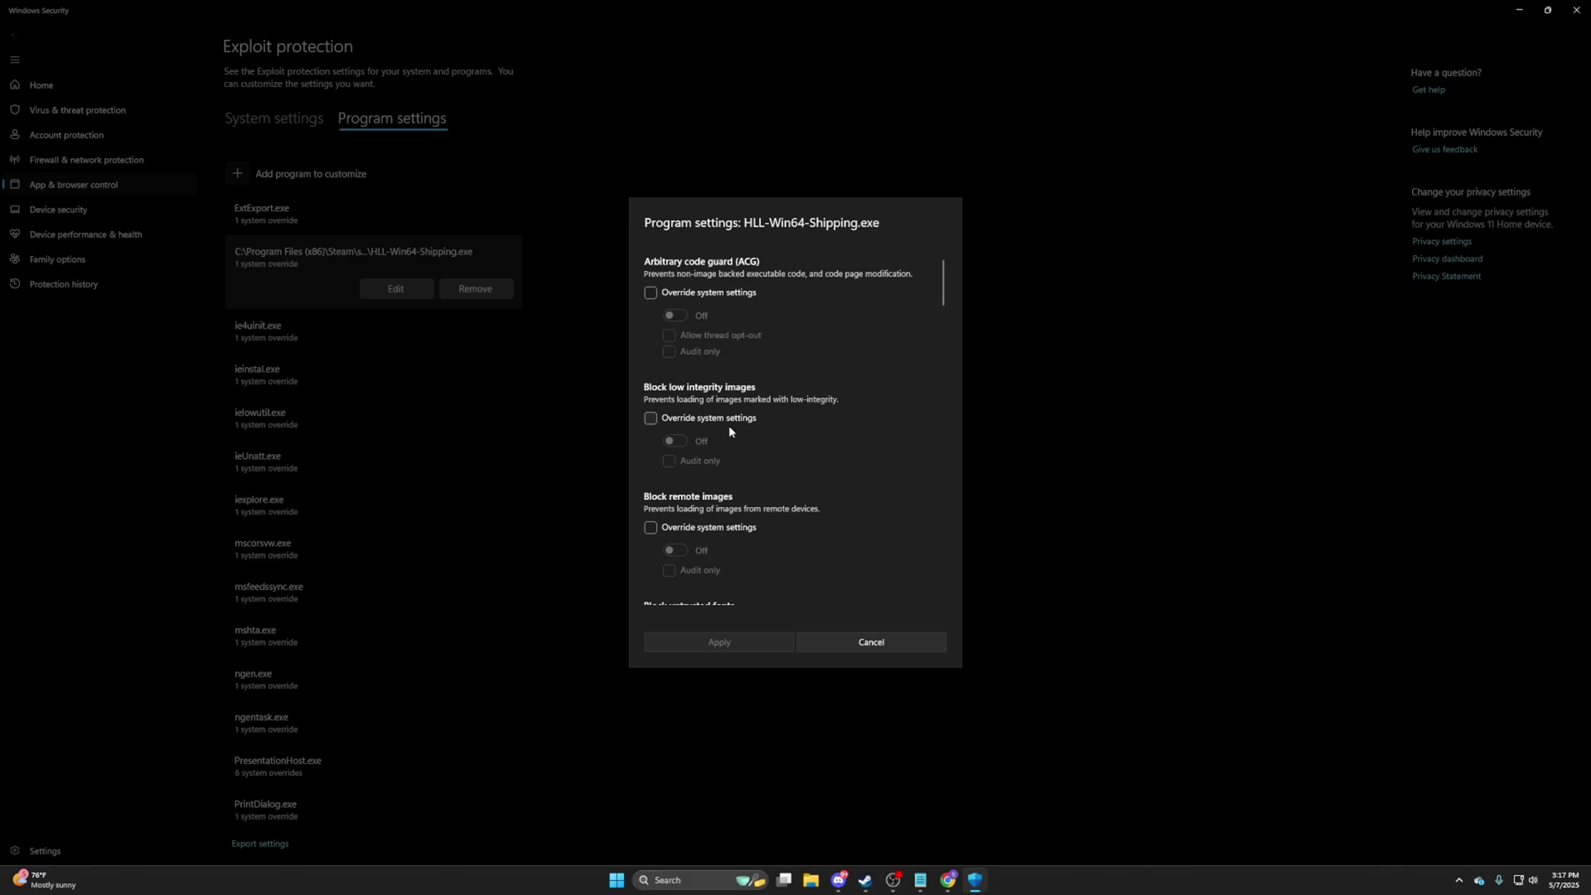
# Override Control flow guard (CFG) to Off for the game and apply.
pyautogui.scroll(-3, 731, 434)
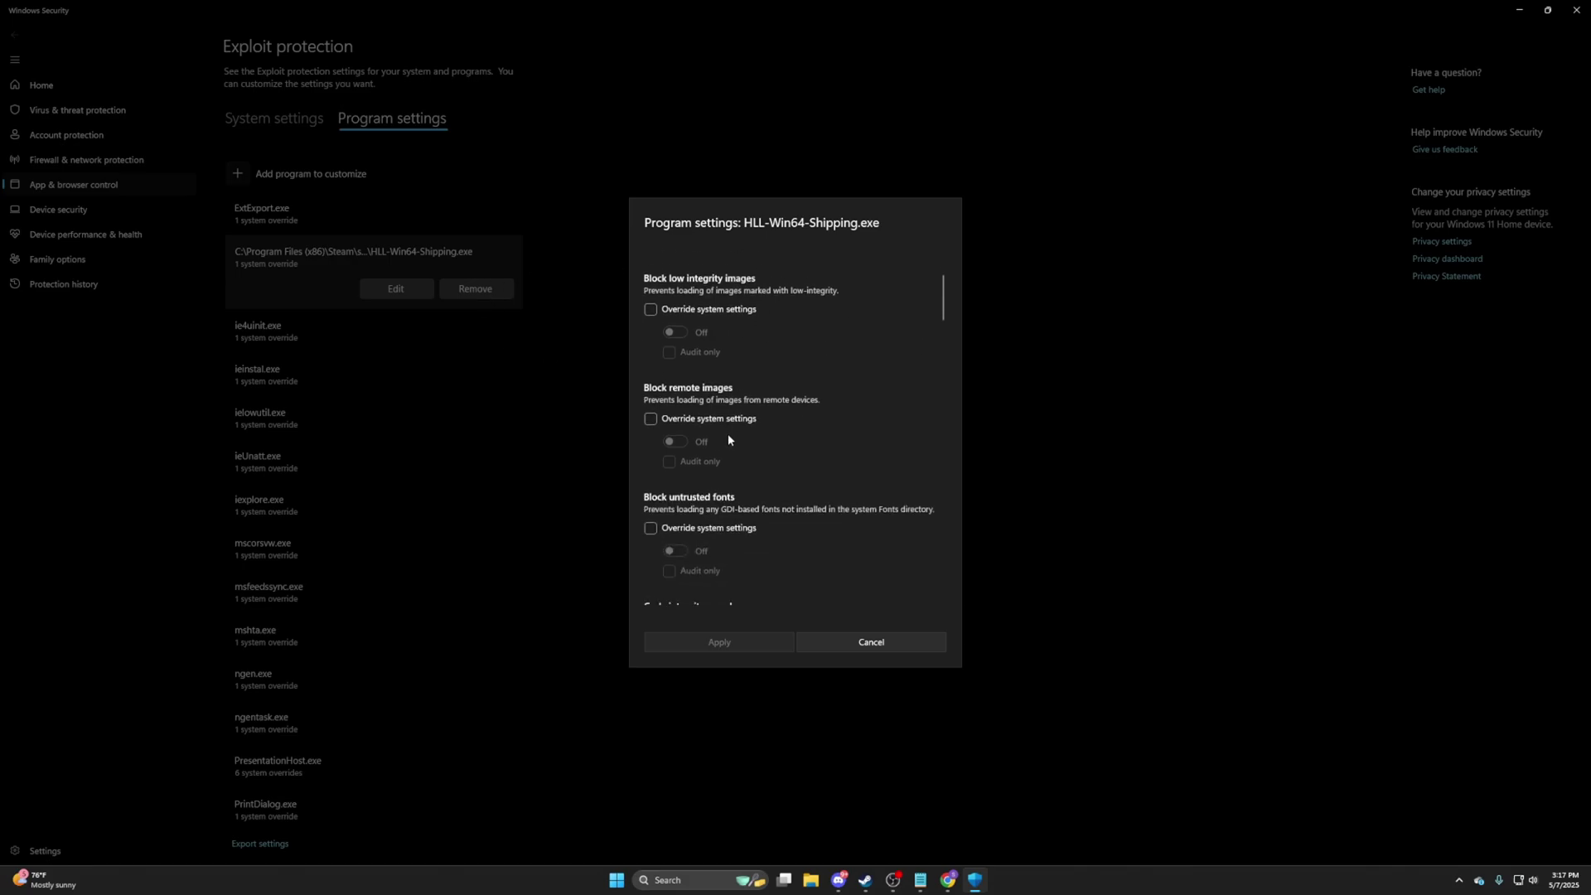
pyautogui.scroll(-3, 728, 434)
pyautogui.scroll(-6, 714, 425)
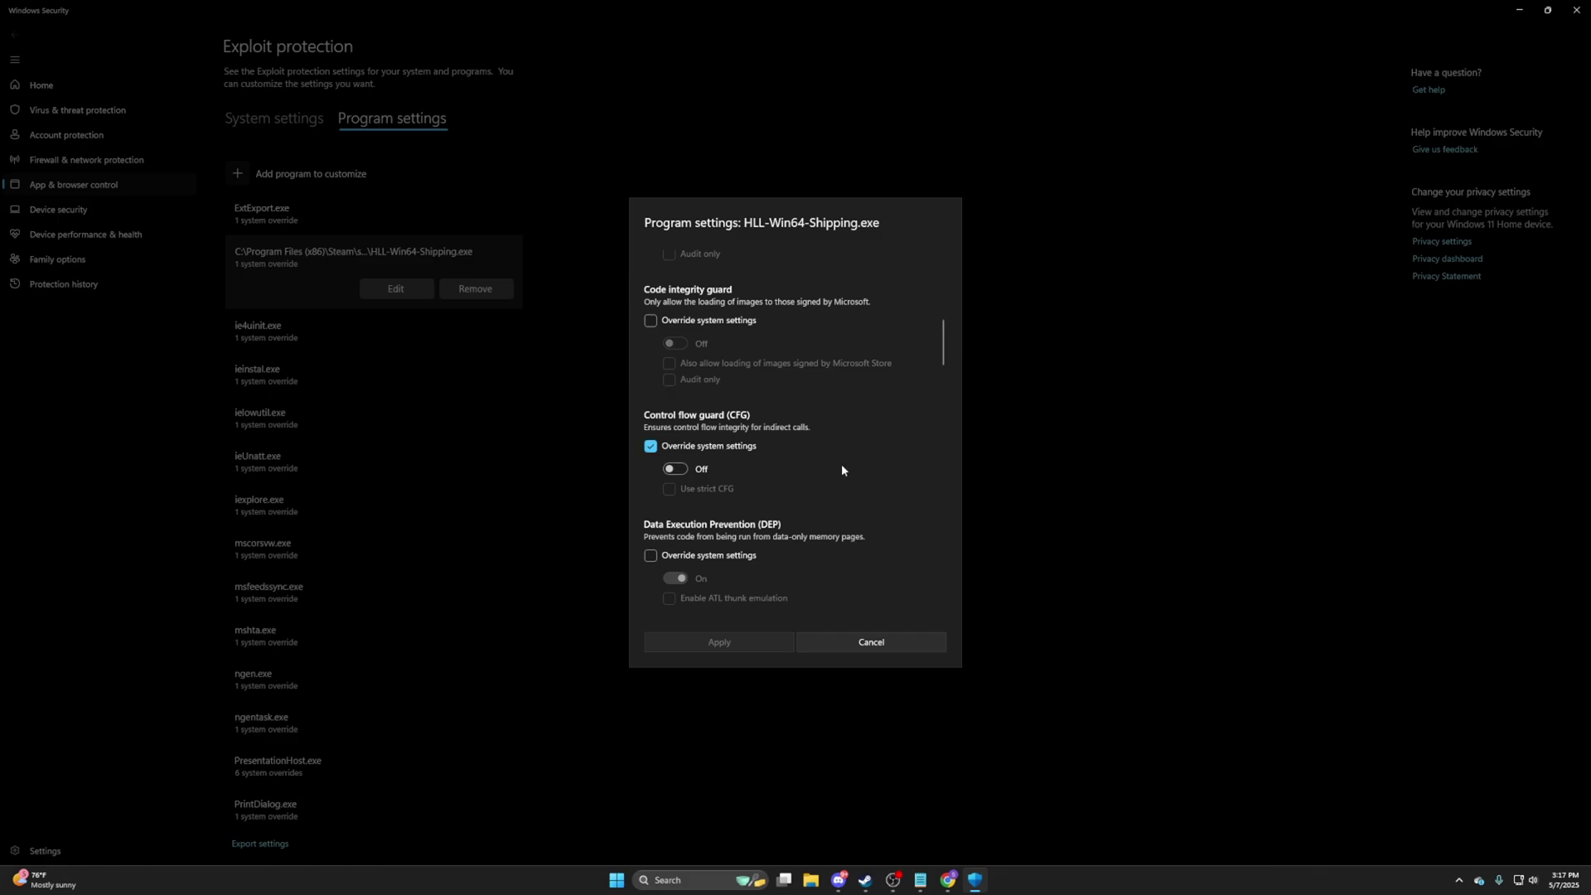
pyautogui.scroll(-2, 842, 464)
pyautogui.click(650, 393)
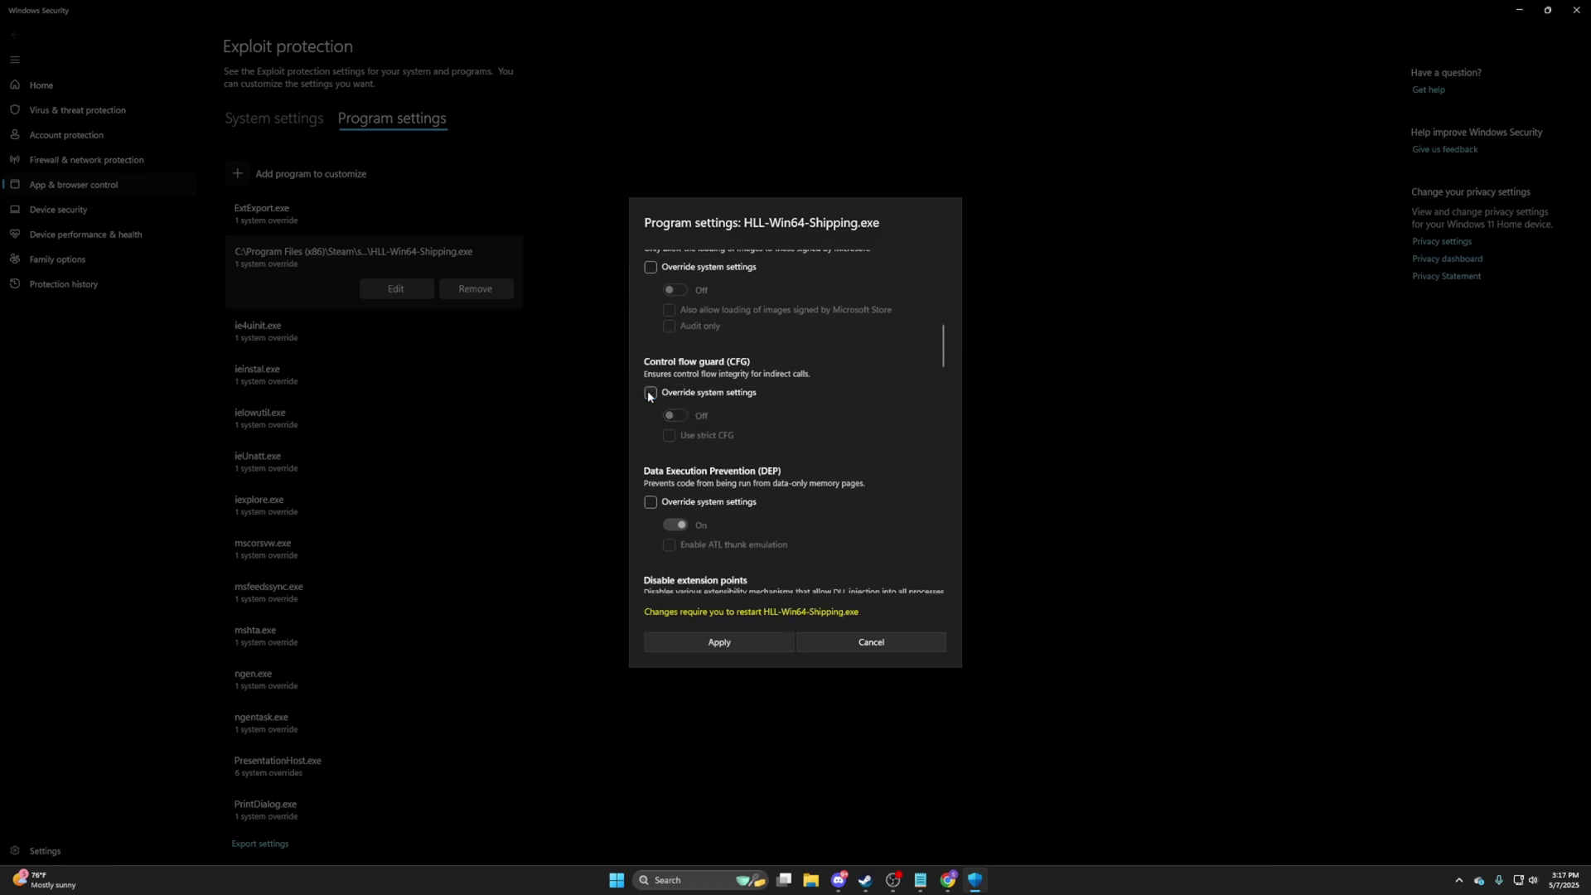
pyautogui.click(647, 394)
pyautogui.click(675, 416)
pyautogui.click(676, 416)
pyautogui.click(720, 645)
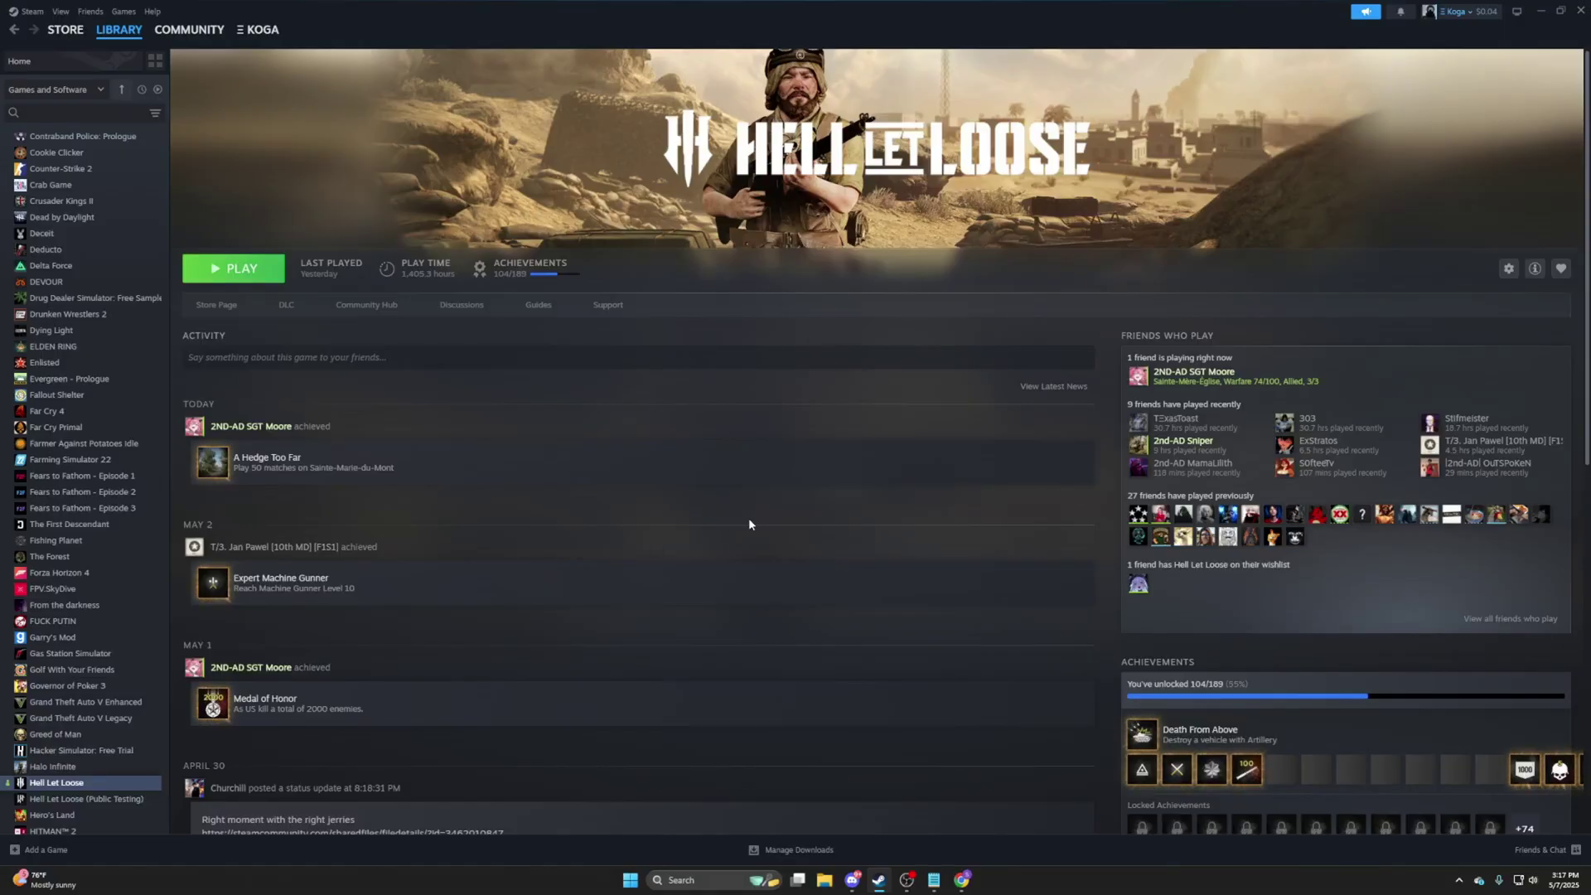
# Search 'nv' in the taskbar and launch the NVIDIA App.
pyautogui.click(707, 887)
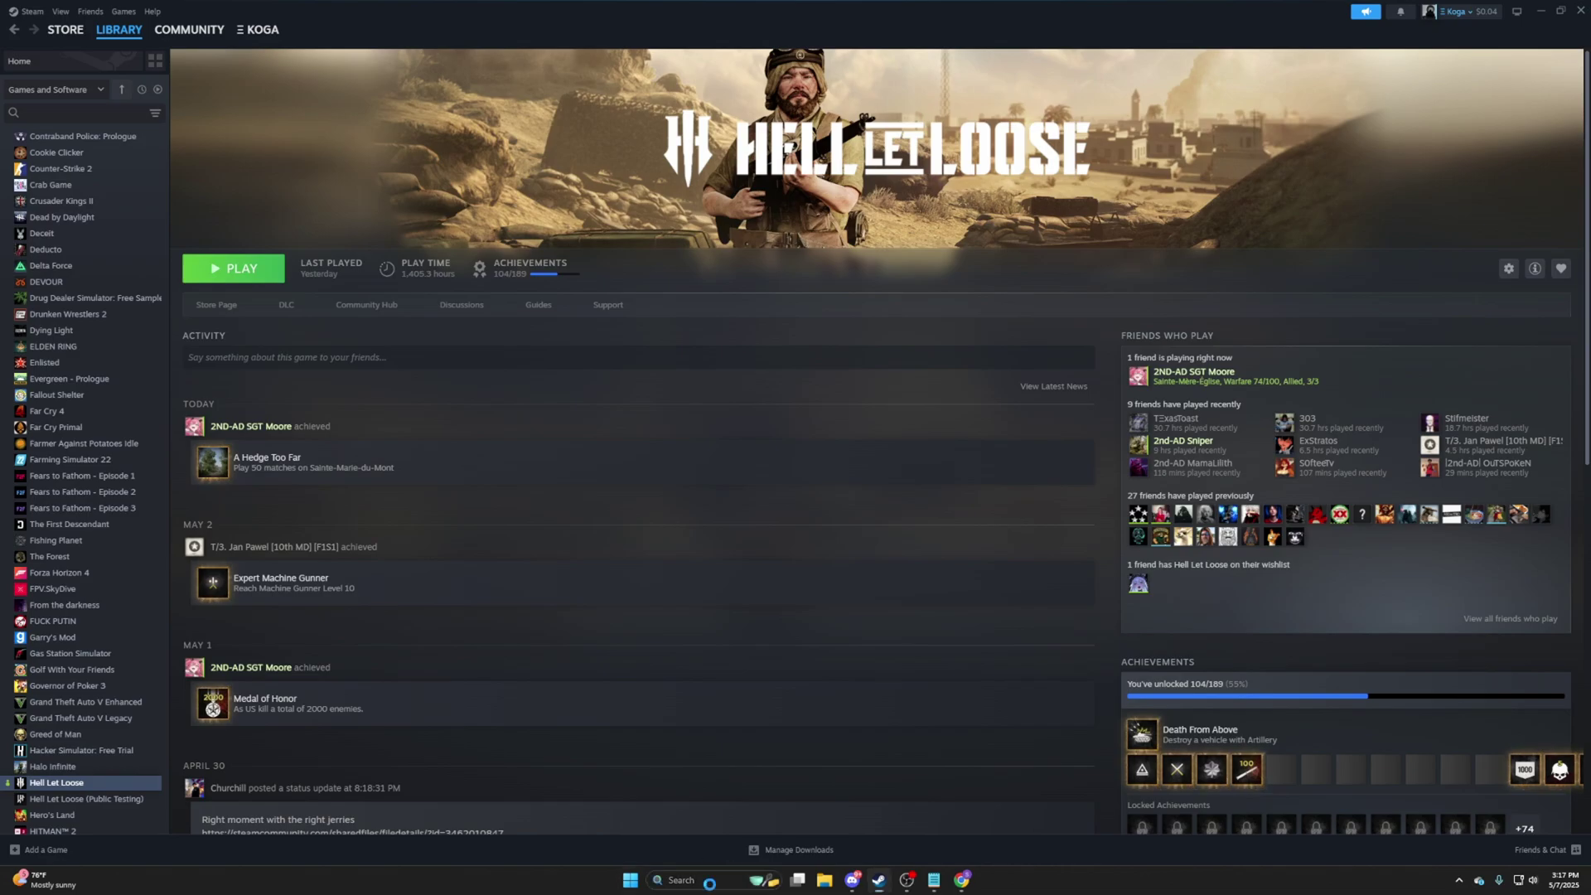
pyautogui.write('nv')
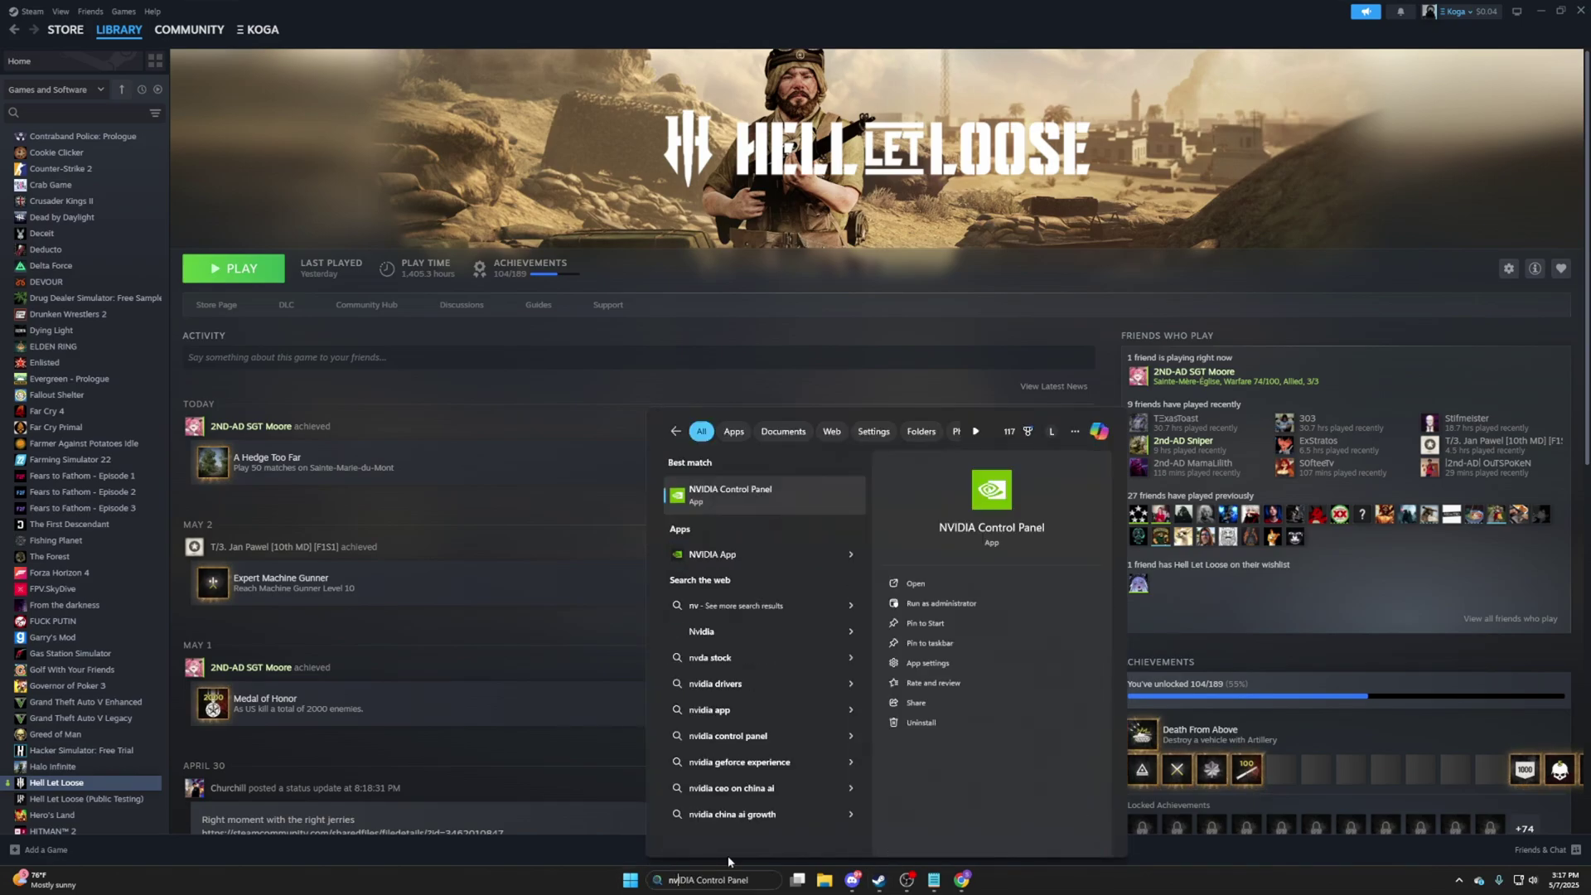
pyautogui.click(733, 552)
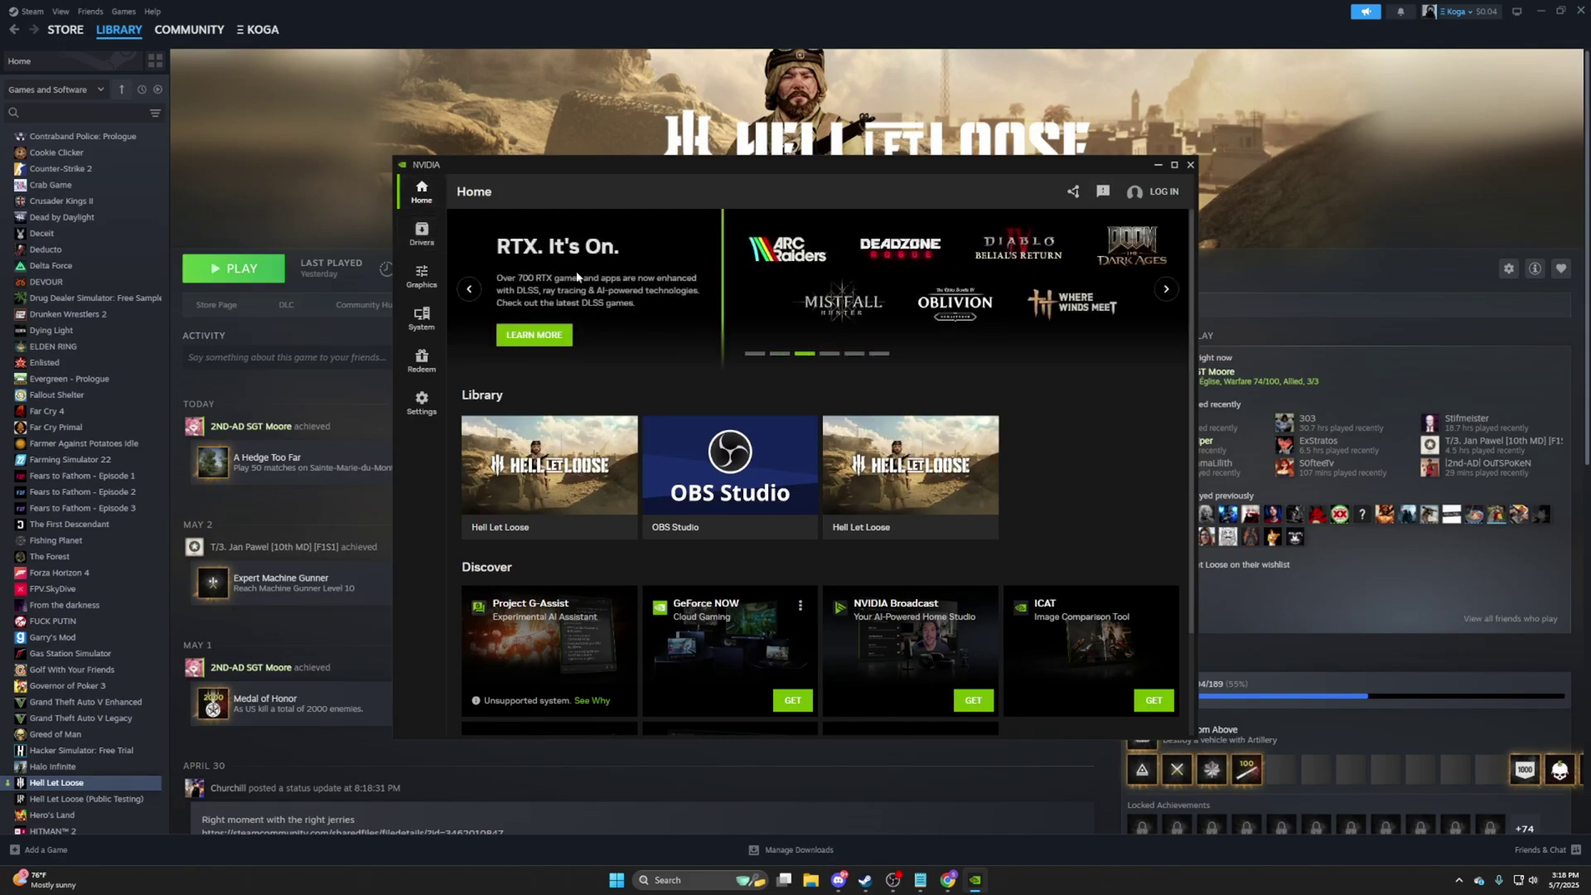
# Review the Game Ready Driver 576.28 notes on the Drivers page, then close the NVIDIA App.
pyautogui.click(422, 315)
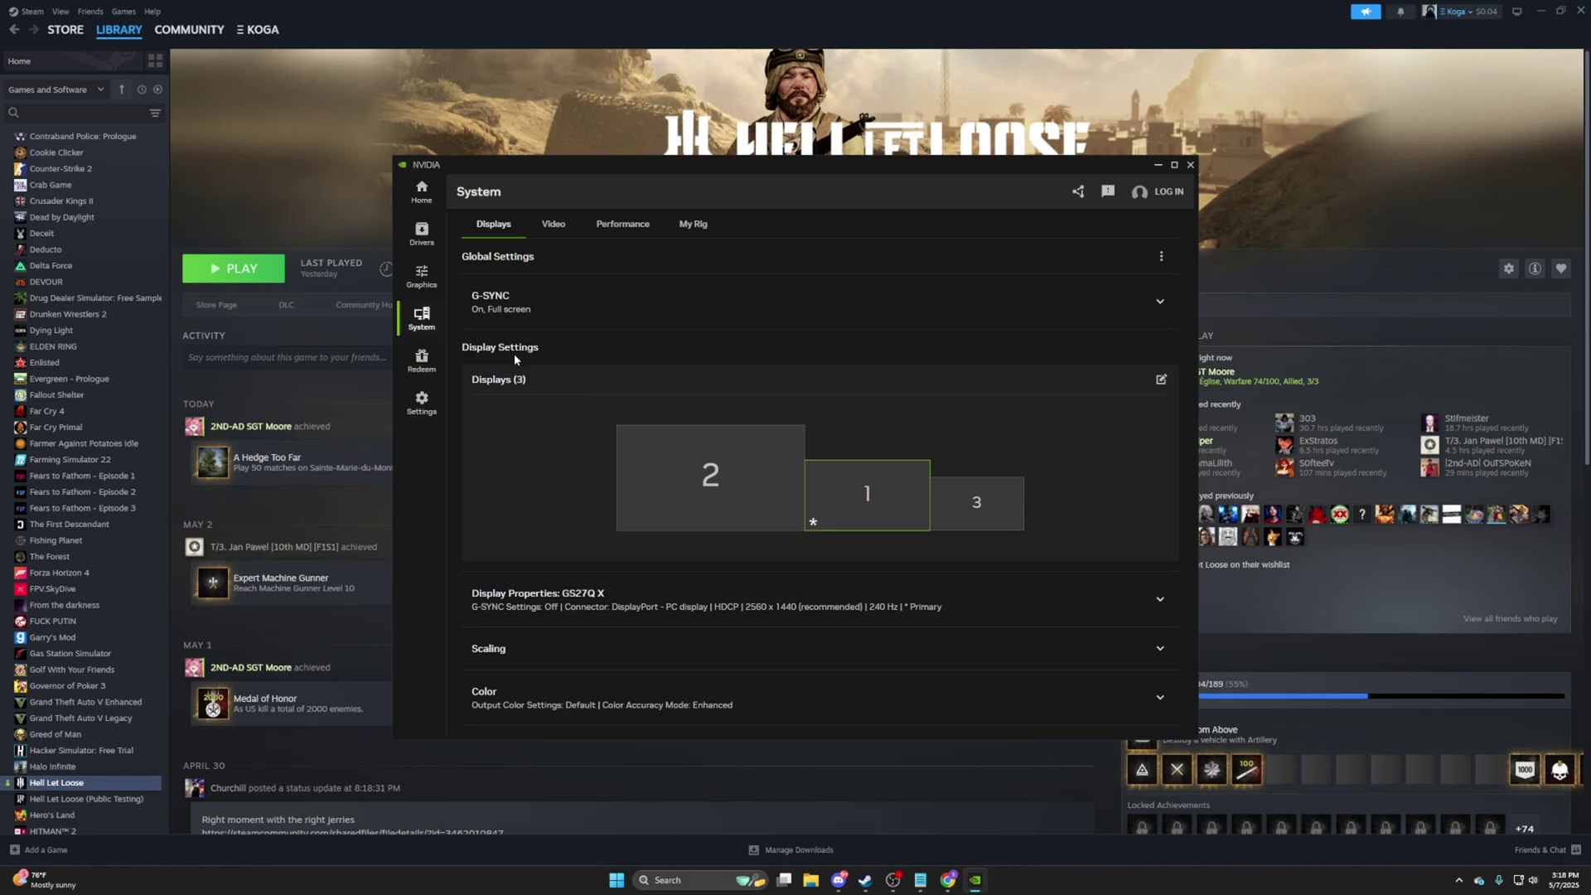
pyautogui.click(421, 232)
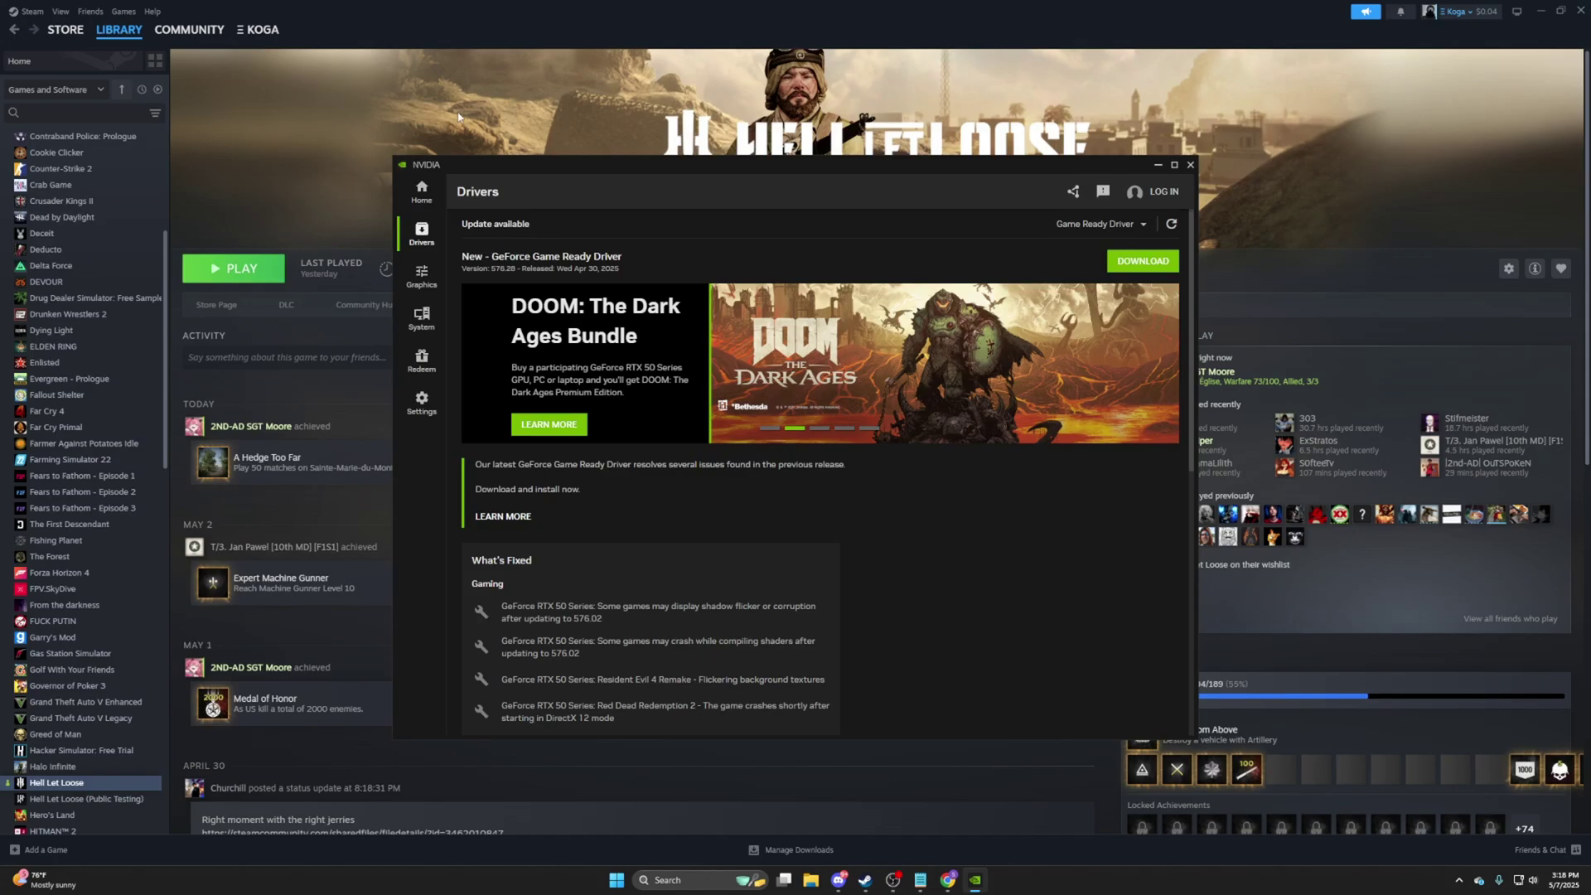
pyautogui.scroll(-3, 875, 398)
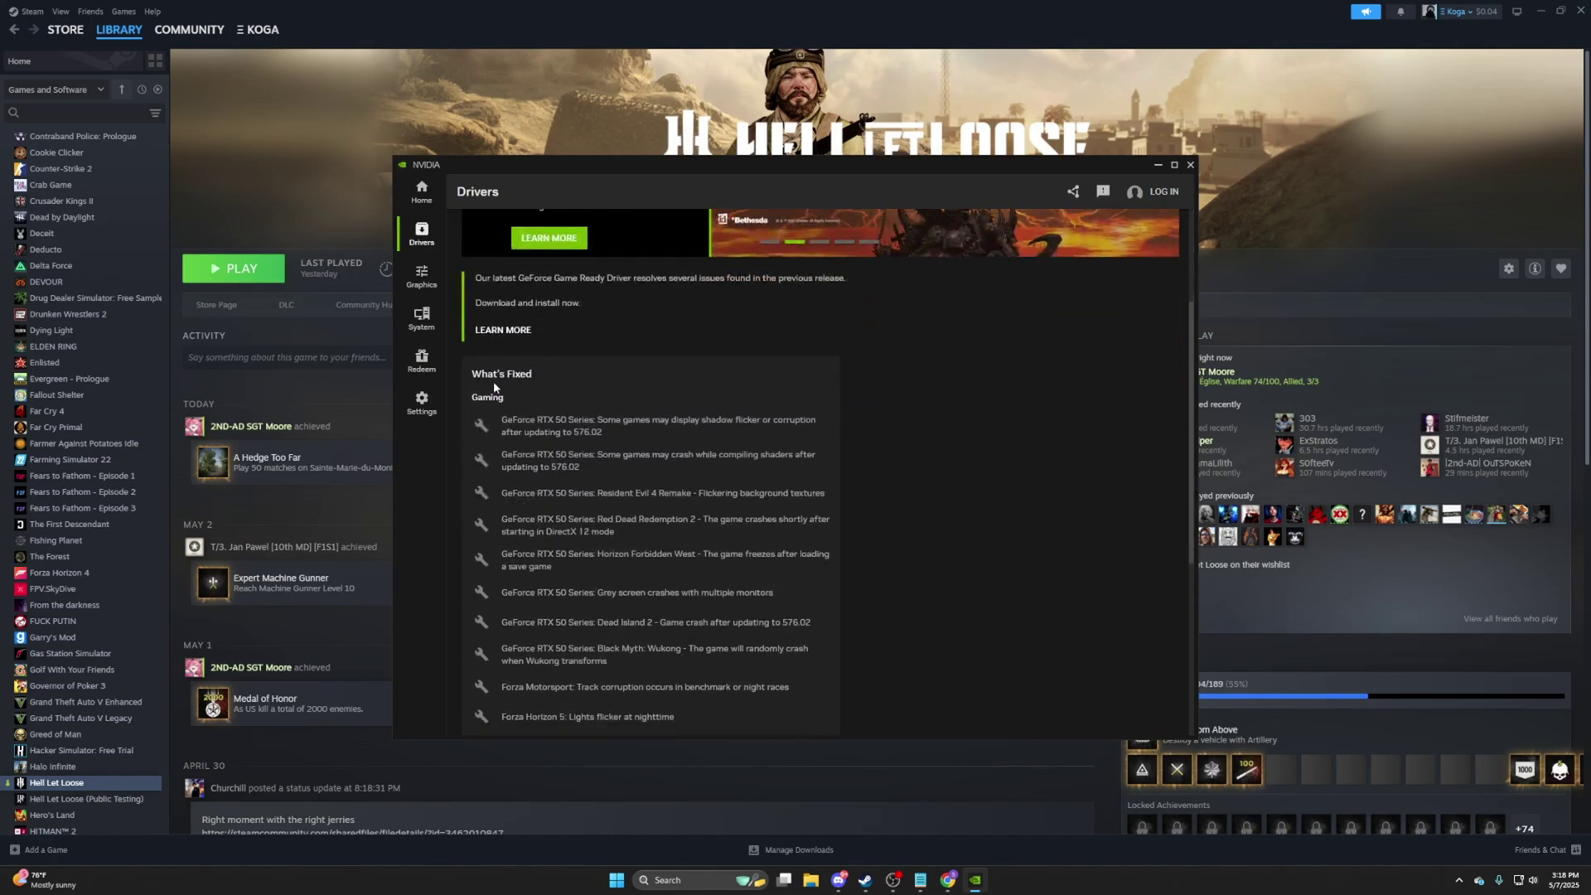
pyautogui.scroll(-2, 692, 598)
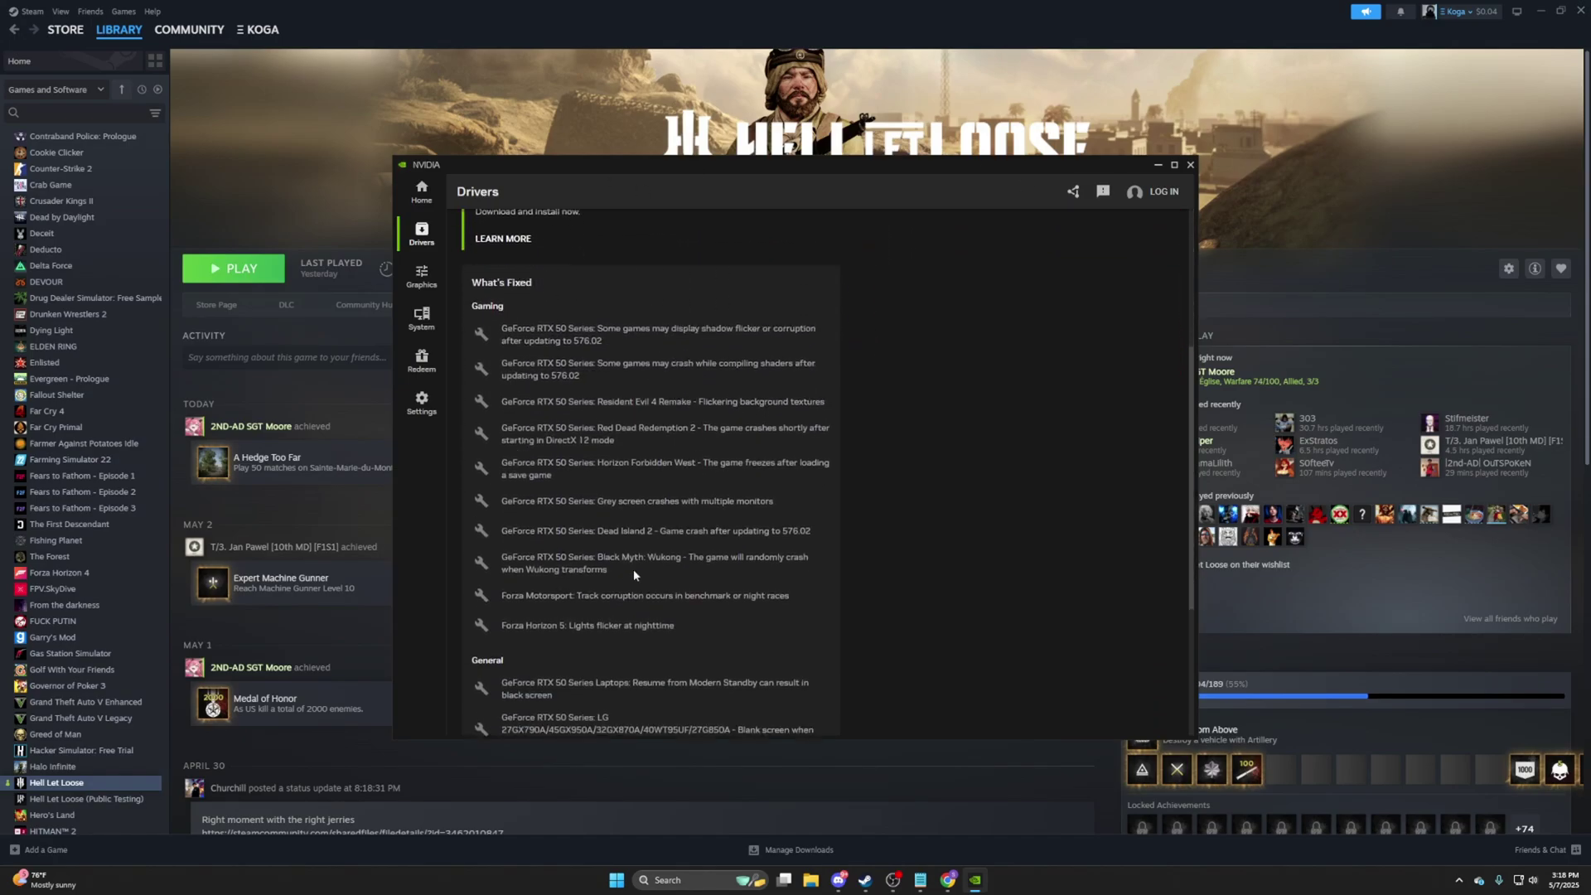
pyautogui.scroll(-4, 842, 615)
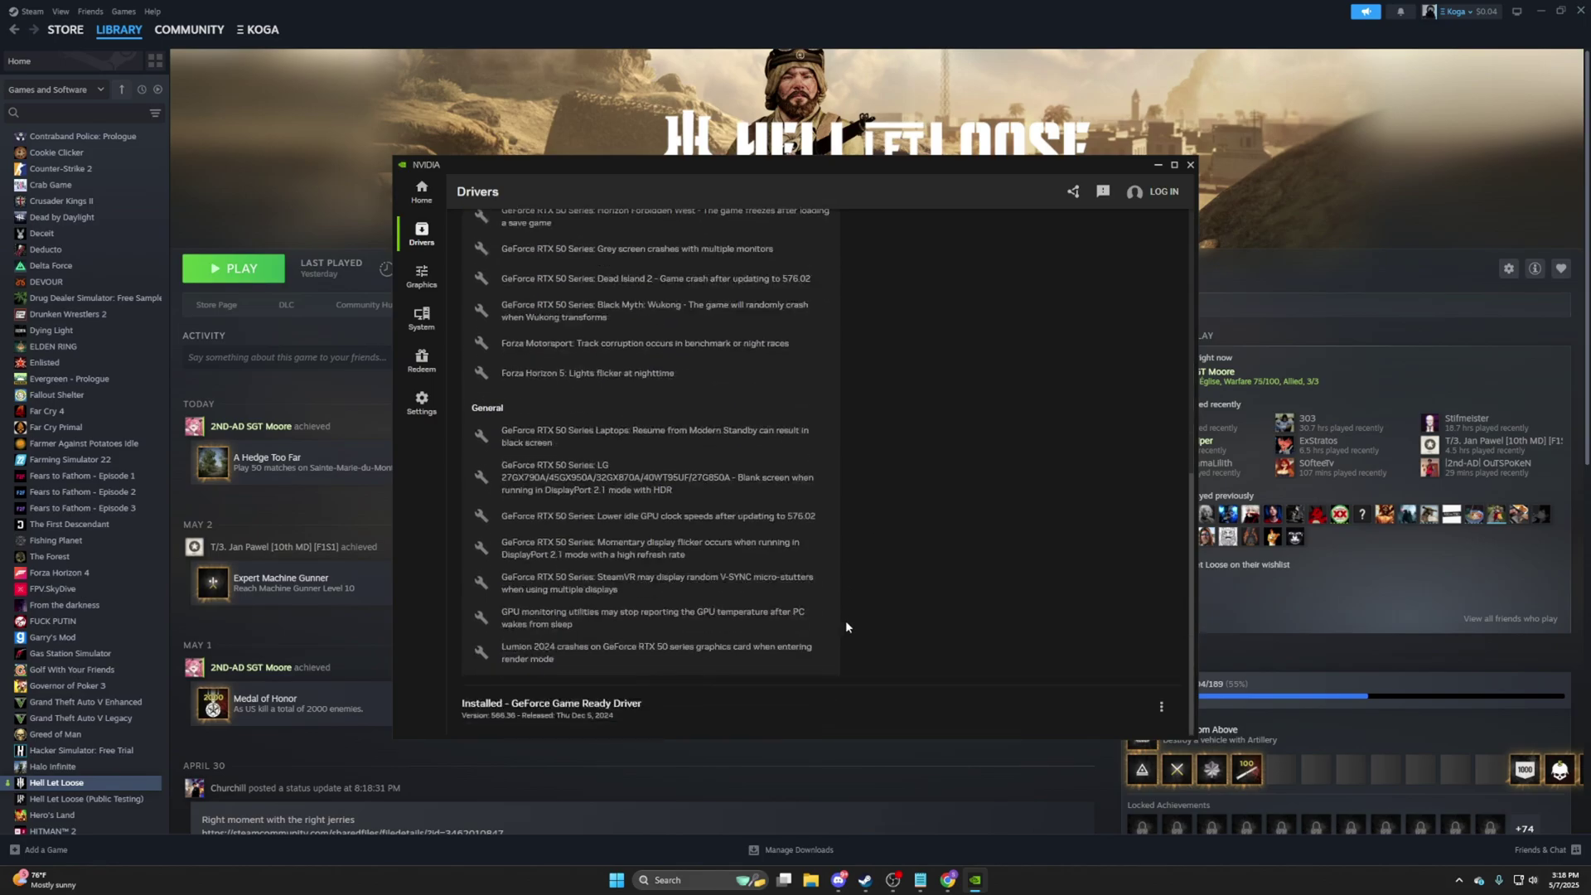
pyautogui.scroll(7, 1116, 647)
pyautogui.scroll(2, 1116, 646)
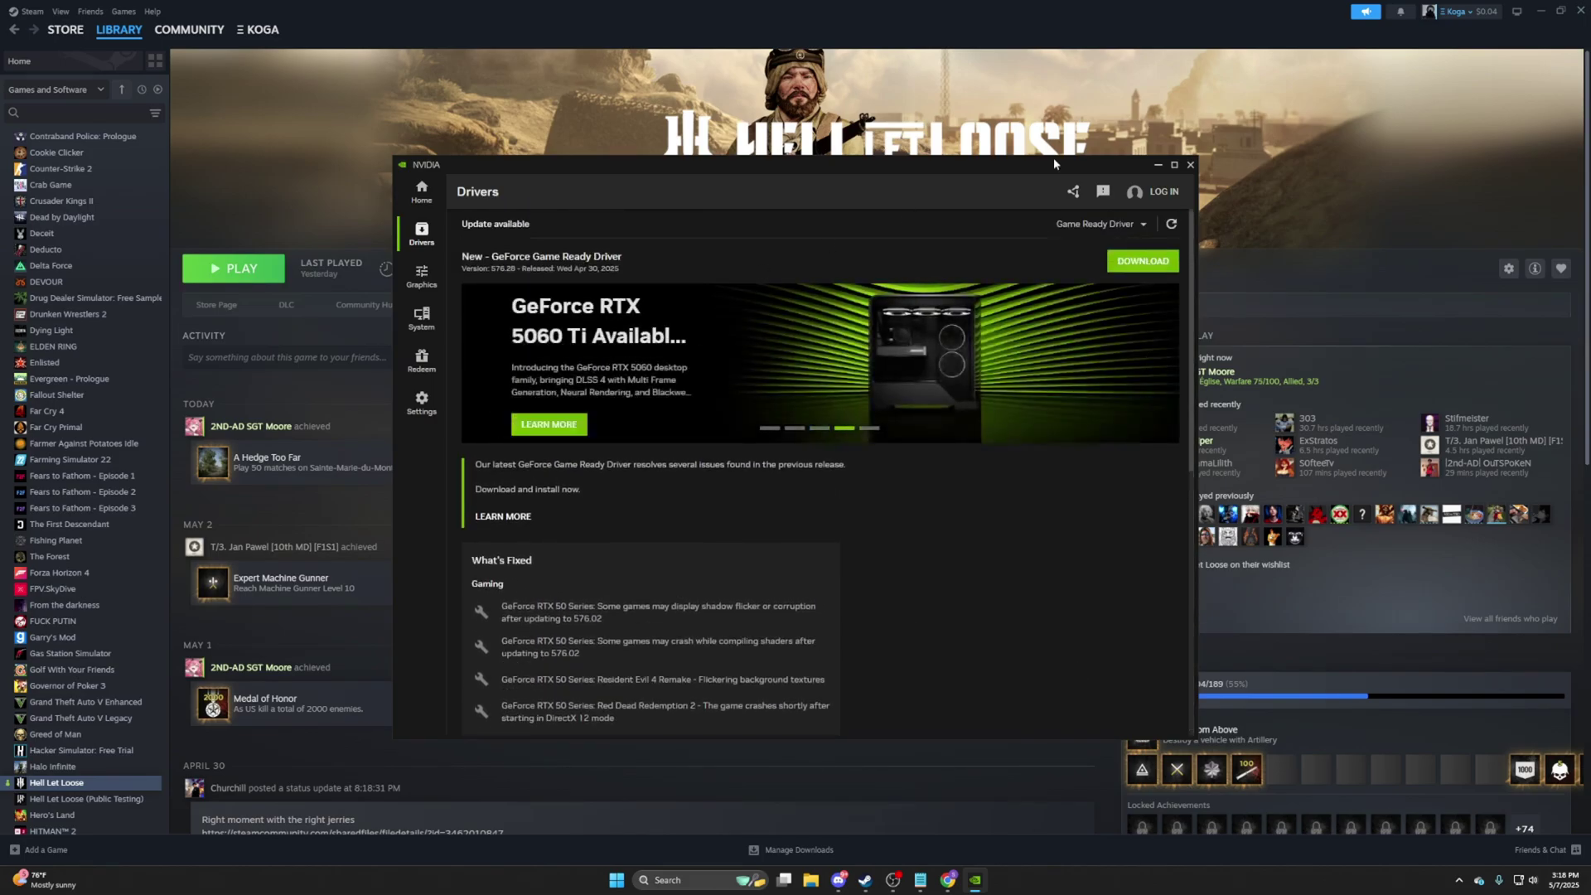
pyautogui.click(1191, 165)
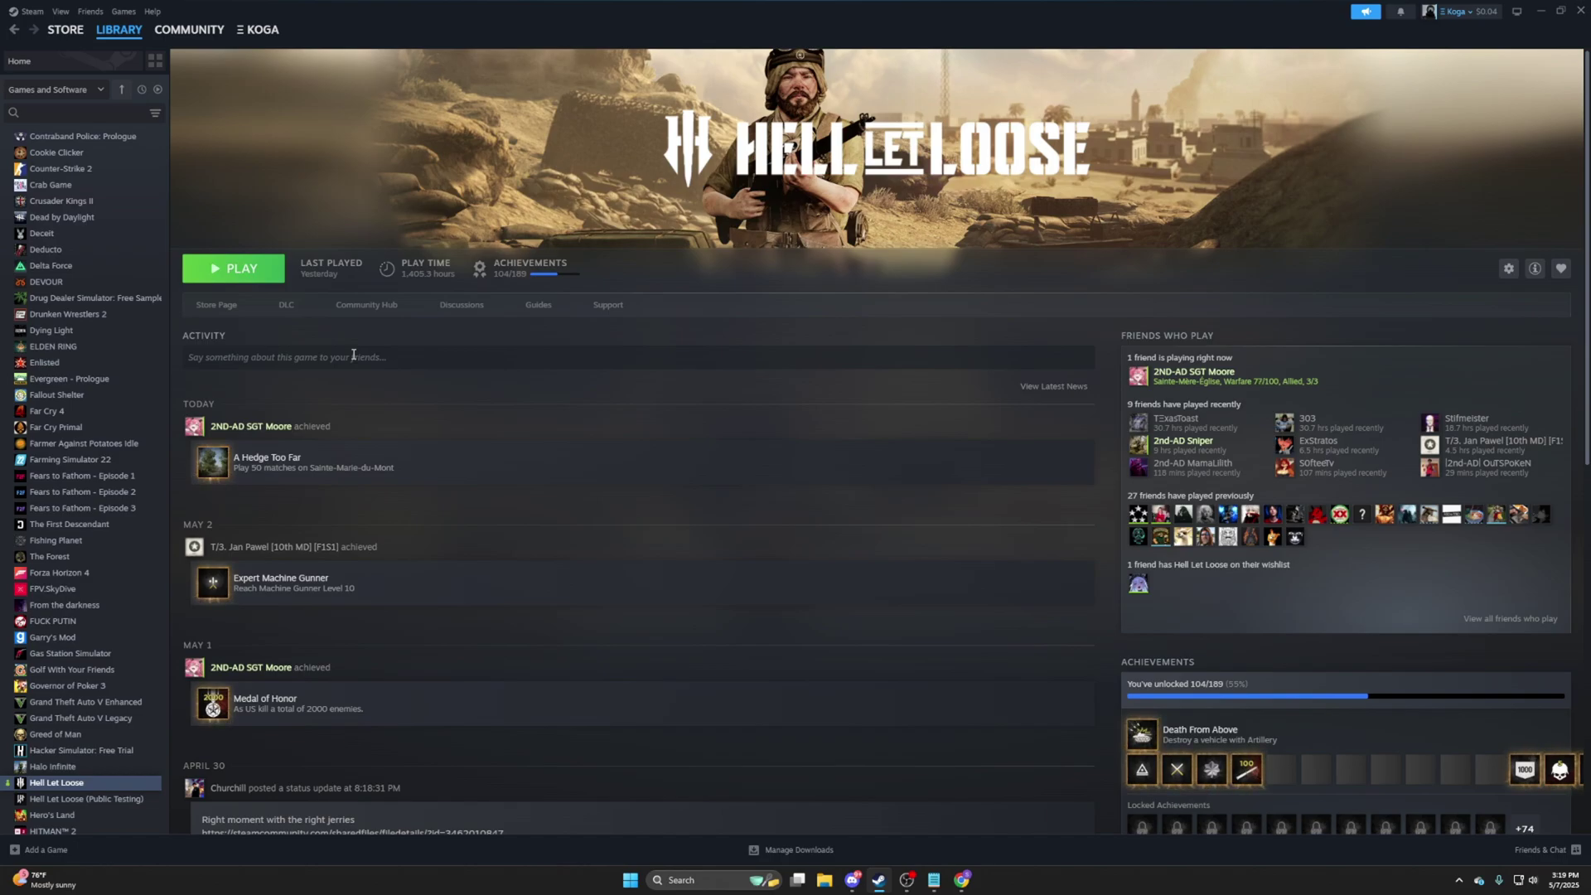
# Launch Hell Let Loose from Steam and continue past the title screen to the main menu.
pyautogui.click(234, 274)
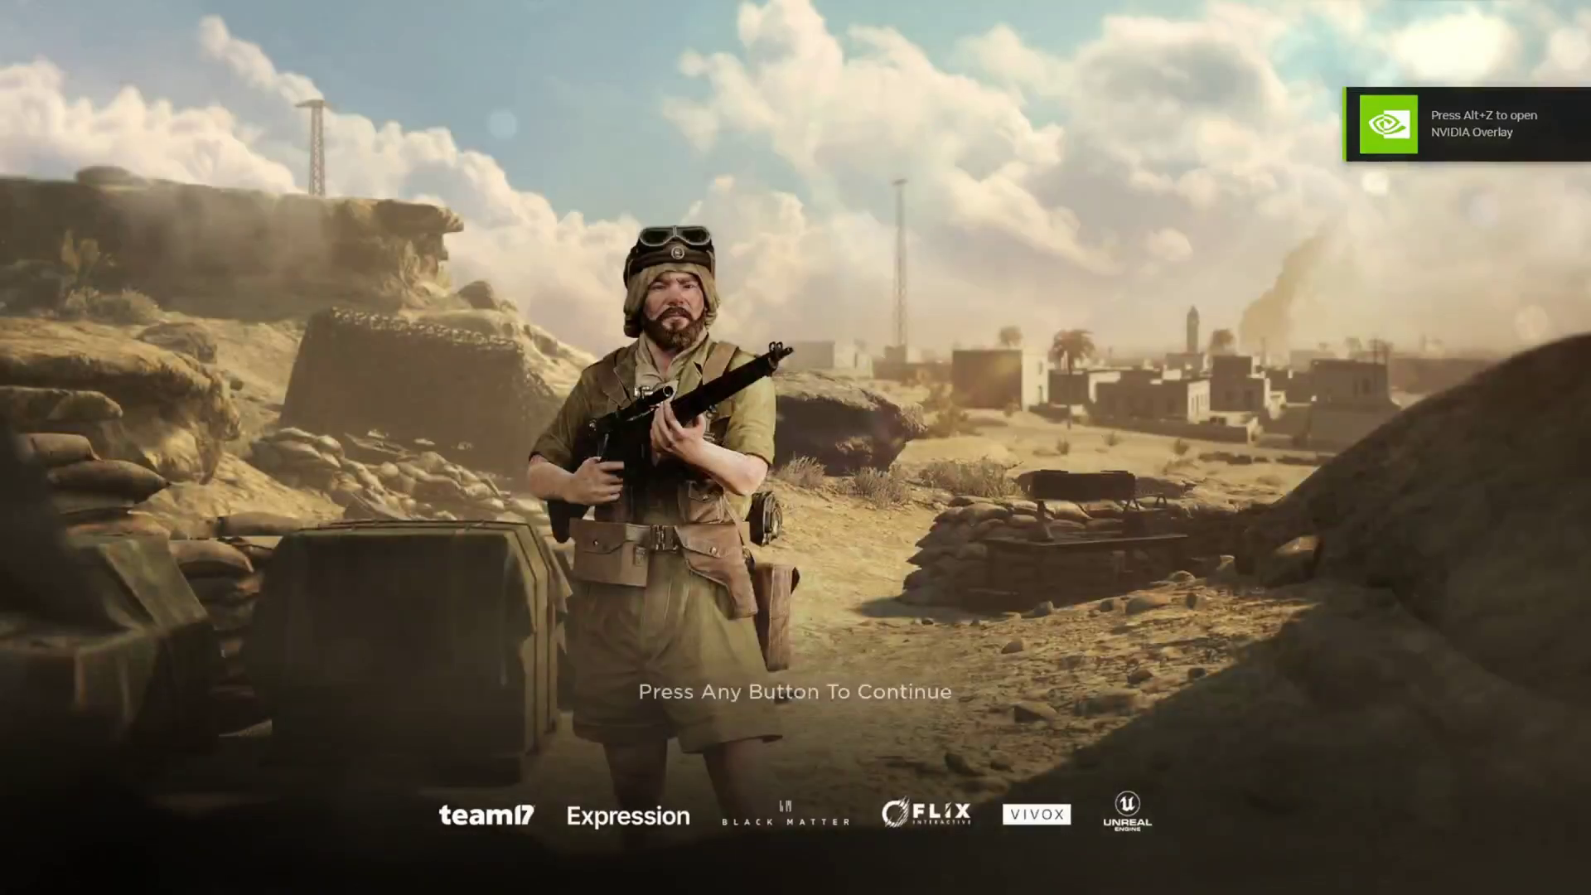
pyautogui.click(575, 424)
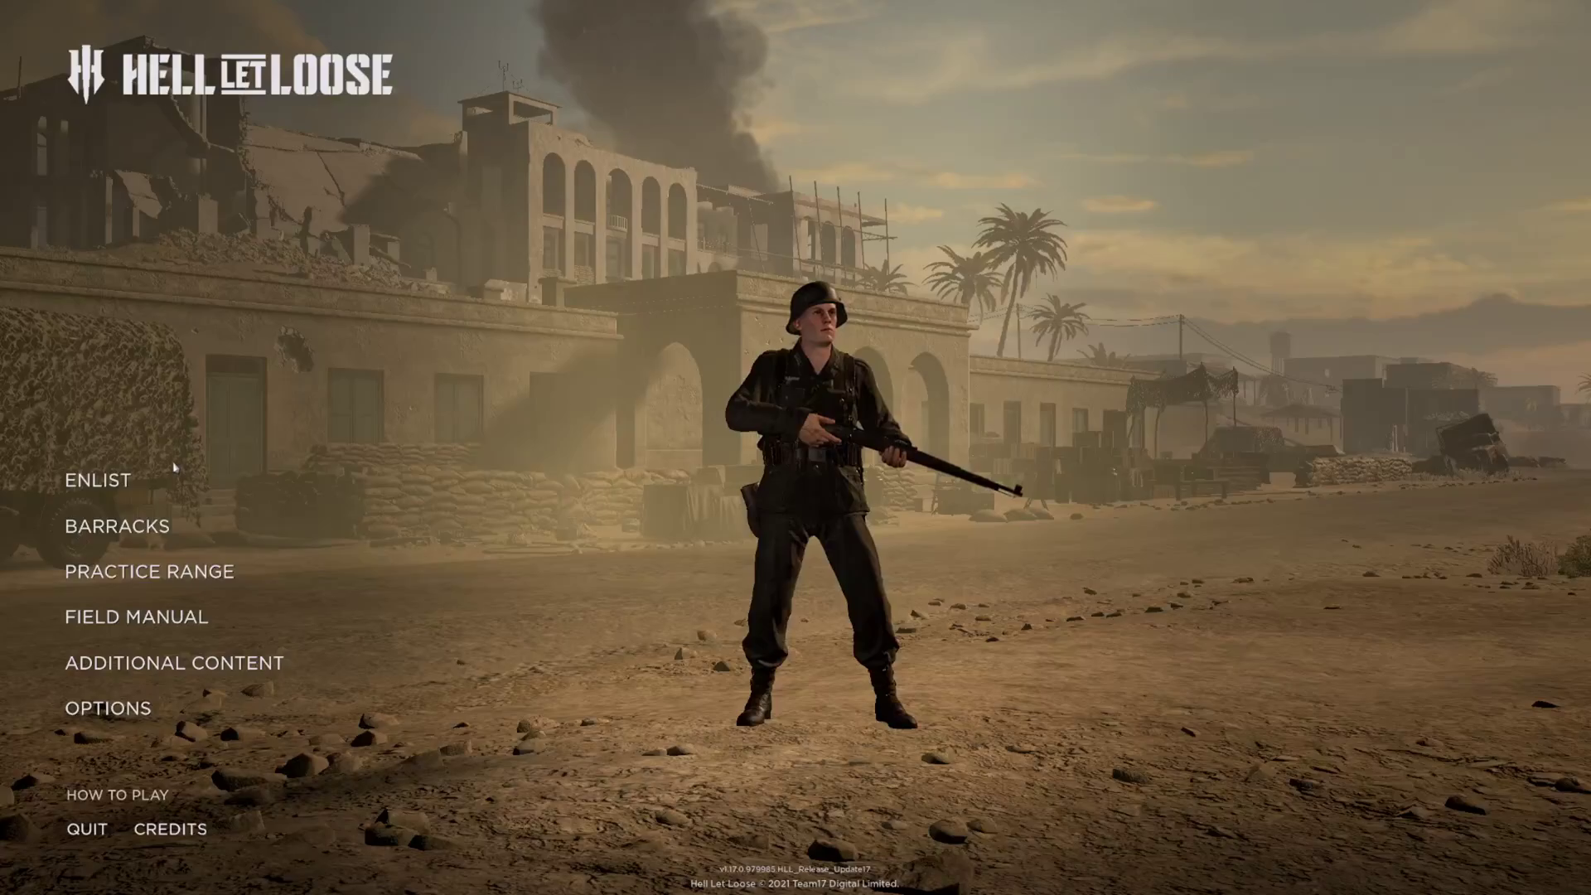
# In Options, review the Gameplay settings, then look through the Controls and Video tabs.
pyautogui.click(110, 715)
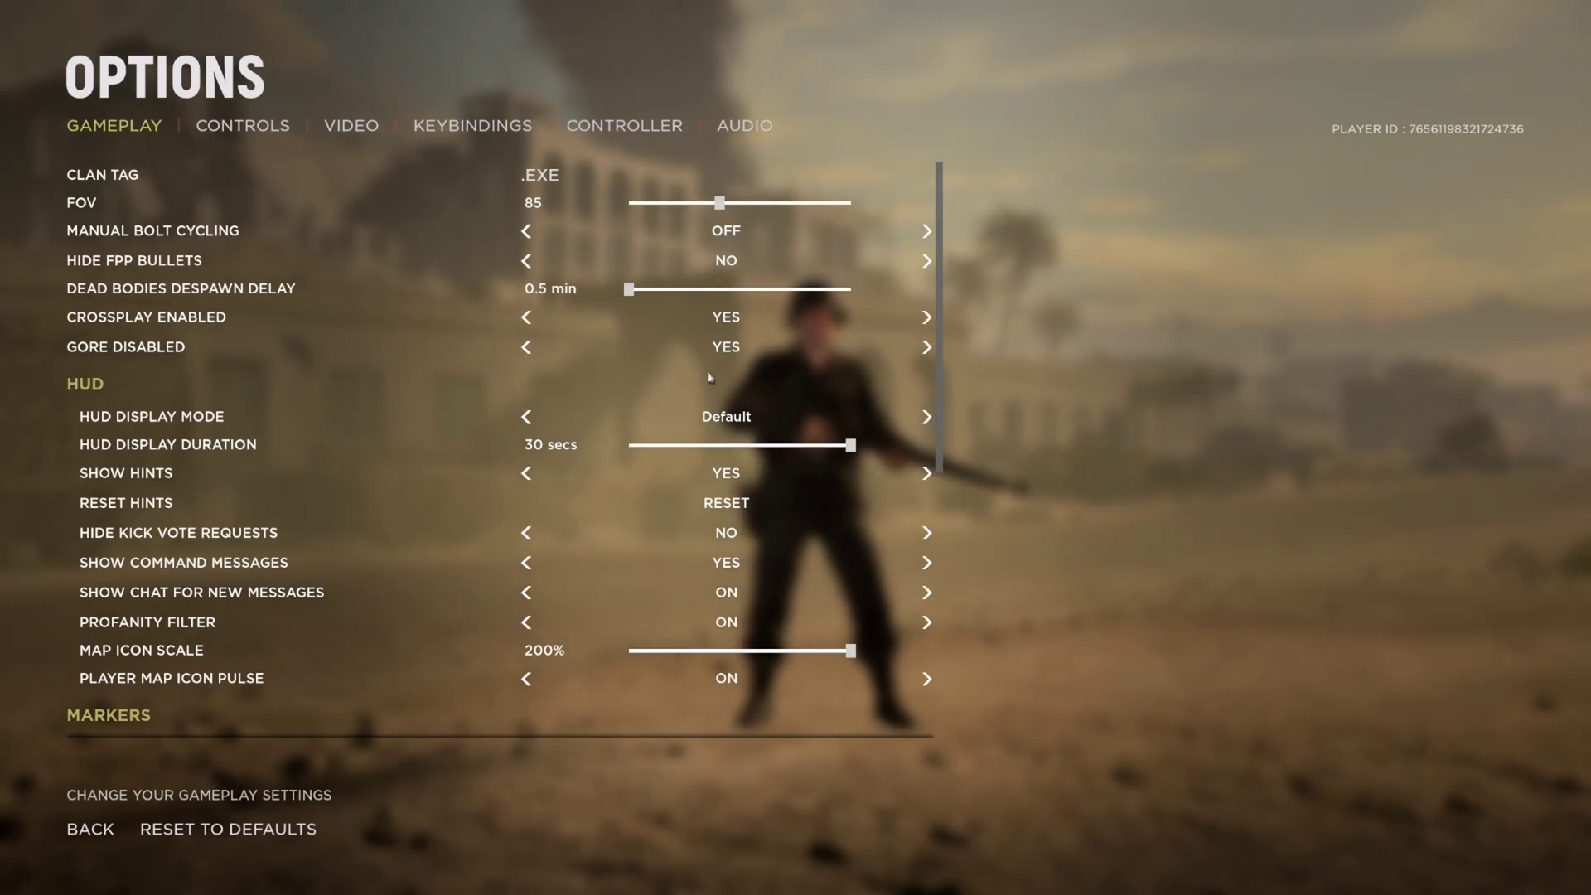
pyautogui.scroll(-6, 714, 396)
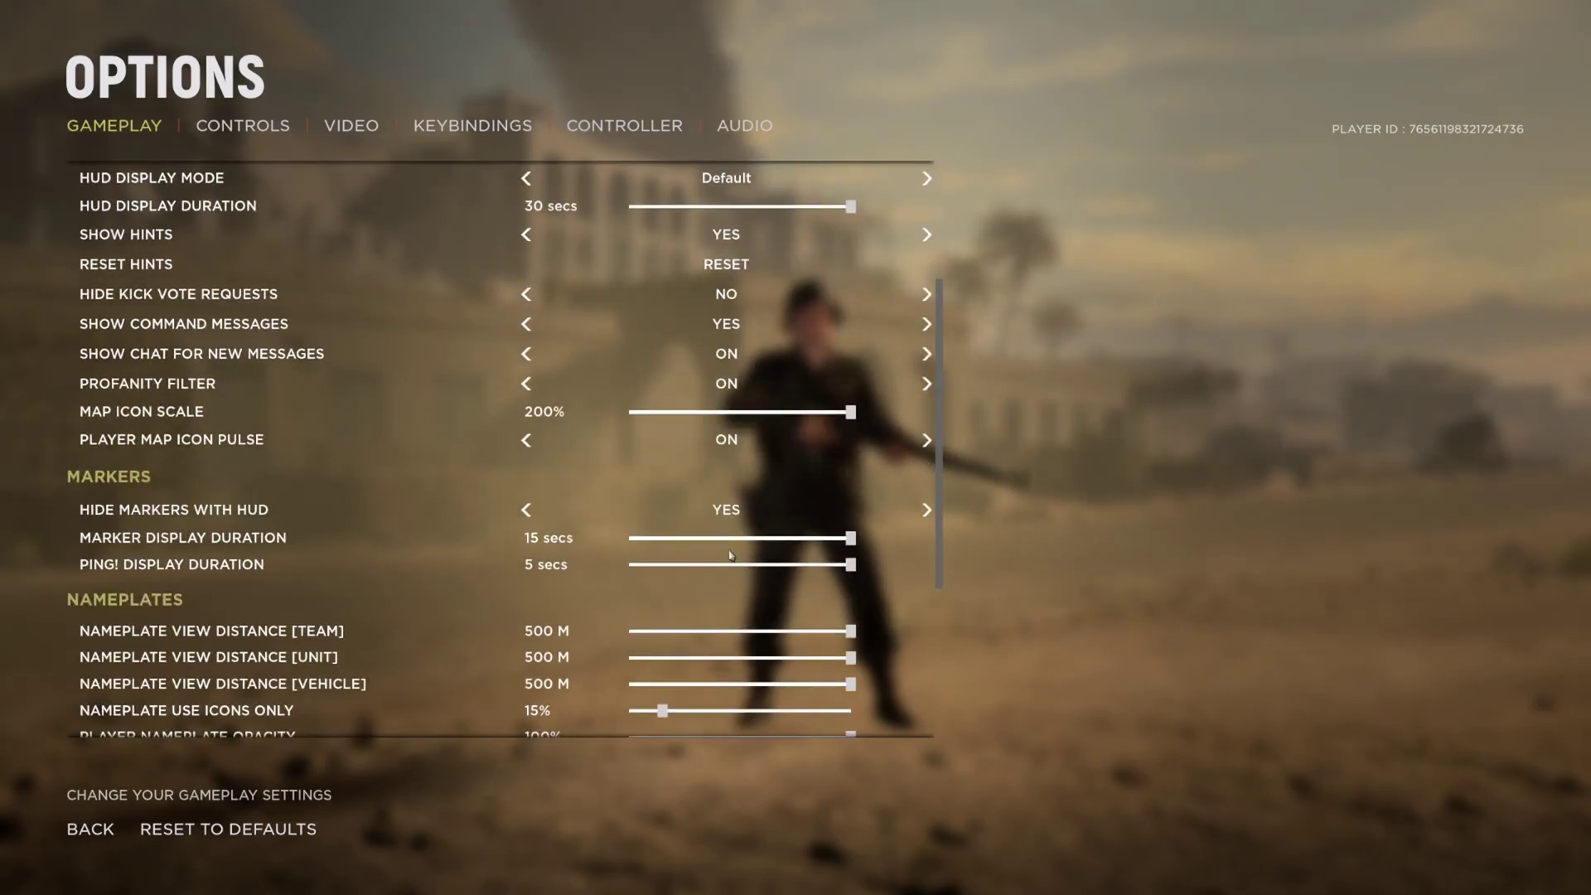
pyautogui.scroll(6, 731, 555)
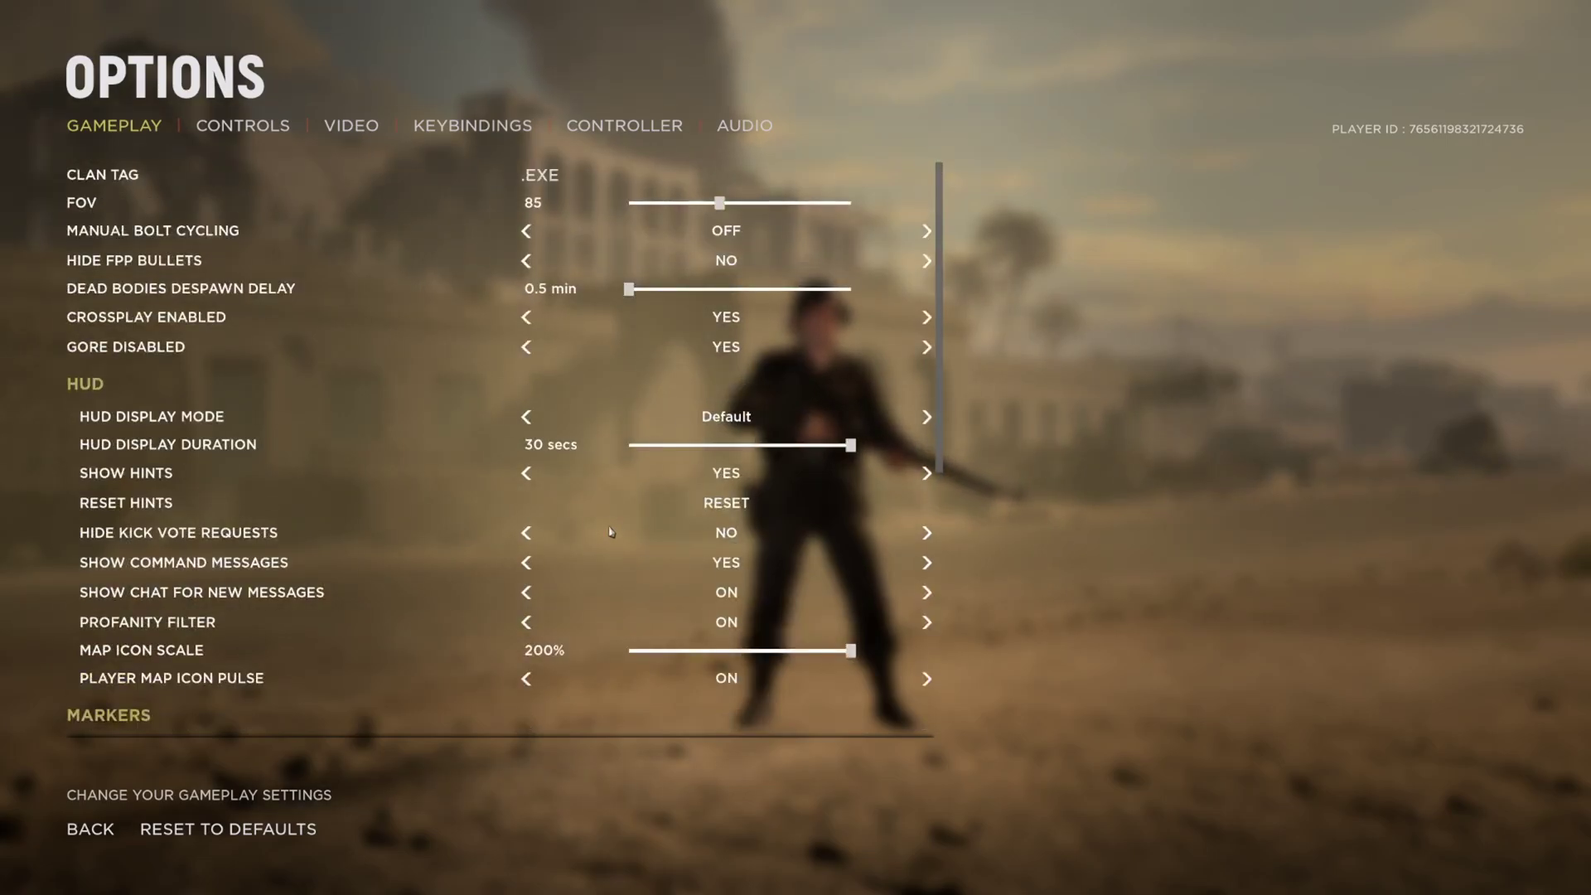
pyautogui.scroll(-2, 445, 416)
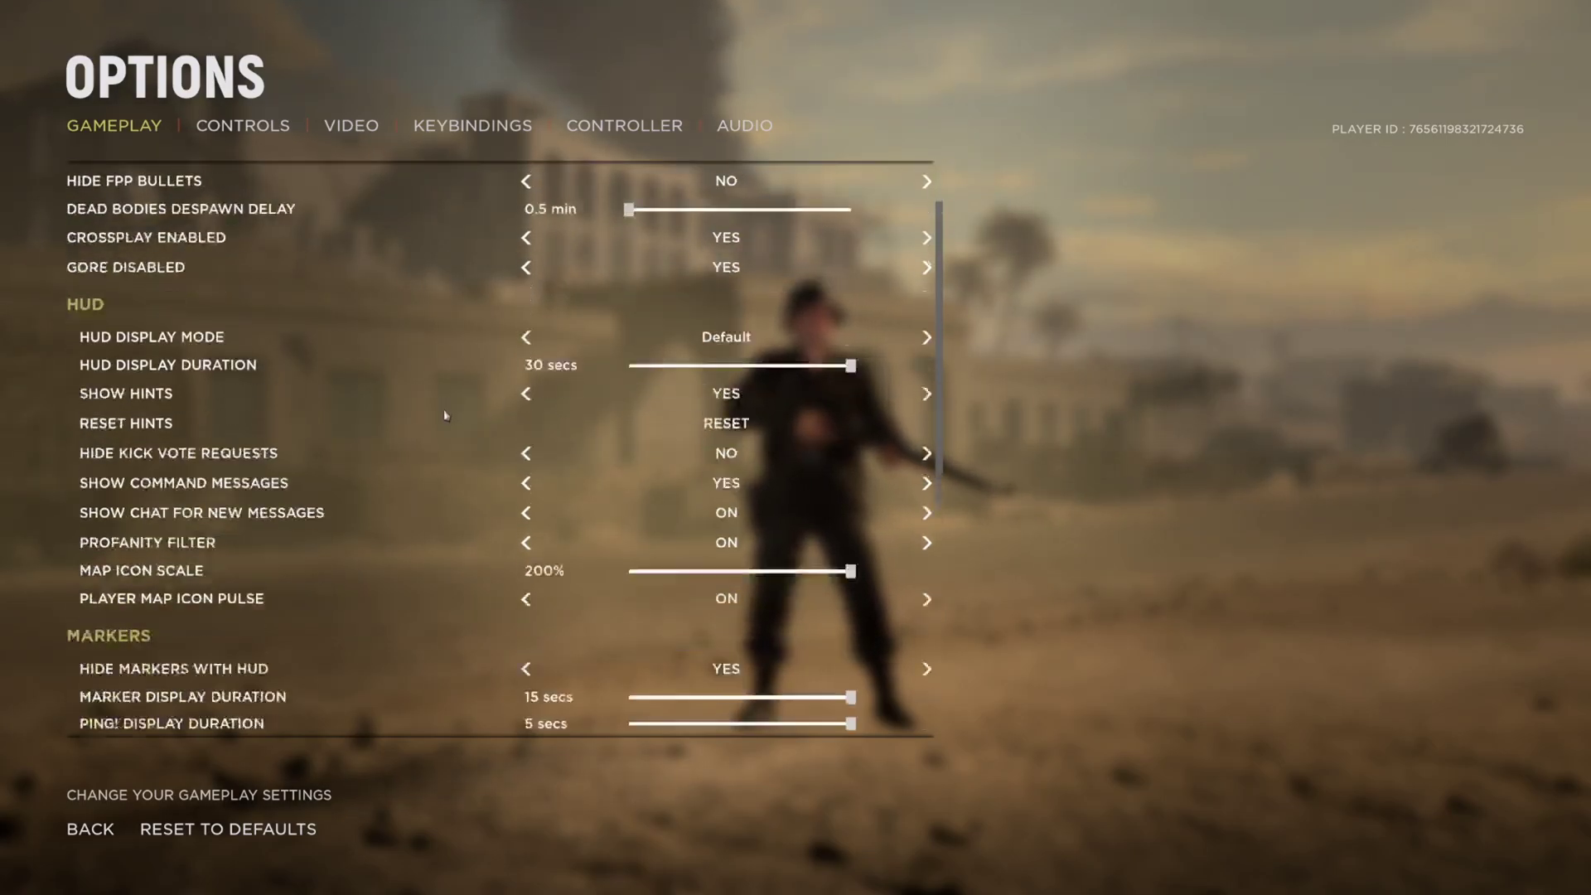
pyautogui.scroll(-12, 445, 416)
pyautogui.scroll(6, 447, 420)
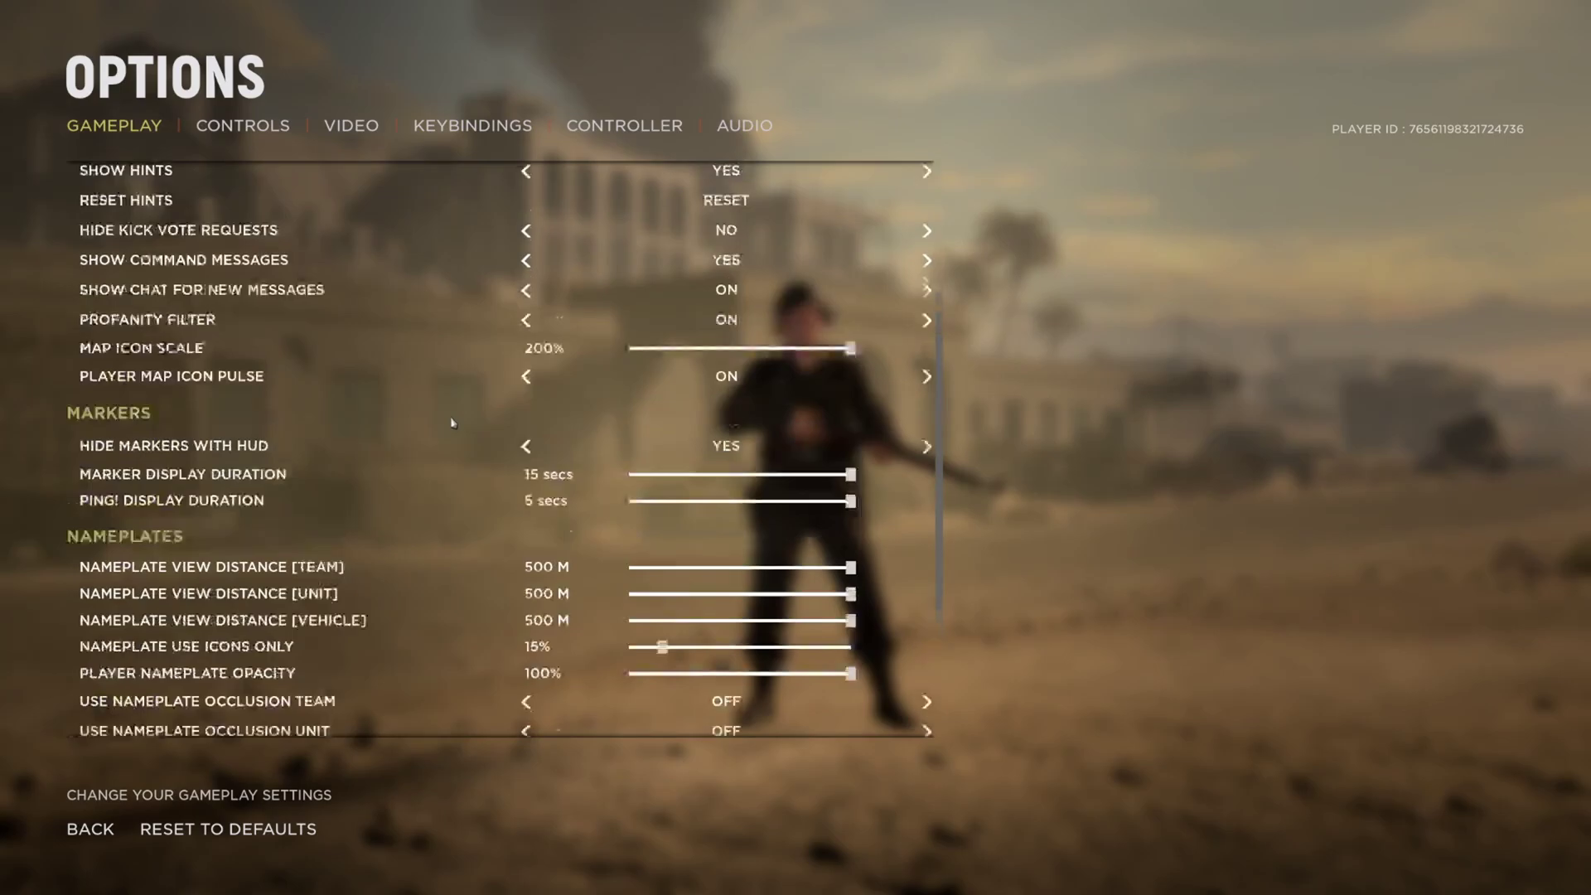
pyautogui.scroll(7, 451, 423)
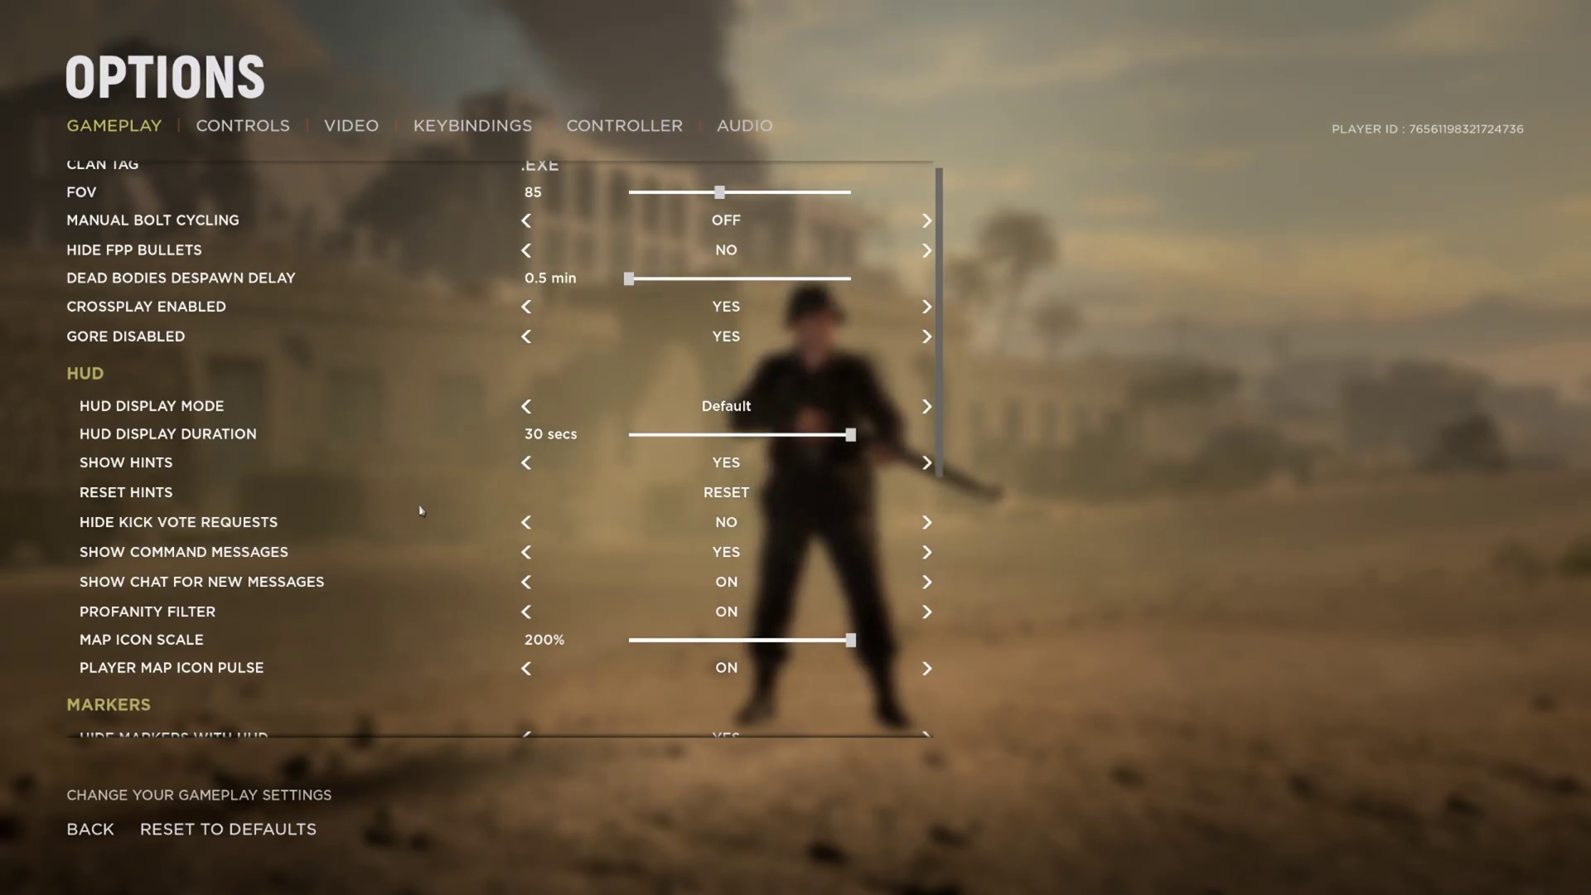
pyautogui.click(243, 125)
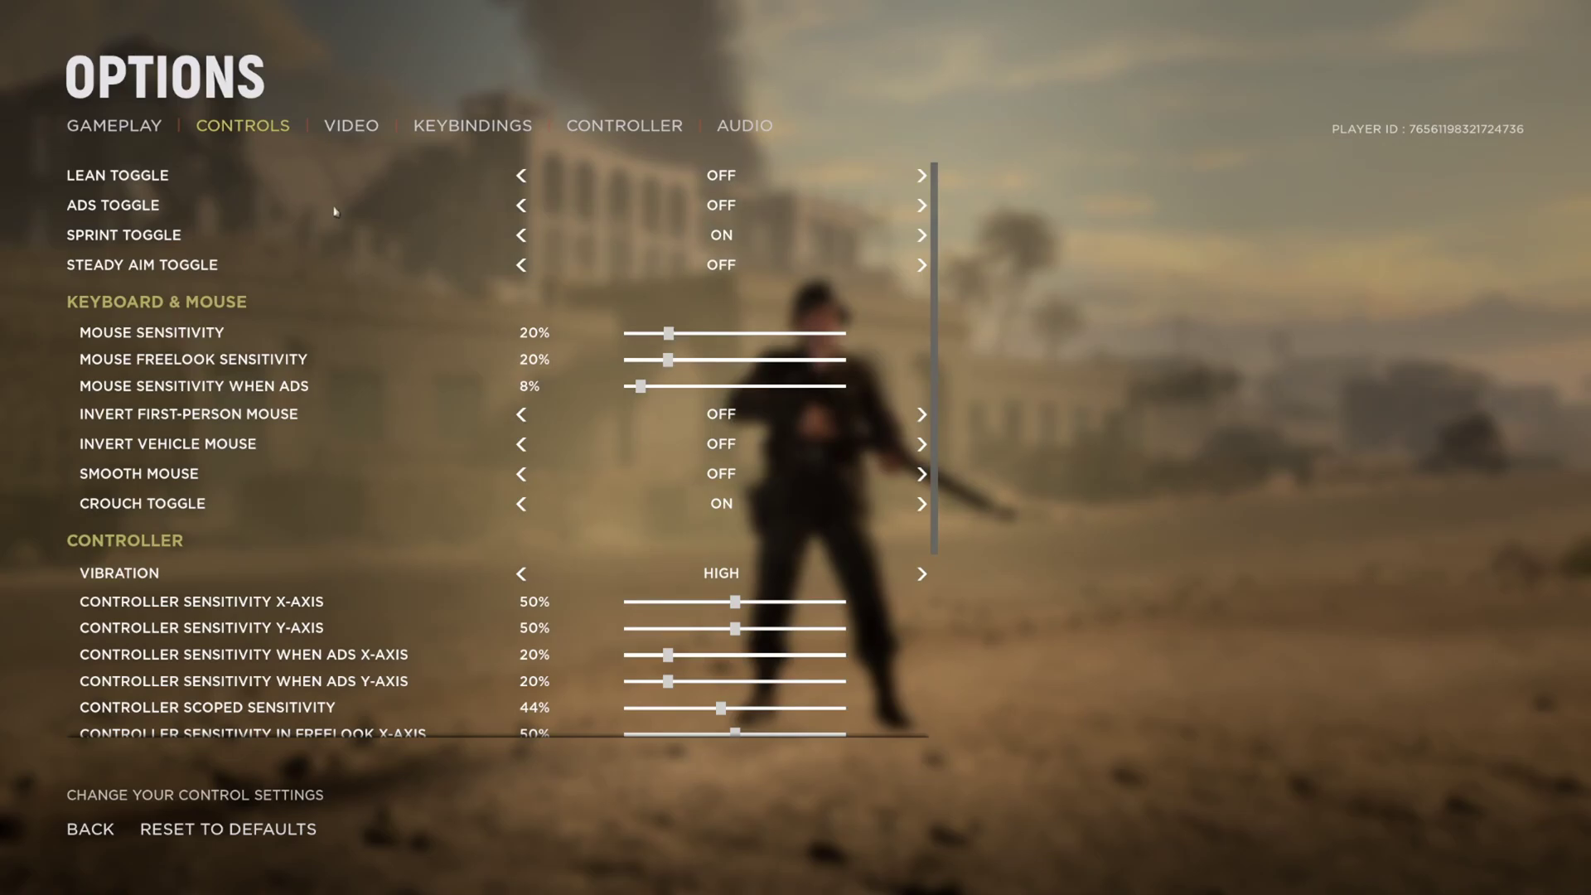
pyautogui.click(373, 125)
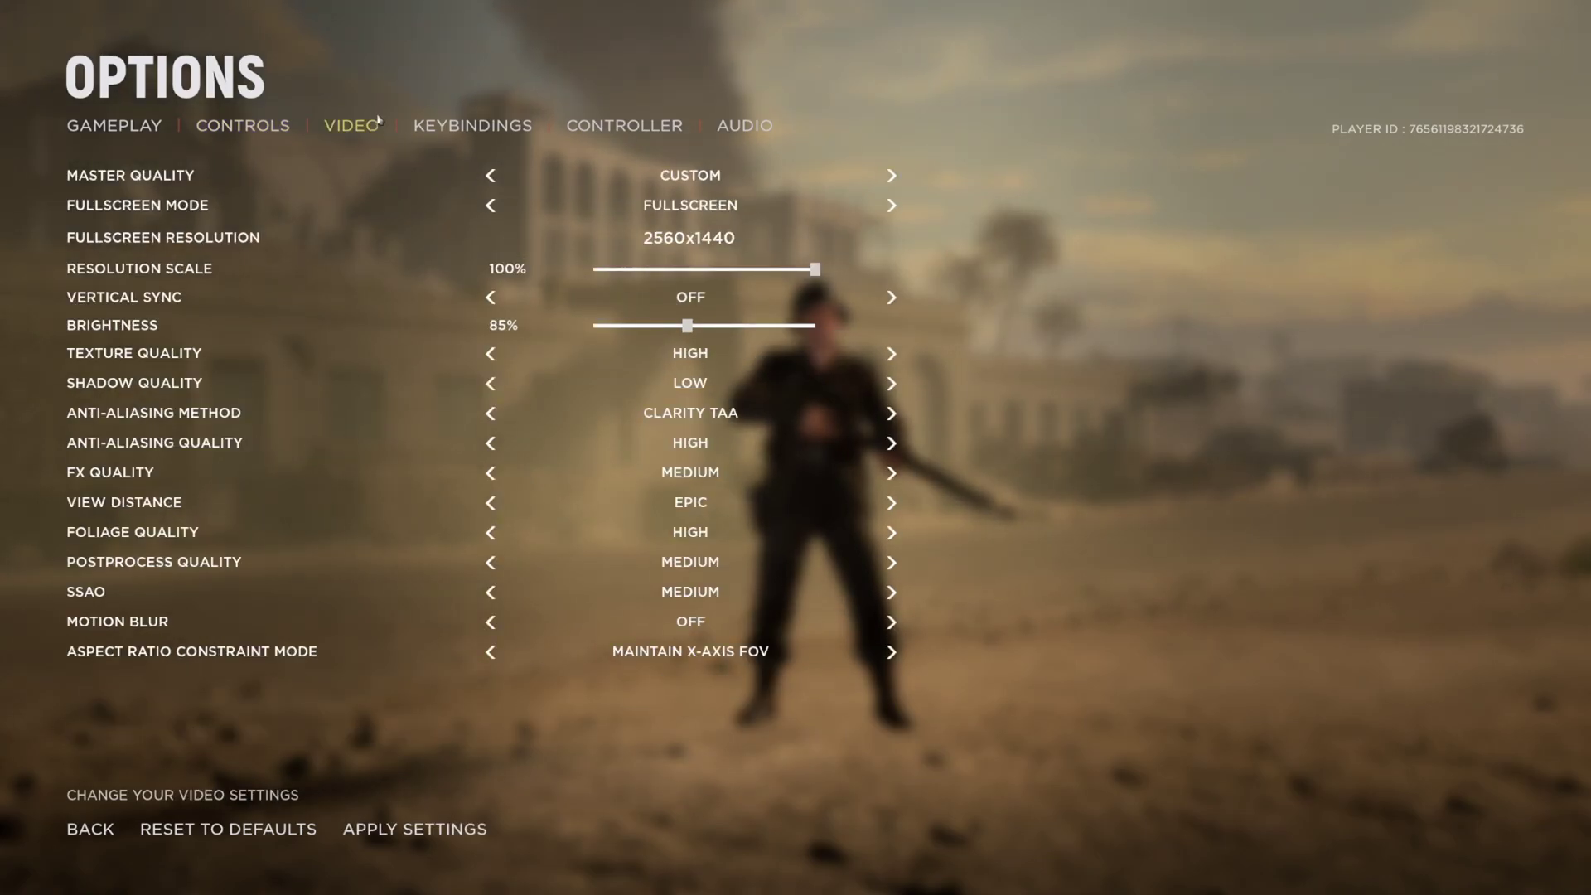
# Set Fullscreen Mode to Windowed Fullscreen, Master Quality to Low, and anti-aliasing to Community TAA.
pyautogui.click(771, 205)
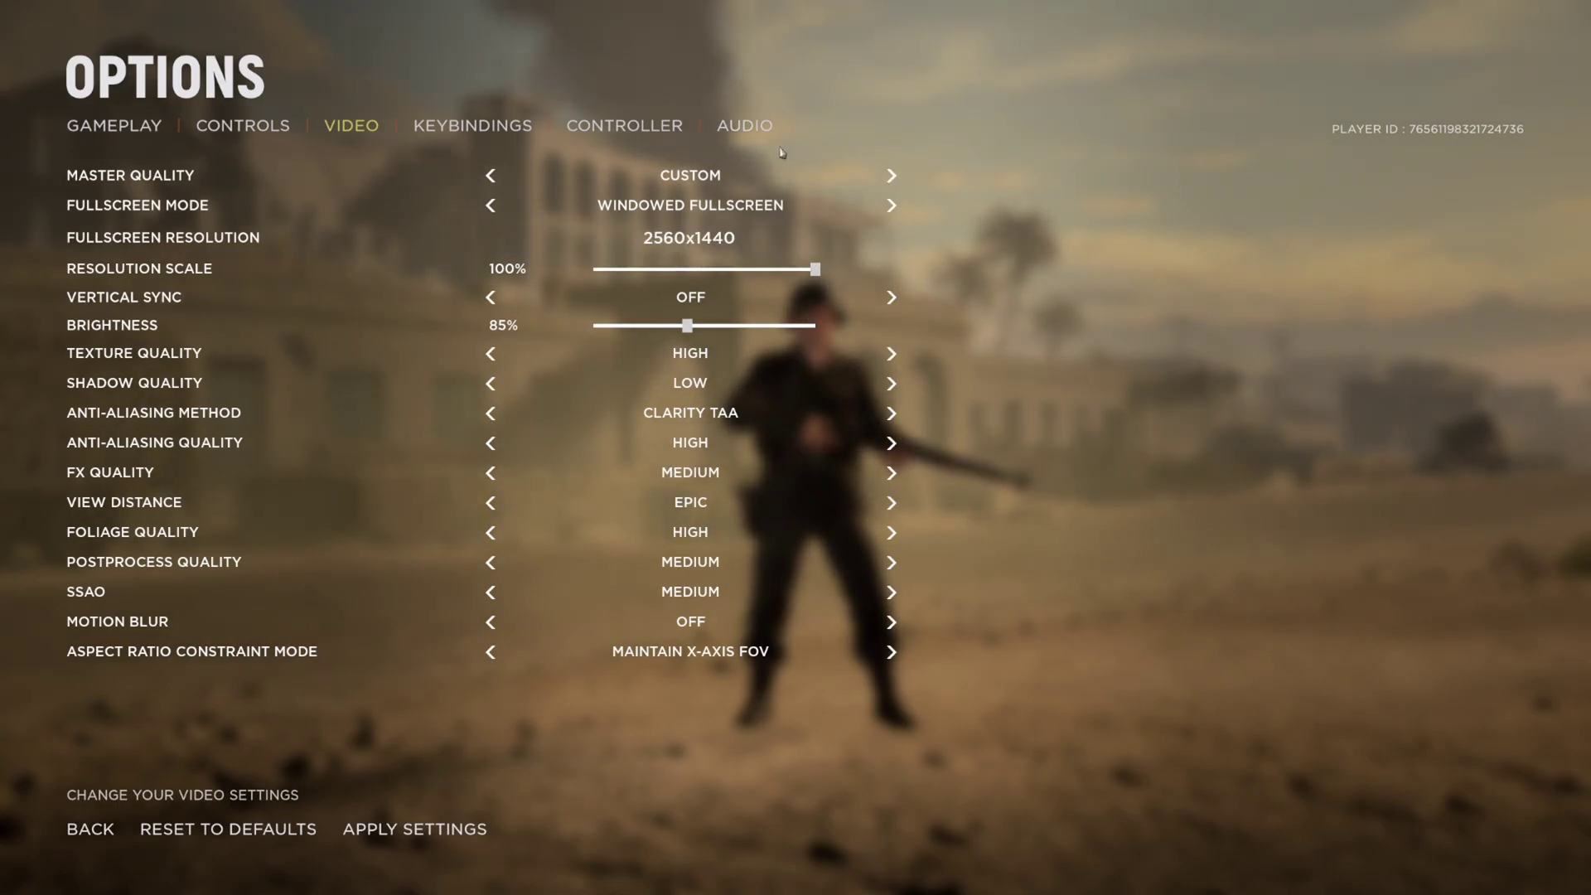
pyautogui.click(891, 176)
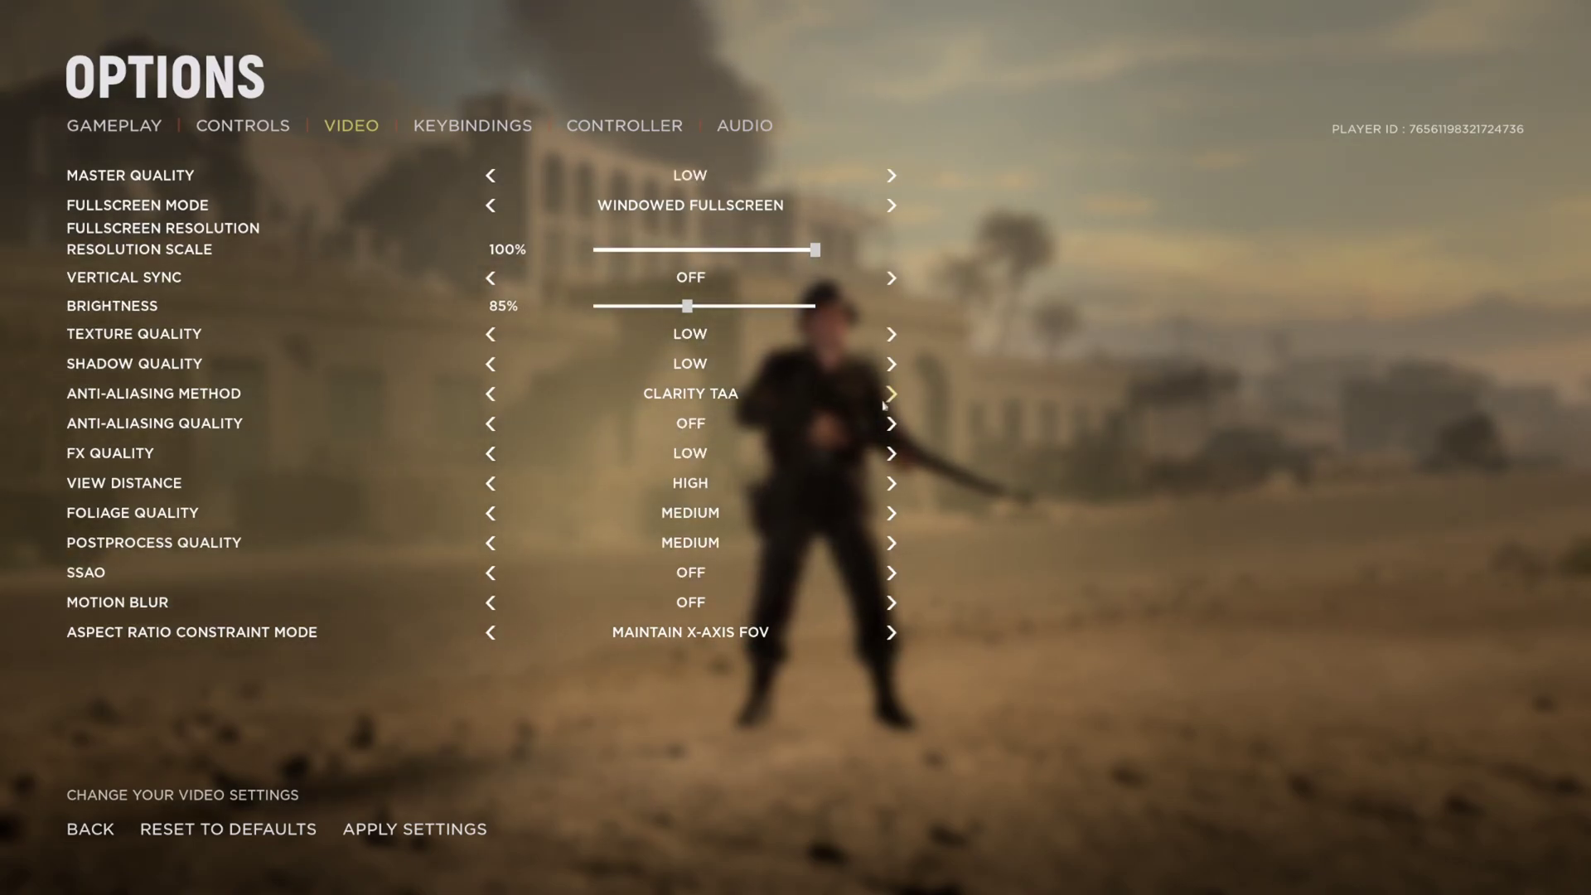
pyautogui.click(891, 394)
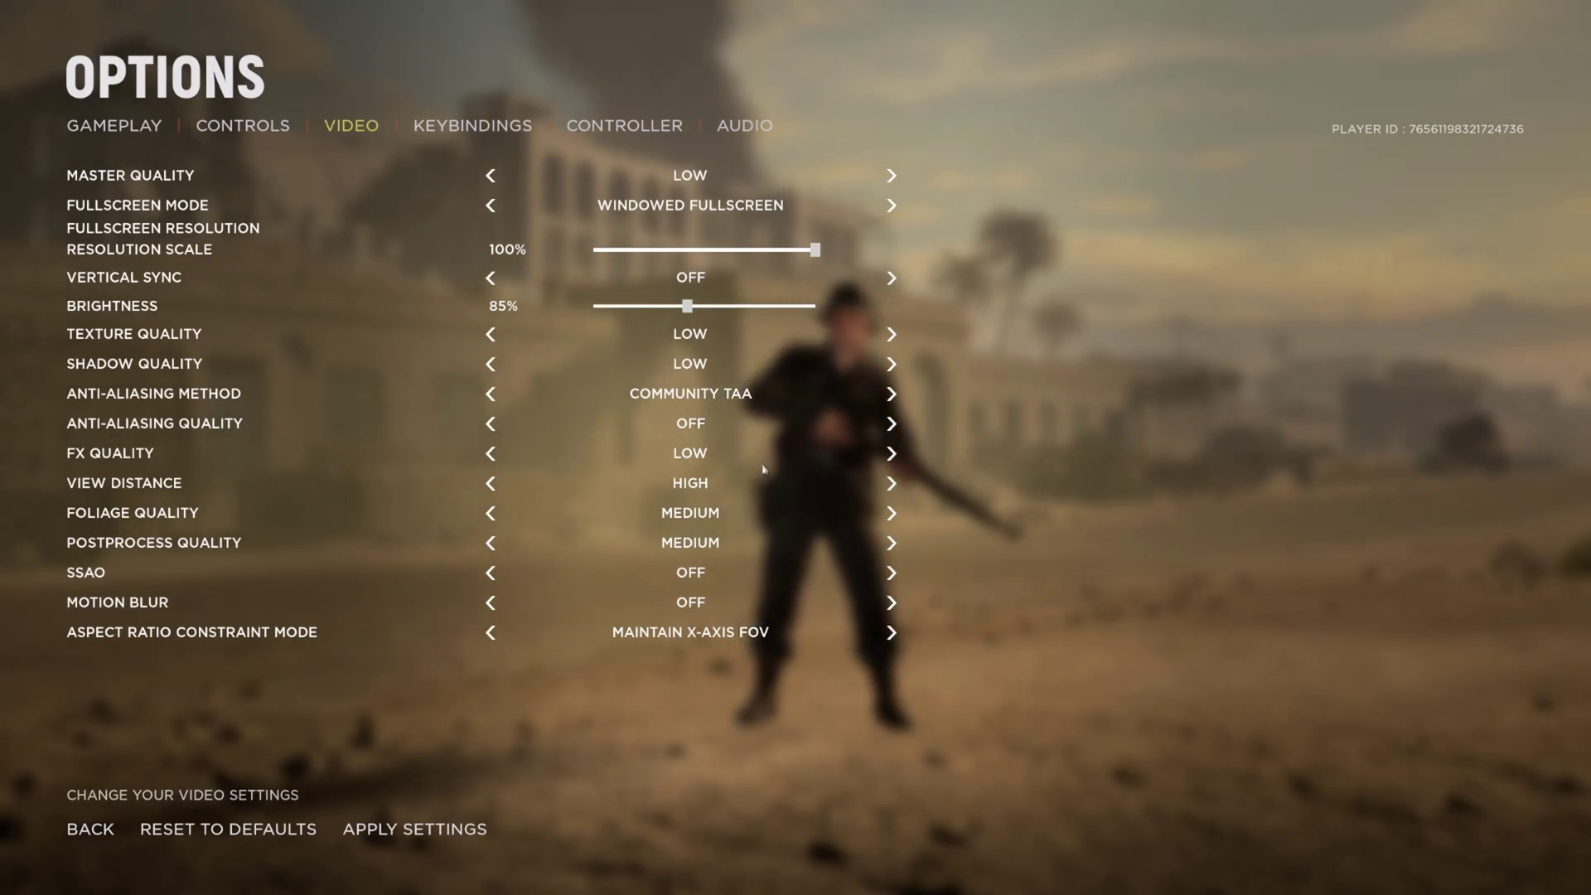
# Leave Foliage Quality at Medium and raise Anti-Aliasing Quality from Off to High.
pyautogui.click(494, 515)
pyautogui.click(494, 515)
pyautogui.click(494, 515)
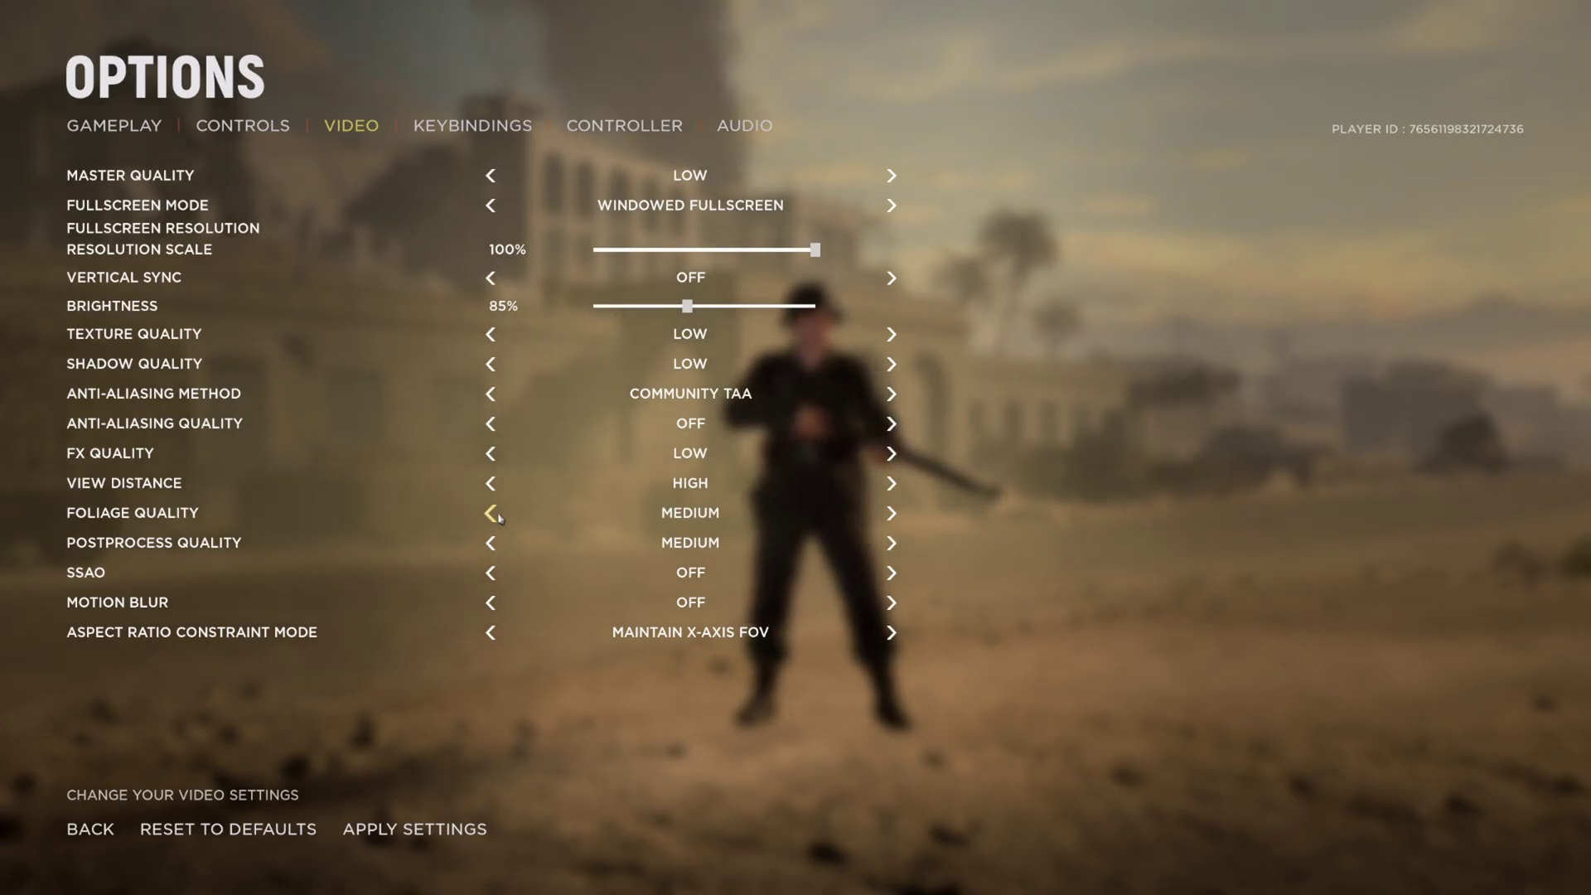
pyautogui.click(494, 515)
pyautogui.click(494, 514)
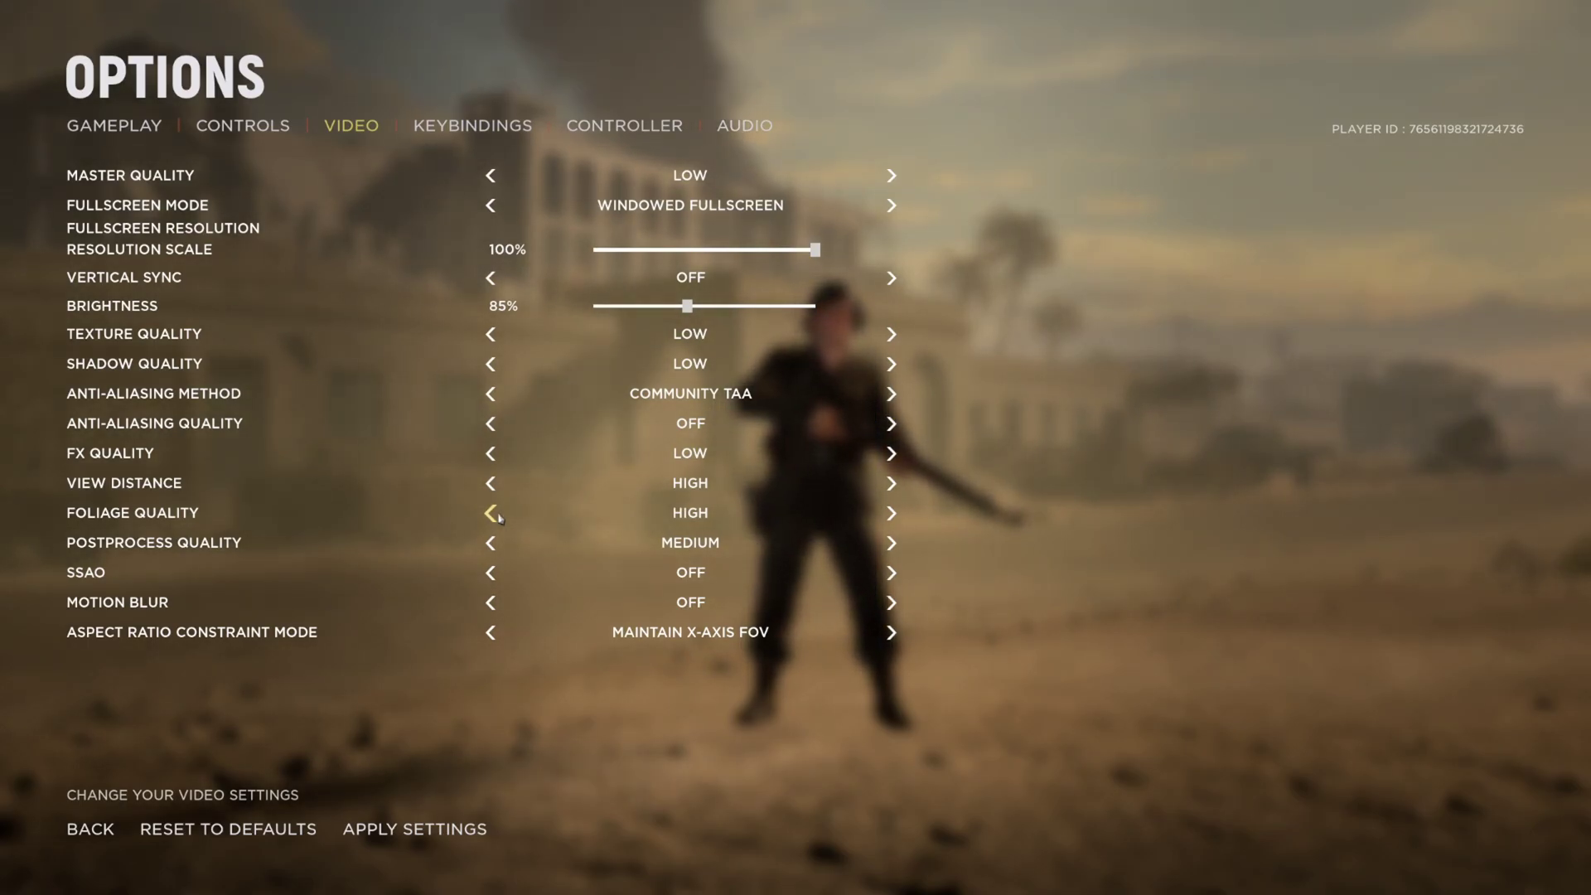
pyautogui.click(493, 514)
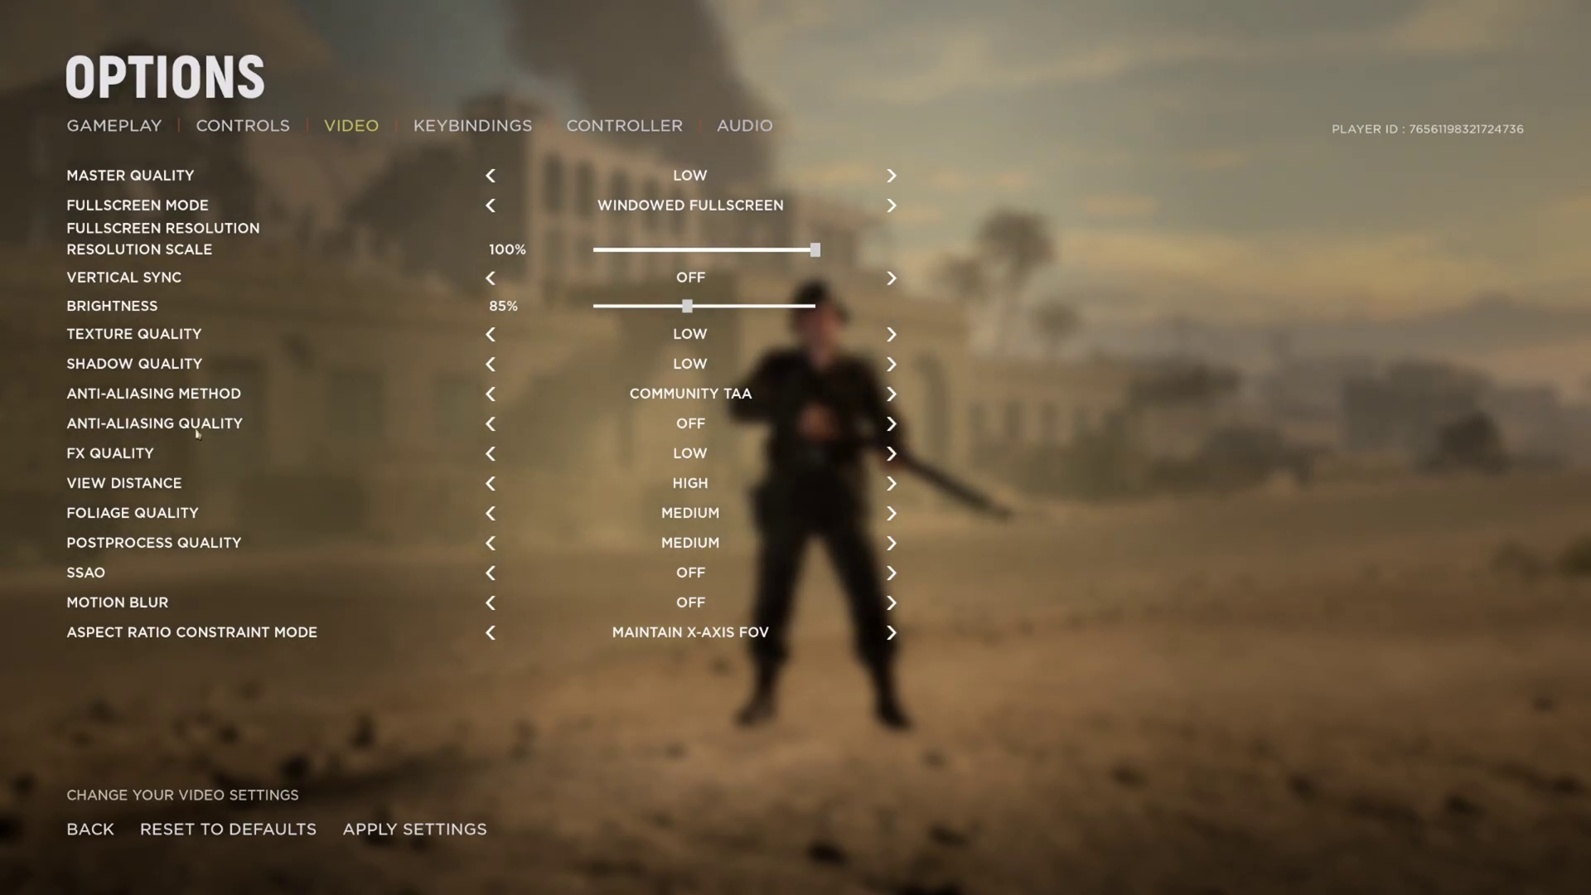
pyautogui.click(891, 423)
pyautogui.click(891, 424)
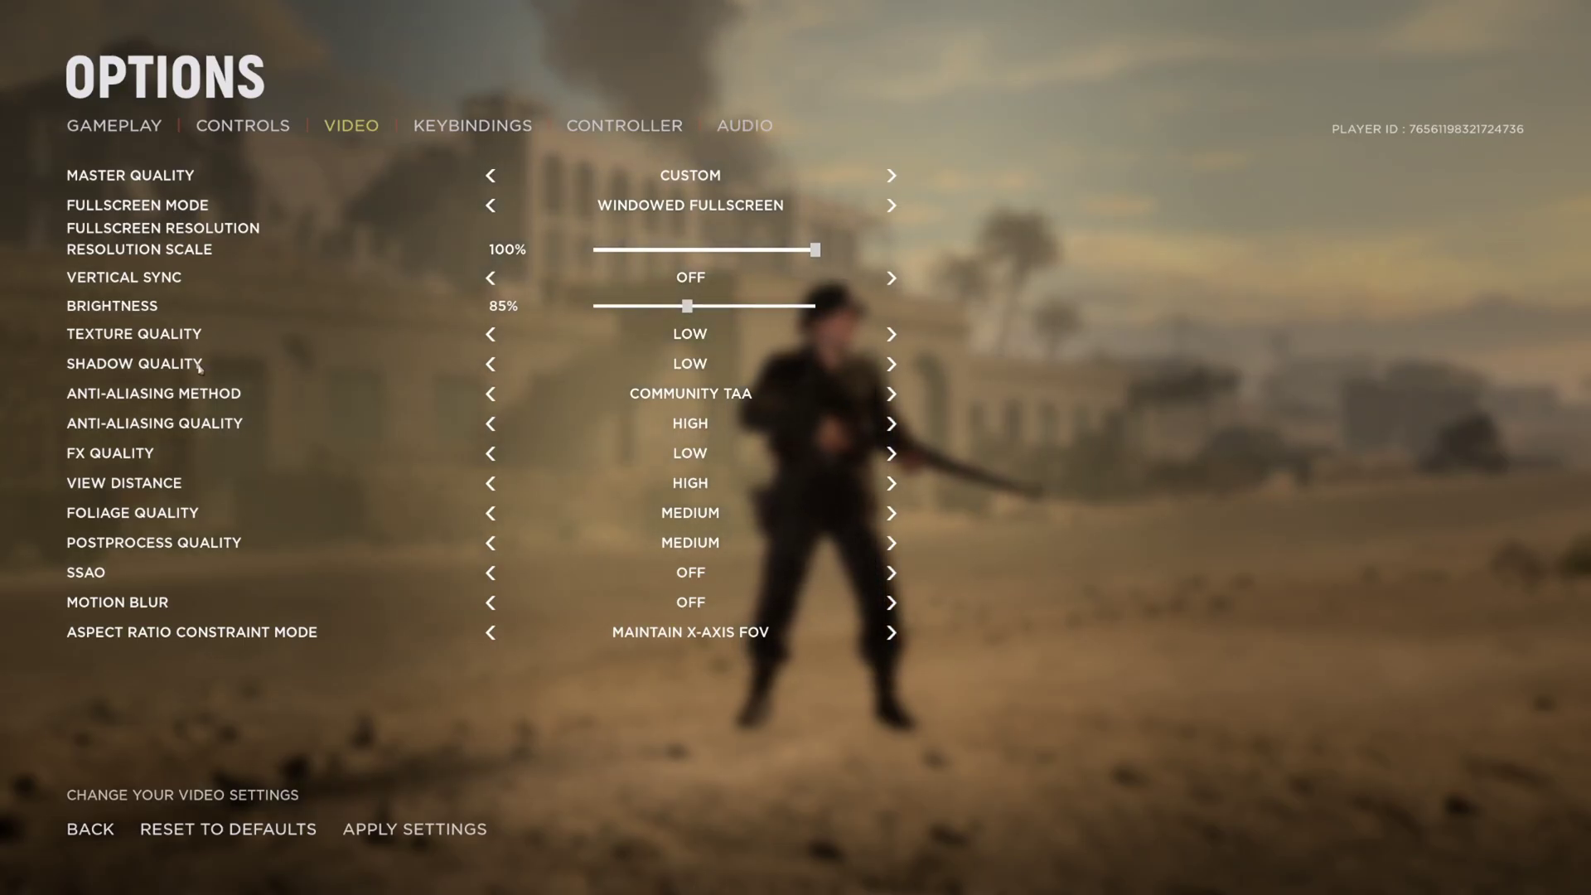
pyautogui.click(83, 830)
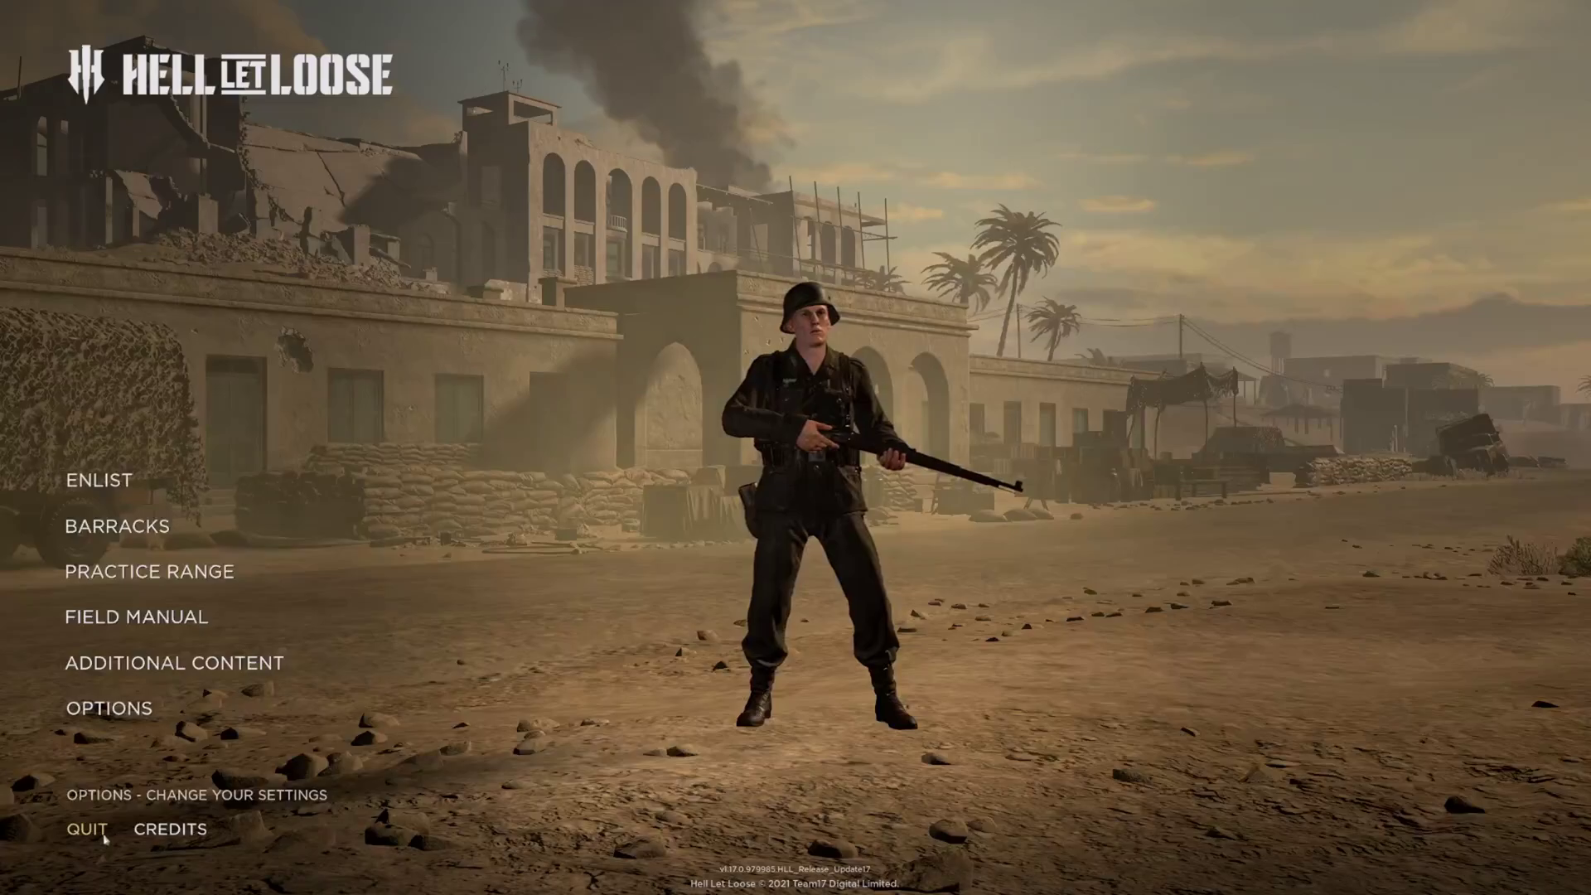